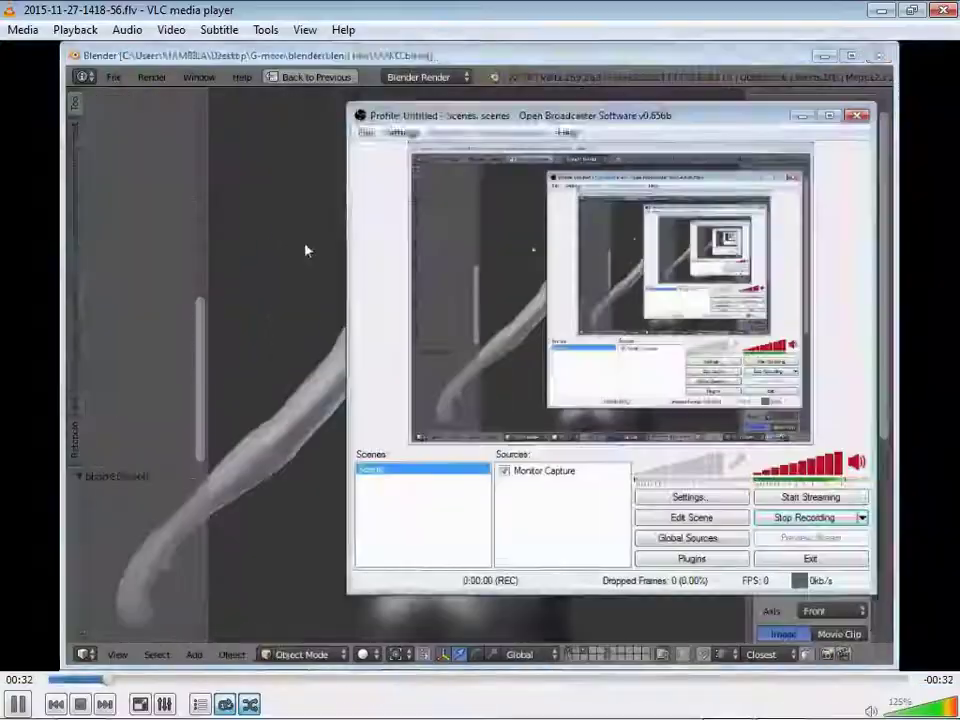
Add an edge loop across the toes of the foot mesh with Ctrl+R
scroll(400, 282, up, 3)
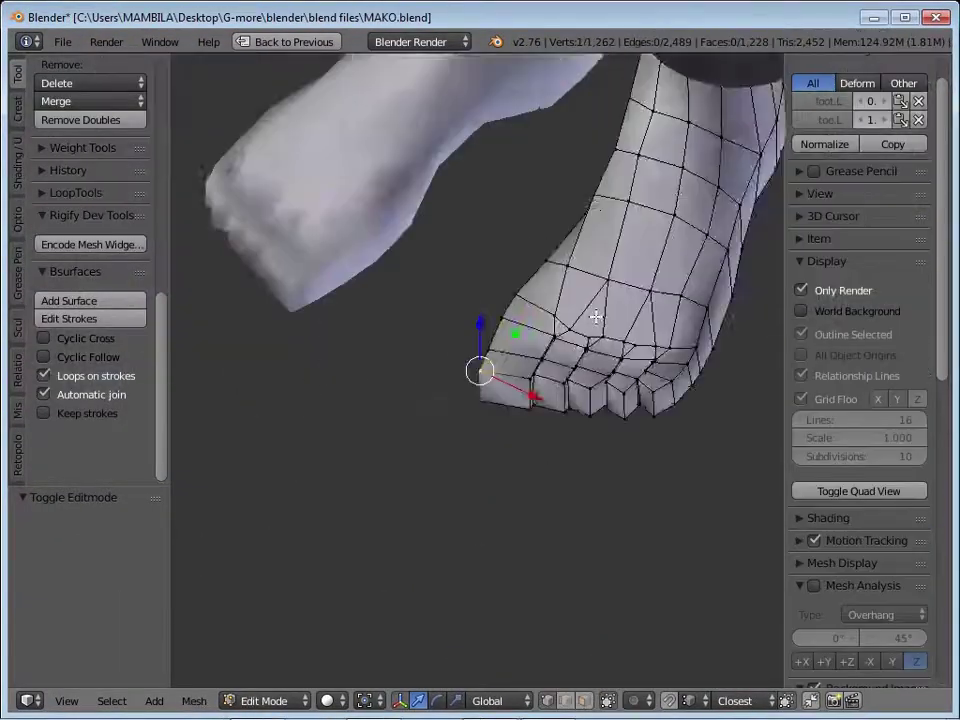
key(ctrl+r)
click(437, 439)
scroll(403, 572, down, 3)
scroll(473, 341, up, 3)
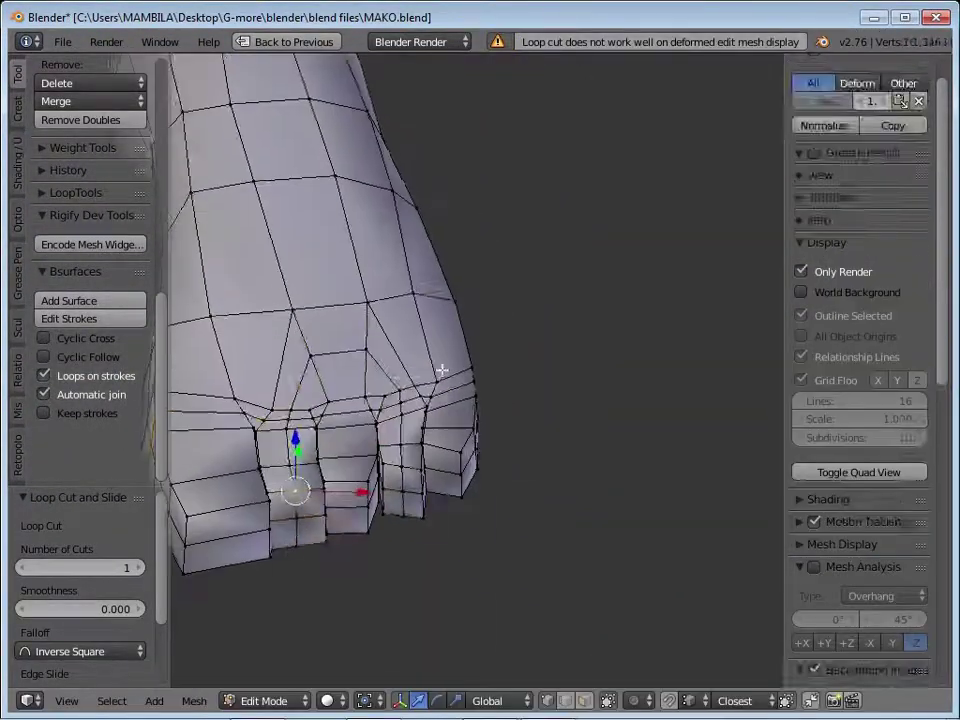
click(368, 439)
scroll(368, 439, down, 3)
middle_drag(467, 368, 461, 440)
Return to Object Mode and frame the head in front view
key(Tab)
scroll(519, 396, down, 3)
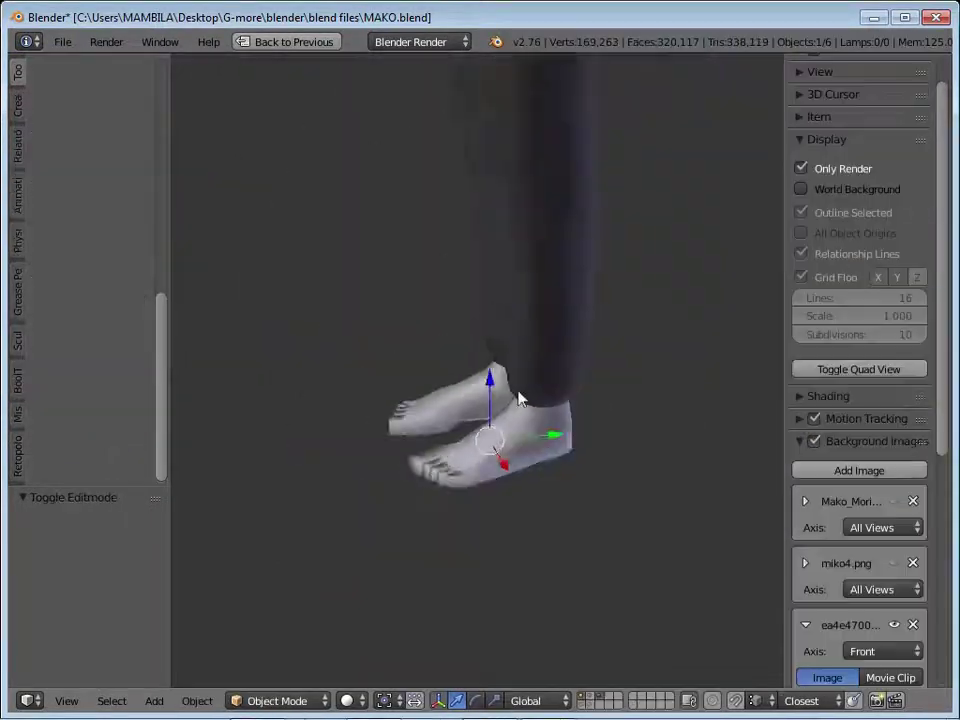
shift+middle_drag(519, 396, 326, 463)
scroll(439, 446, down, 2)
scroll(443, 424, up, 4)
scroll(443, 424, up, 3)
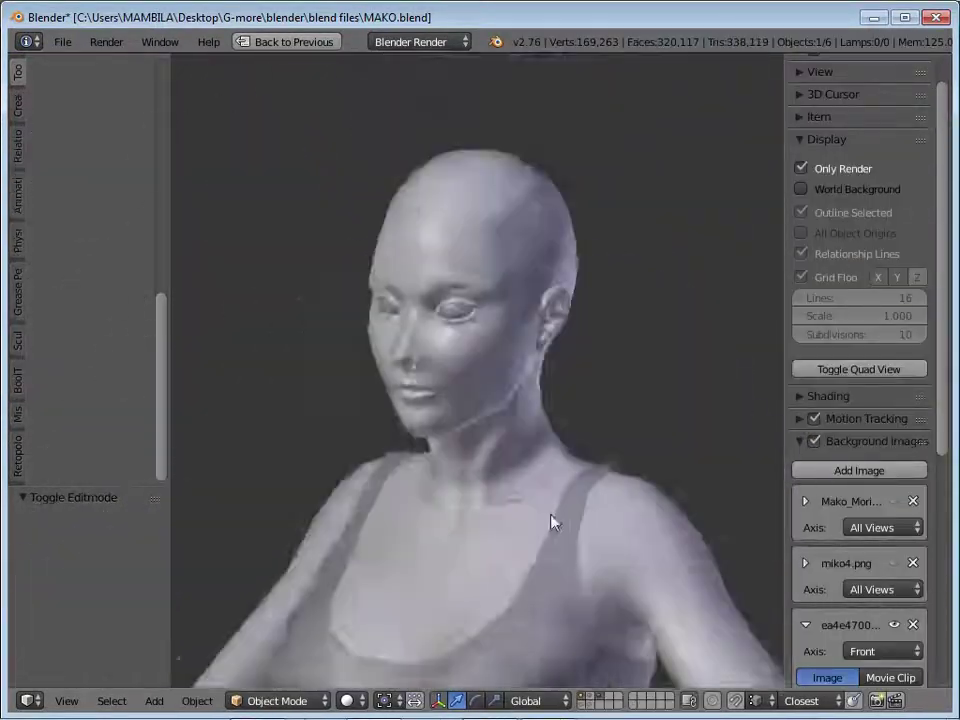
scroll(551, 465, up, 2)
mouse_move(551, 465)
middle_down()
mouse_move(776, 403)
mouse_move(404, 522)
middle_up()
scroll(404, 522, down, 4)
key(KP_1)
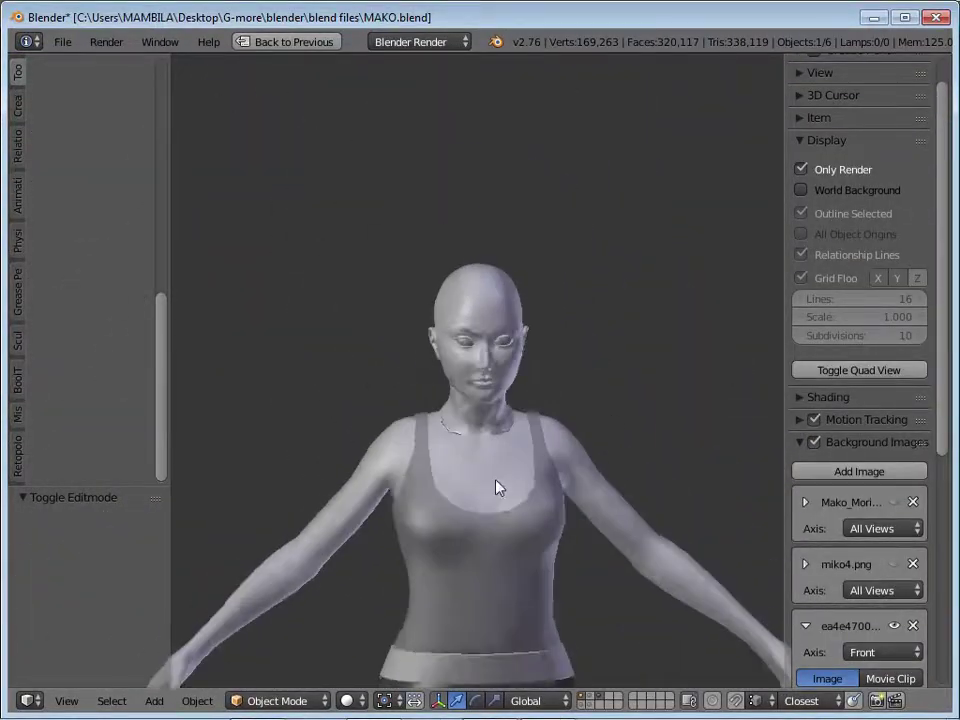
Load retopoflow.jpg from the Images > Characters folder as a reference image
scroll(497, 489, up, 6)
scroll(590, 400, down, 5)
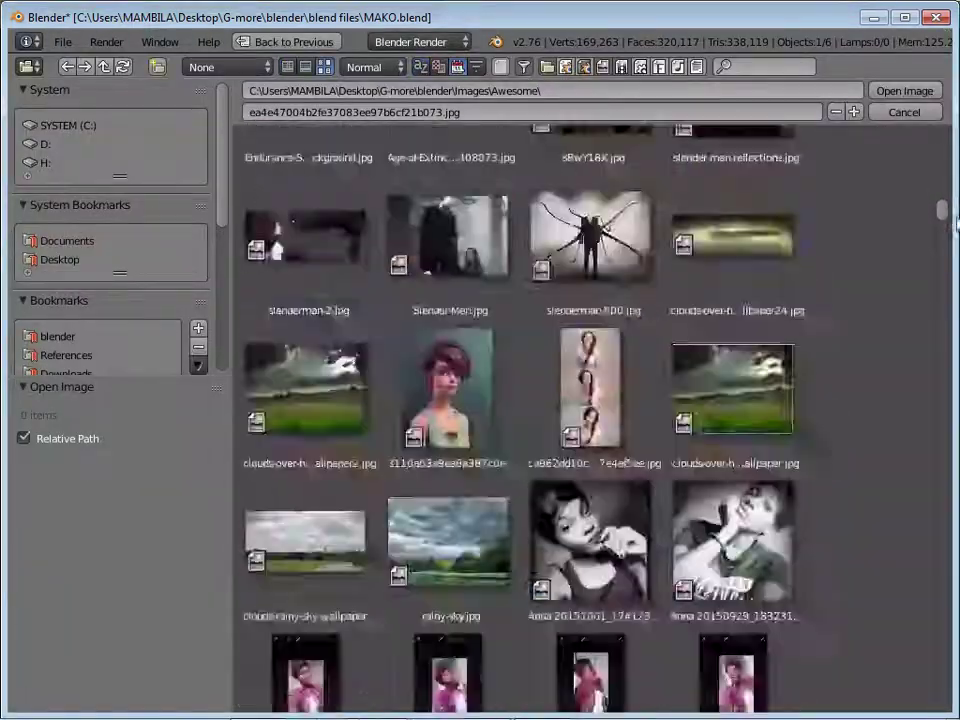
scroll(417, 242, up, 5)
double_click(448, 200)
scroll(417, 242, down, 5)
key(BackSpace)
key(BackSpace)
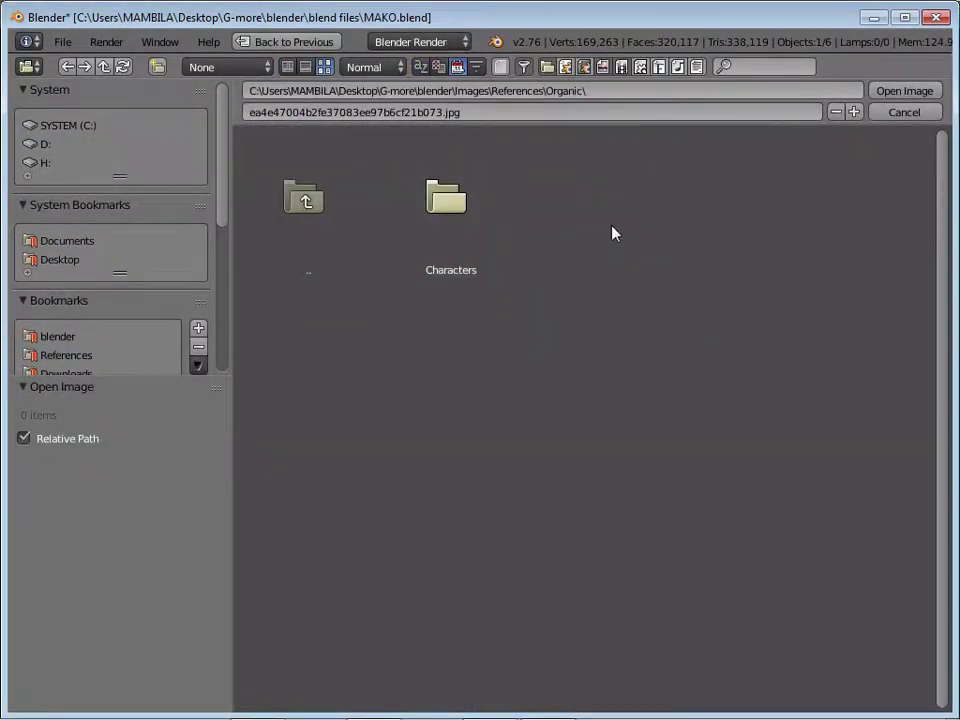
double_click(446, 200)
scroll(782, 274, down, 5)
key(Return)
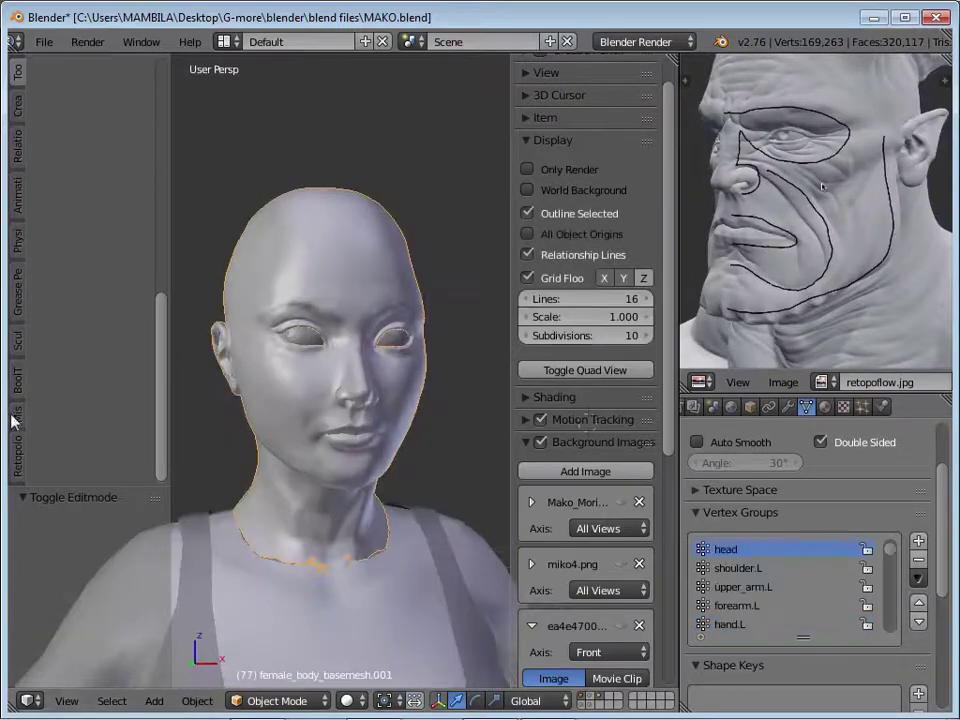
Launch RetopoFlow's Polystrips tool on the head mesh
click(15, 435)
scroll(214, 248, up, 4)
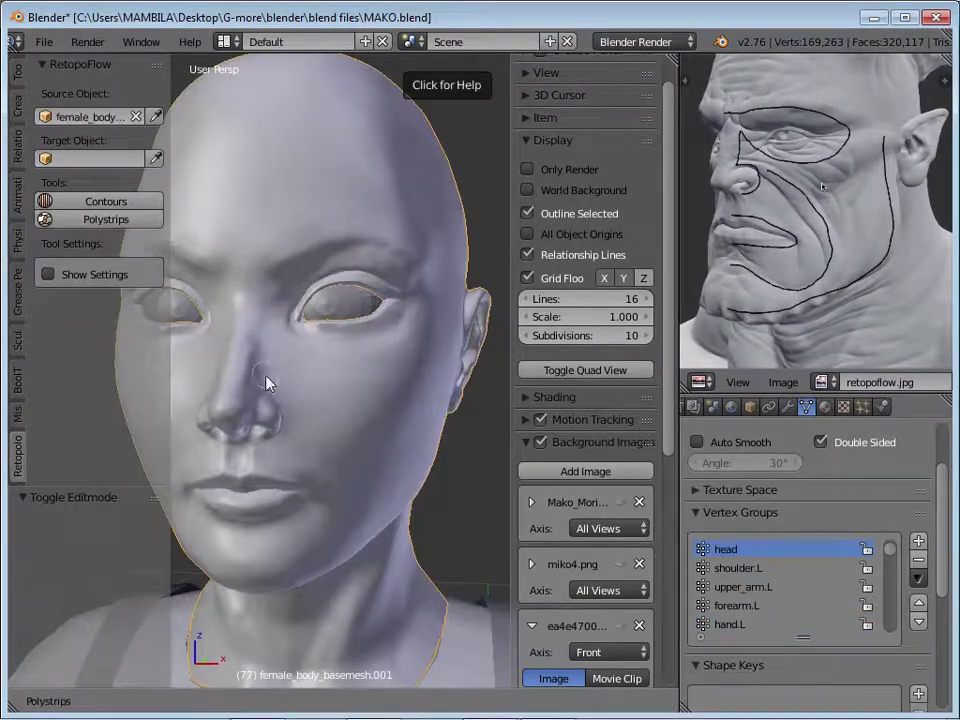
scroll(268, 383, up, 2)
scroll(343, 411, up, 2)
Draw a strip down the nose bridge and a stroke from the nose toward the lip
drag(318, 92, 290, 222)
scroll(372, 371, up, 2)
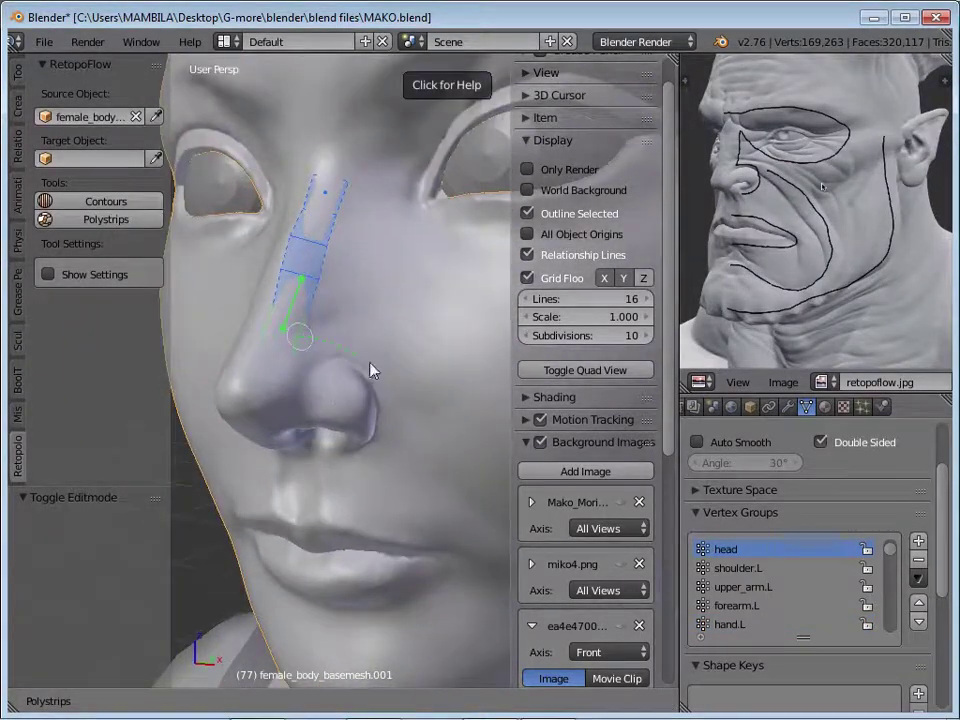
scroll(350, 390, down, 3)
drag(245, 370, 300, 456)
scroll(429, 418, up, 3)
scroll(333, 359, up, 1)
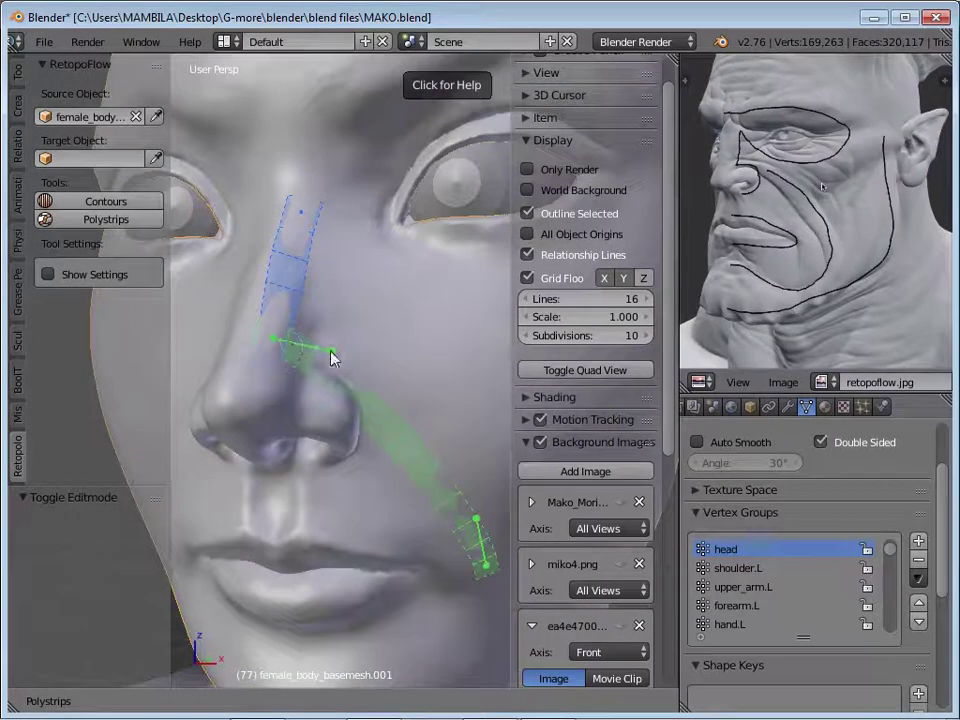
scroll(356, 456, down, 2)
scroll(386, 300, down, 3)
scroll(420, 200, down, 2)
Check the Polystrips help, then undo the stray stroke toward the lip
click(446, 84)
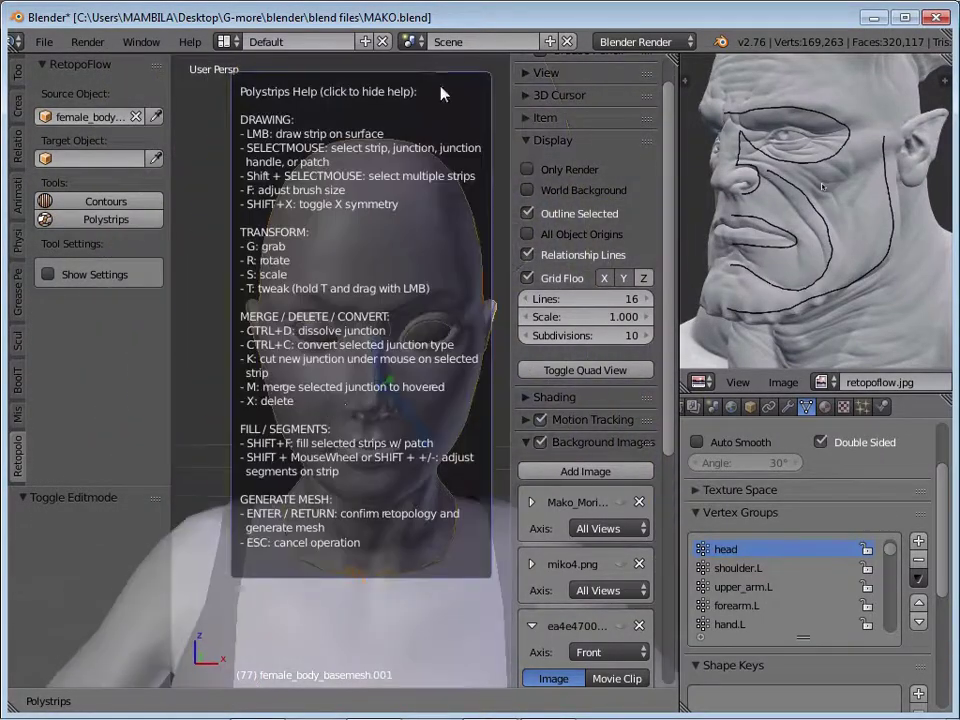
click(333, 405)
scroll(377, 407, up, 1)
scroll(364, 454, up, 3)
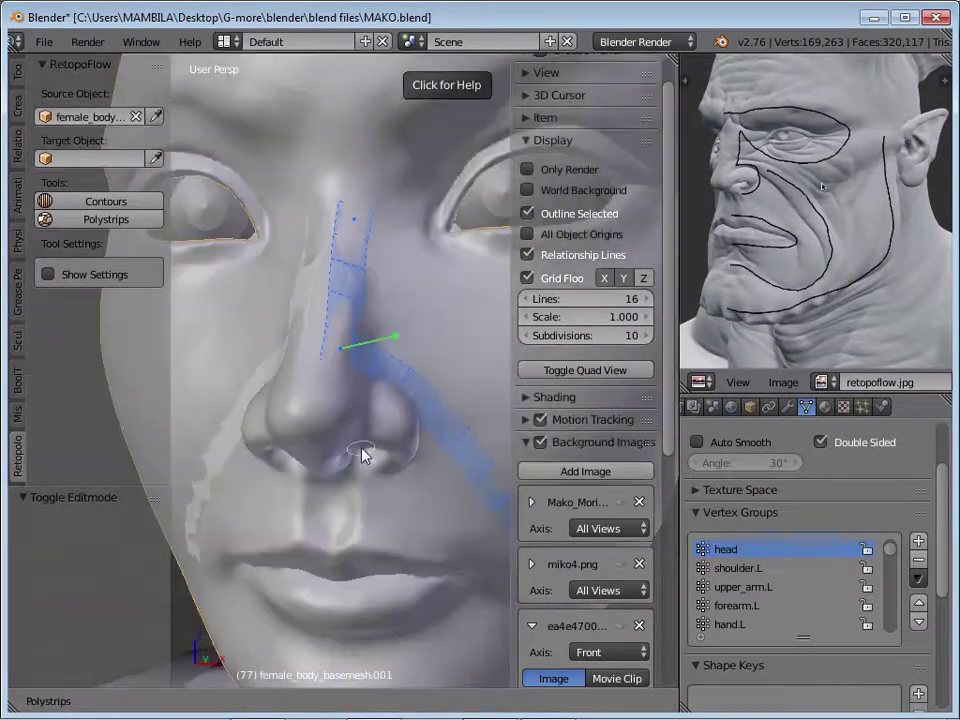
scroll(362, 447, up, 2)
scroll(362, 447, down, 1)
key(ctrl+z)
Draw a strip curving around the nostril, then reframe the nose and face
drag(374, 383, 420, 493)
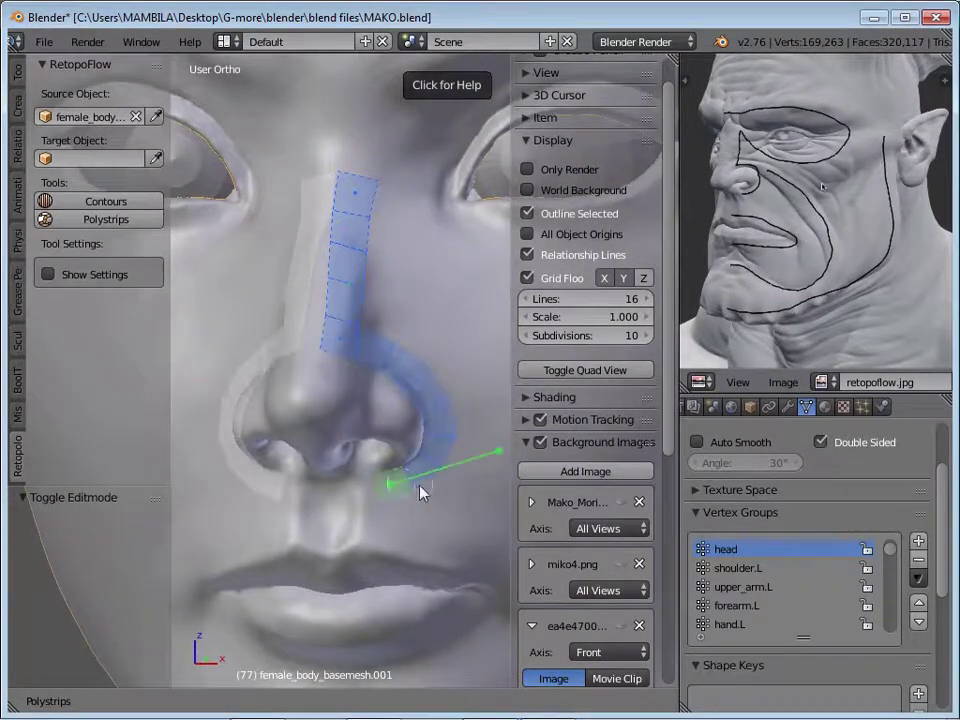
mouse_move(420, 493)
middle_down()
mouse_move(345, 446)
mouse_move(399, 426)
mouse_move(419, 478)
mouse_move(430, 459)
middle_up()
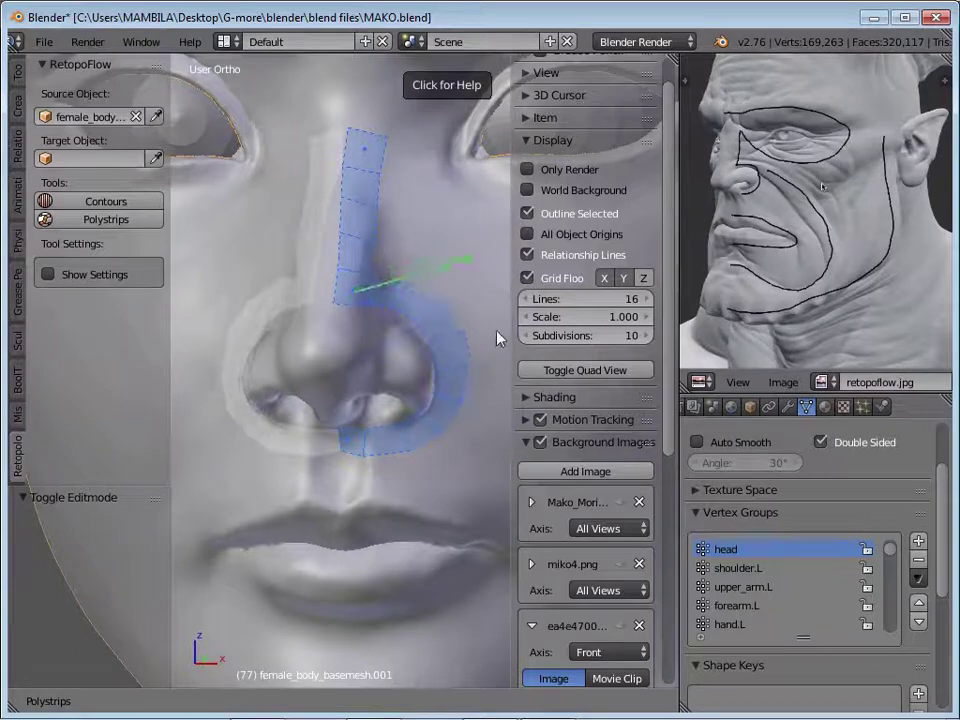
mouse_move(497, 338)
middle_down()
mouse_move(358, 495)
mouse_move(309, 371)
mouse_move(349, 461)
mouse_move(388, 354)
mouse_move(321, 429)
mouse_move(340, 340)
middle_up()
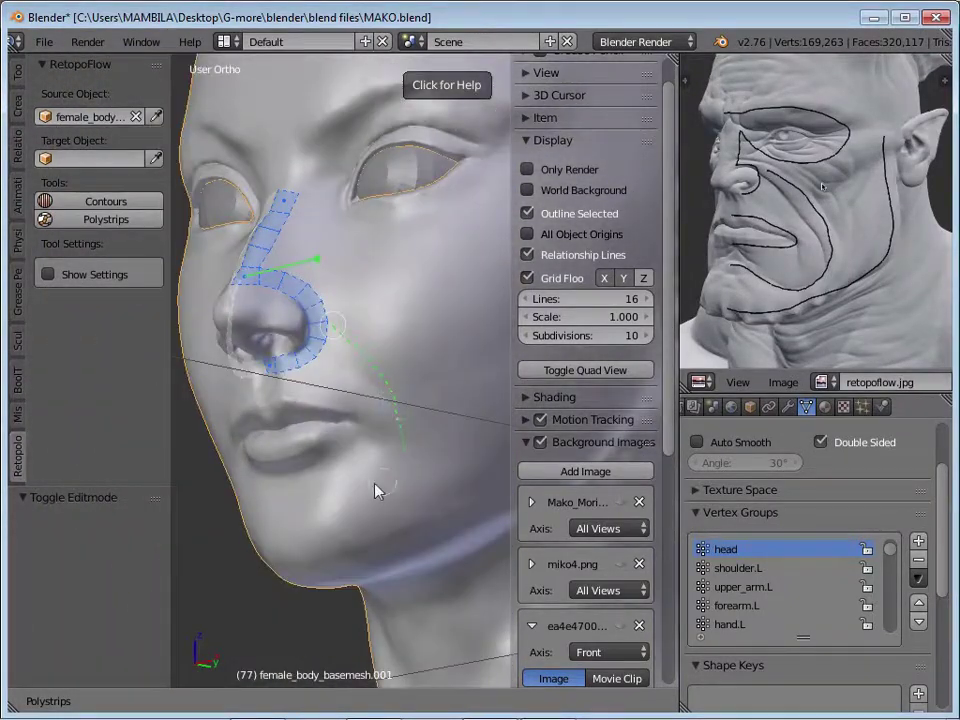
middle_drag(375, 488, 365, 459)
mouse_move(286, 440)
middle_down()
mouse_move(456, 339)
mouse_move(356, 420)
middle_up()
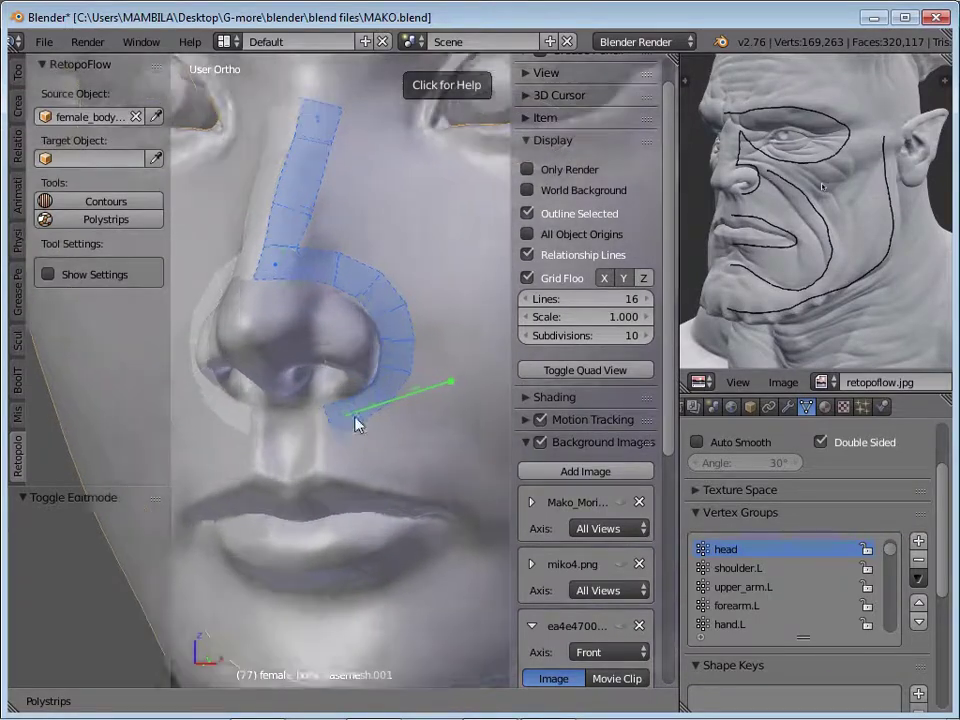
scroll(314, 334, up, 3)
scroll(295, 295, up, 2)
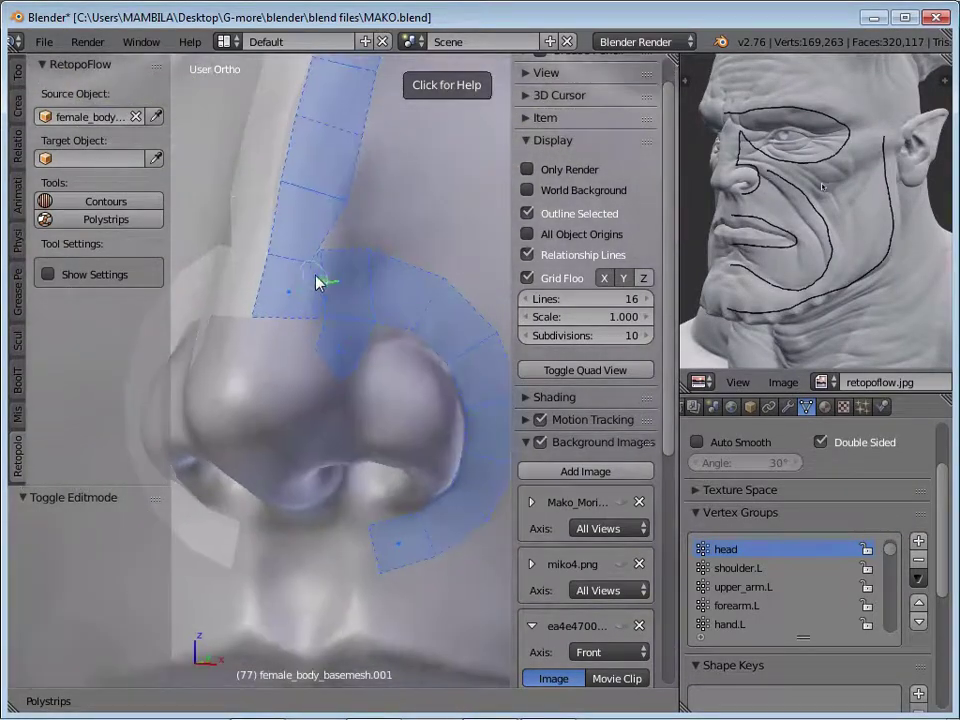
middle_drag(383, 453, 409, 316)
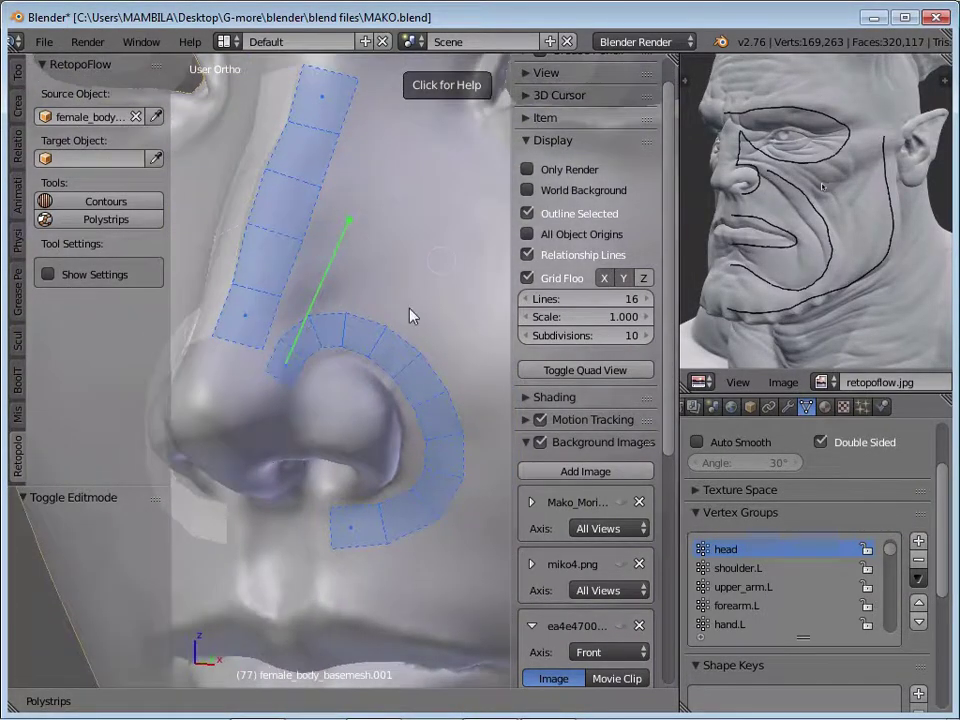
scroll(432, 525, down, 2)
middle_drag(432, 525, 480, 460)
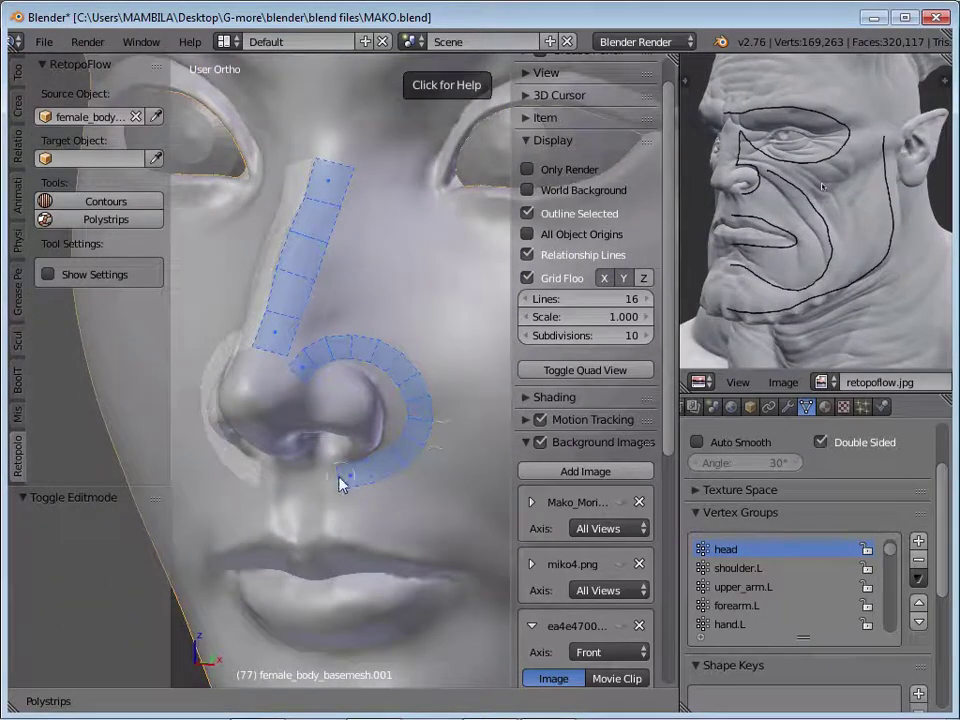
Draw strips curving under the eye and over the eyebrow to encircle the eye
middle_drag(340, 485, 463, 381)
scroll(369, 392, up, 2)
scroll(311, 394, up, 2)
scroll(311, 394, down, 3)
middle_drag(311, 394, 281, 316)
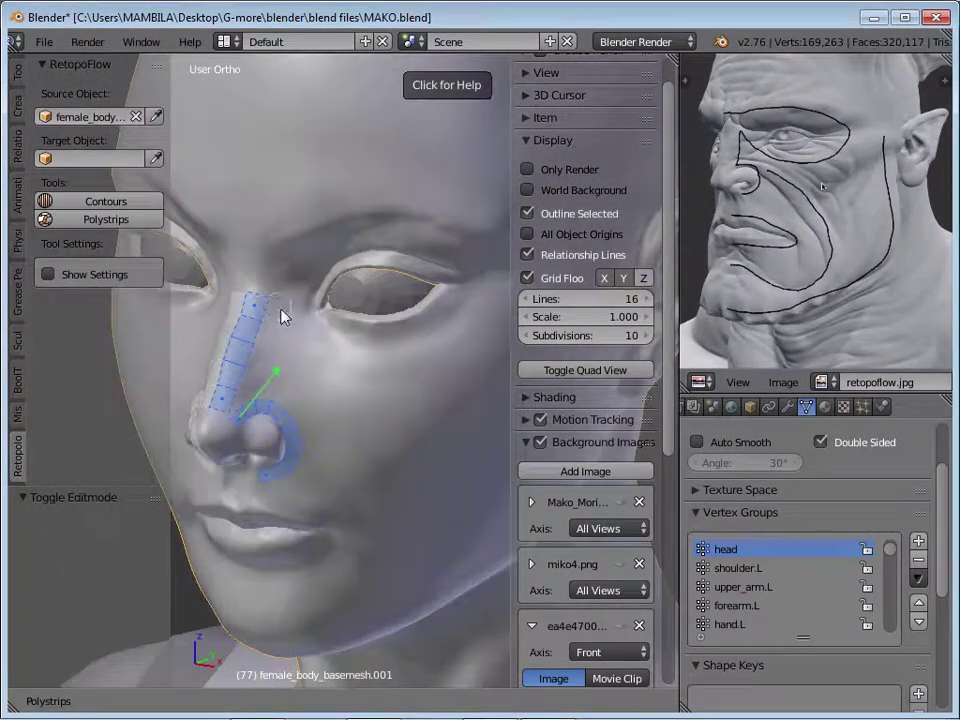
drag(331, 350, 465, 317)
scroll(465, 317, up, 2)
mouse_move(403, 373)
middle_down()
mouse_move(262, 384)
mouse_move(407, 403)
middle_up()
scroll(407, 403, down, 1)
drag(214, 354, 462, 372)
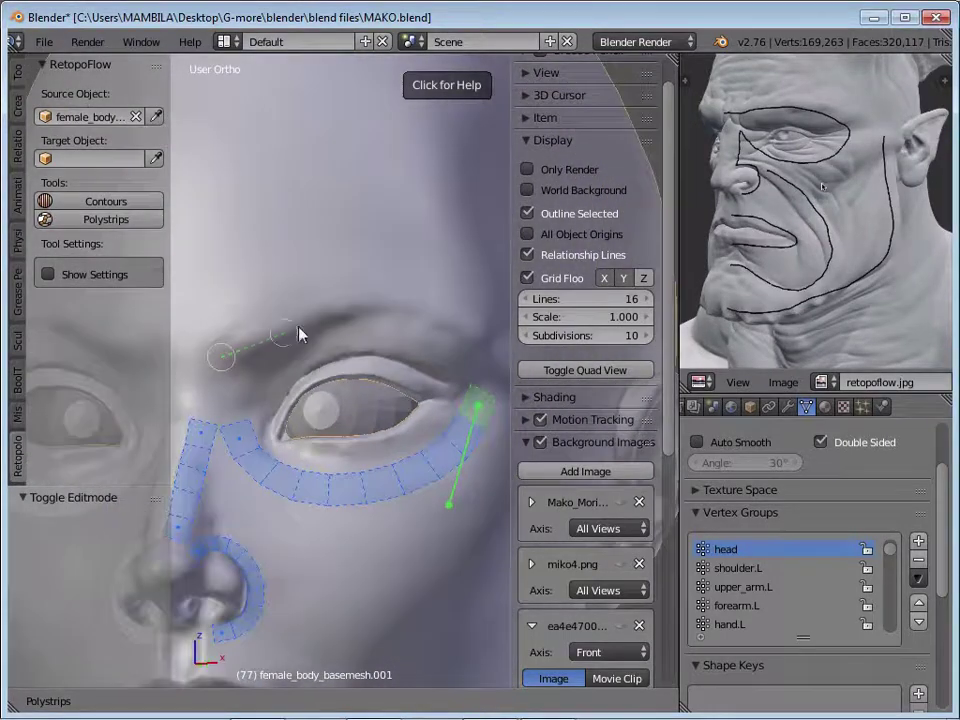
Review the Polystrips help shortcuts and zoom around the eye
scroll(462, 372, up, 2)
click(447, 85)
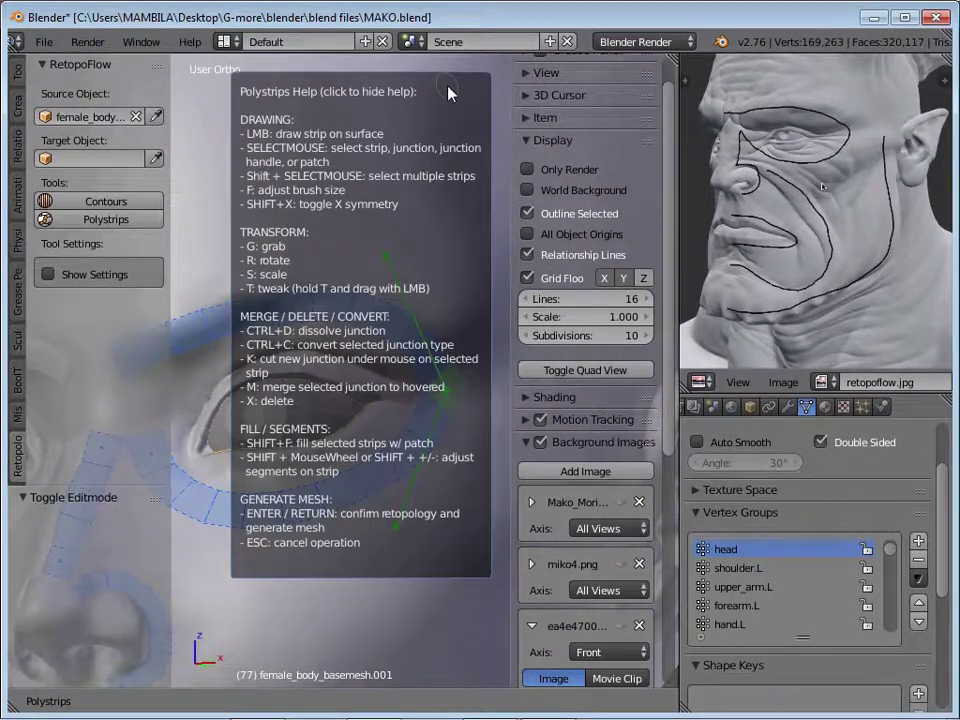
click(448, 92)
scroll(478, 365, down, 3)
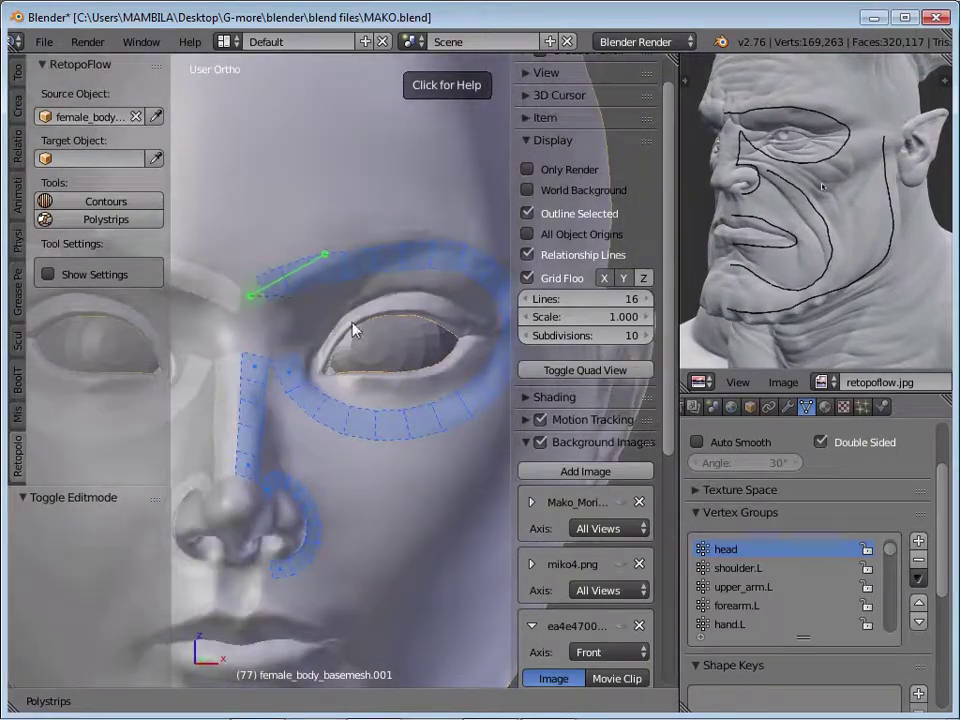
scroll(353, 330, down, 1)
scroll(372, 296, up, 1)
scroll(369, 315, up, 1)
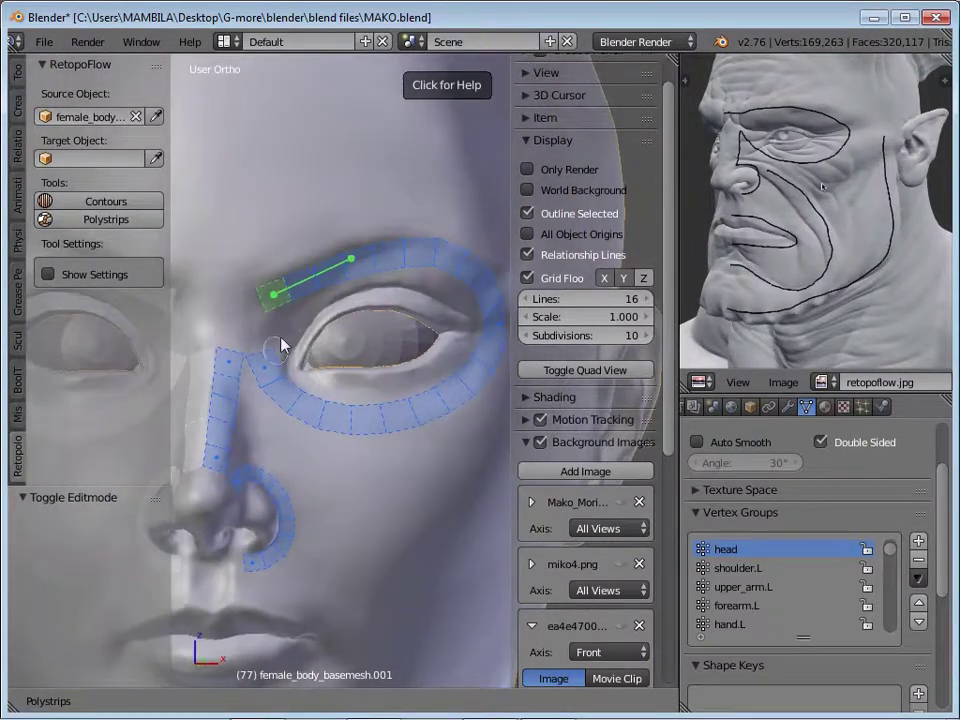
scroll(345, 317, up, 1)
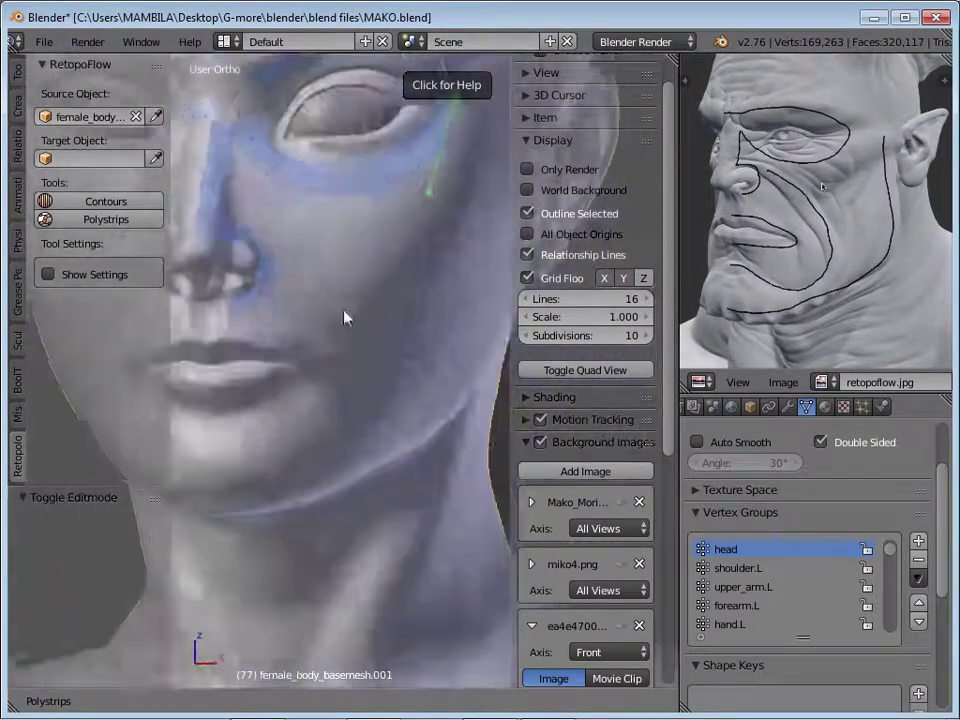
scroll(313, 360, down, 1)
scroll(477, 327, down, 1)
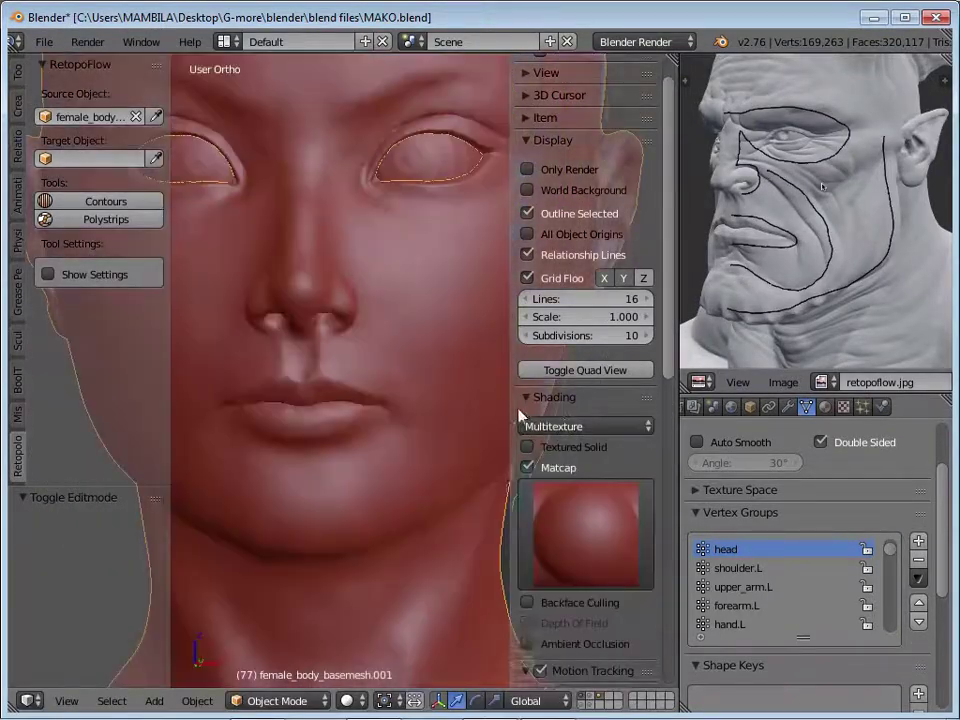
Draw a new polystrip across the face from a three-quarter view, then centre the nose
scroll(440, 330, up, 3)
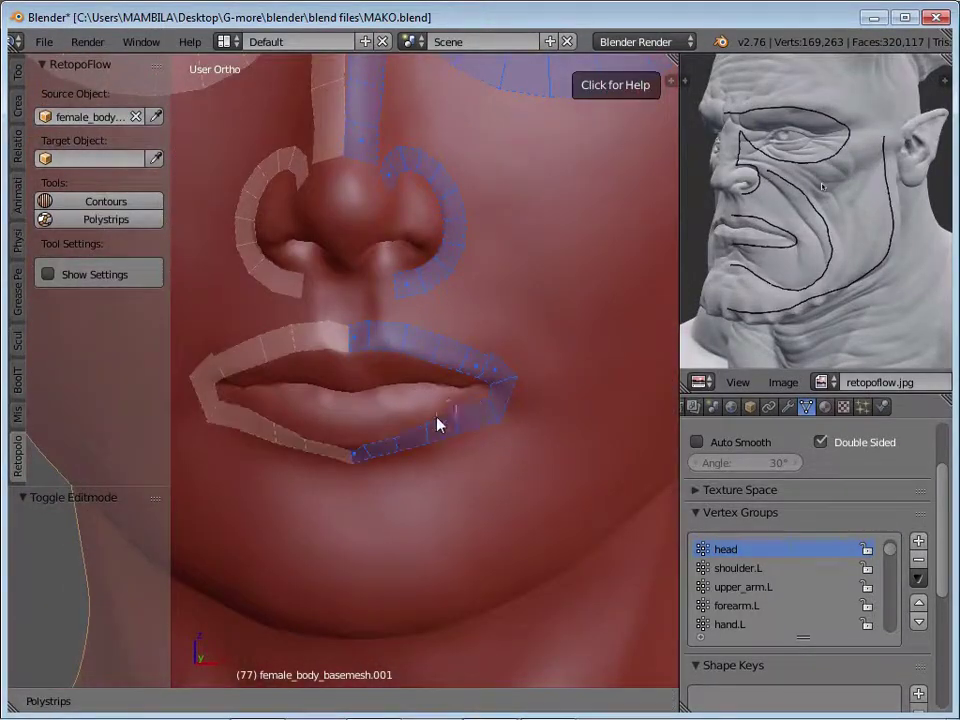
scroll(437, 425, down, 1)
mouse_move(486, 392)
middle_down()
mouse_move(471, 356)
mouse_move(344, 337)
mouse_move(360, 235)
middle_up()
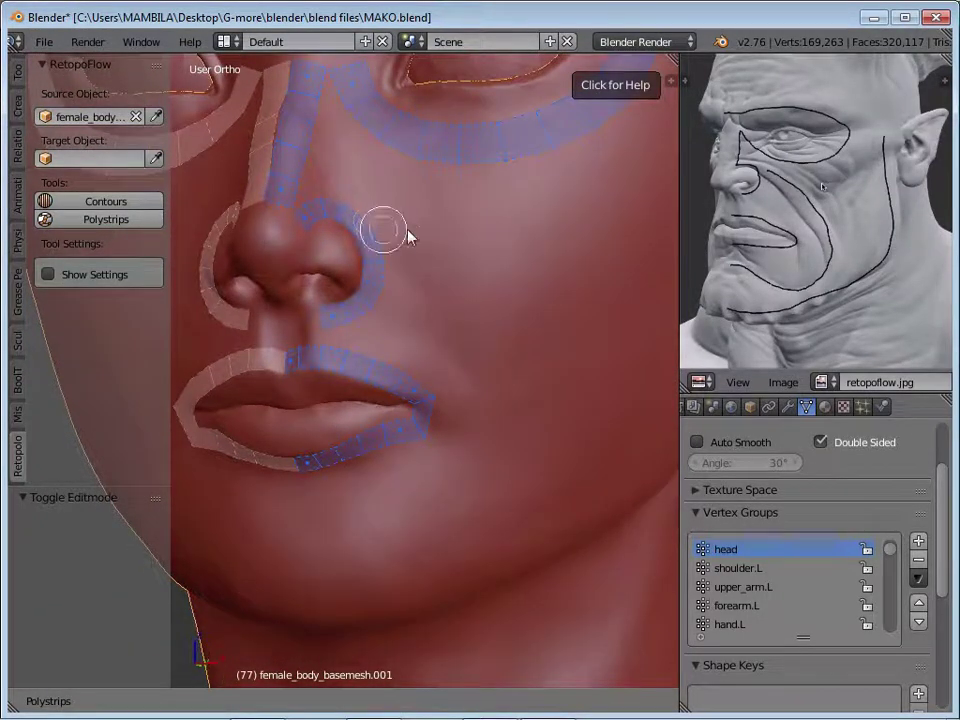
drag(457, 320, 585, 446)
scroll(584, 440, down, 1)
mouse_move(583, 435)
middle_down()
mouse_move(360, 343)
mouse_move(350, 368)
middle_up()
scroll(350, 368, up, 2)
scroll(435, 394, down, 2)
mouse_move(435, 394)
middle_down()
mouse_move(510, 268)
mouse_move(377, 326)
mouse_move(405, 302)
mouse_move(482, 330)
mouse_move(489, 381)
mouse_move(444, 255)
mouse_move(446, 352)
mouse_move(452, 343)
mouse_move(480, 388)
mouse_move(525, 328)
middle_up()
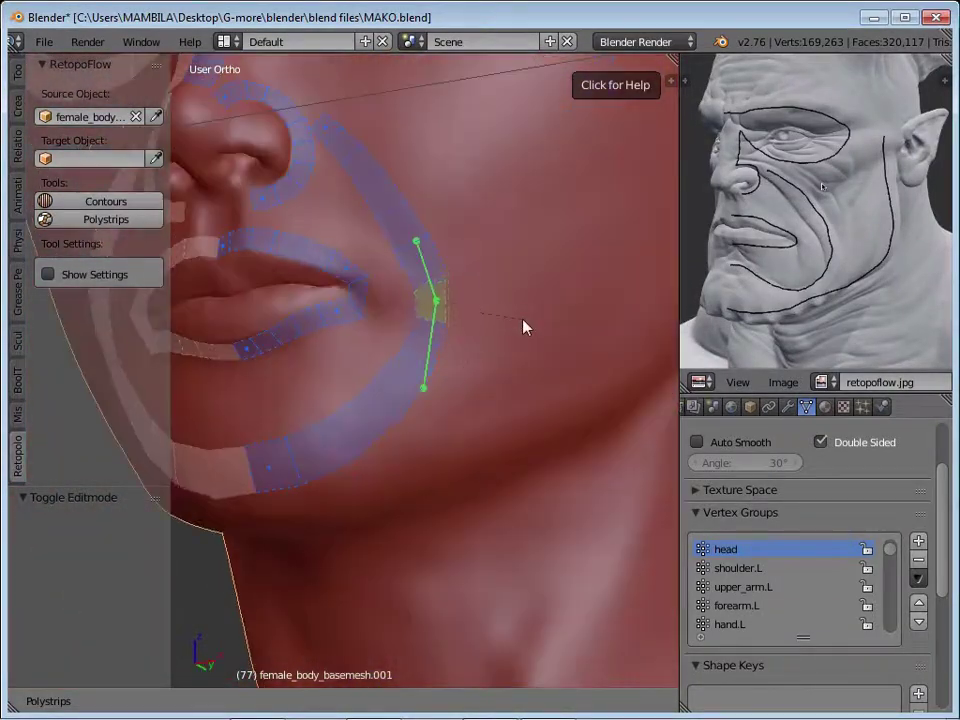
scroll(518, 368, up, 2)
scroll(518, 368, down, 2)
Orbit around the face, neck, ear profile and nose to inspect the strip coverage
mouse_move(452, 379)
middle_down()
mouse_move(649, 398)
mouse_move(354, 386)
mouse_move(368, 293)
mouse_move(489, 285)
mouse_move(411, 358)
mouse_move(450, 251)
mouse_move(438, 364)
mouse_move(452, 358)
mouse_move(437, 414)
middle_up()
scroll(354, 386, down, 2)
scroll(499, 294, up, 2)
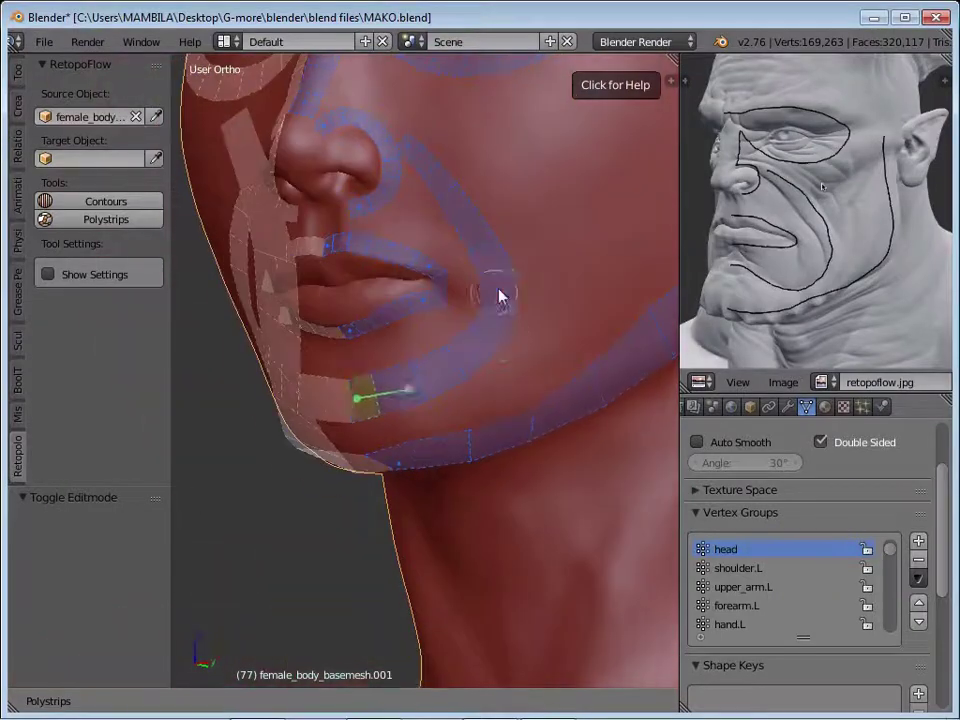
scroll(556, 394, up, 1)
scroll(540, 383, down, 2)
middle_drag(540, 336, 416, 512)
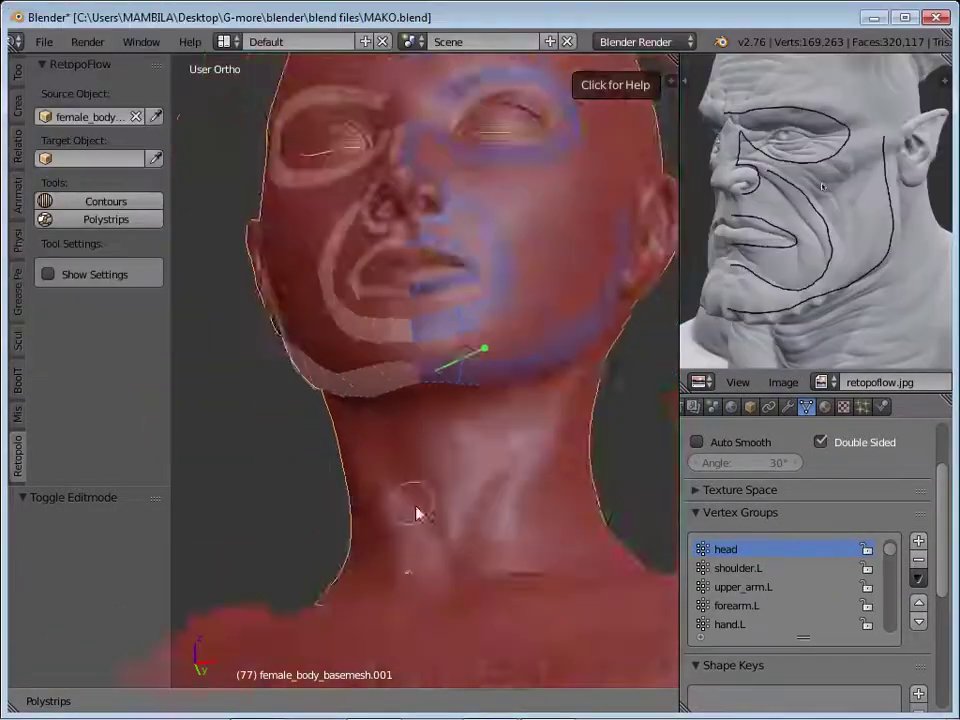
scroll(491, 507, up, 1)
mouse_move(491, 507)
middle_down()
mouse_move(553, 435)
mouse_move(466, 403)
mouse_move(401, 446)
mouse_move(516, 388)
mouse_move(403, 439)
mouse_move(418, 490)
mouse_move(414, 416)
mouse_move(440, 430)
mouse_move(448, 465)
mouse_move(503, 374)
middle_up()
mouse_move(472, 482)
middle_down()
mouse_move(529, 347)
mouse_move(463, 454)
mouse_move(580, 480)
mouse_move(450, 482)
middle_up()
scroll(461, 392, up, 3)
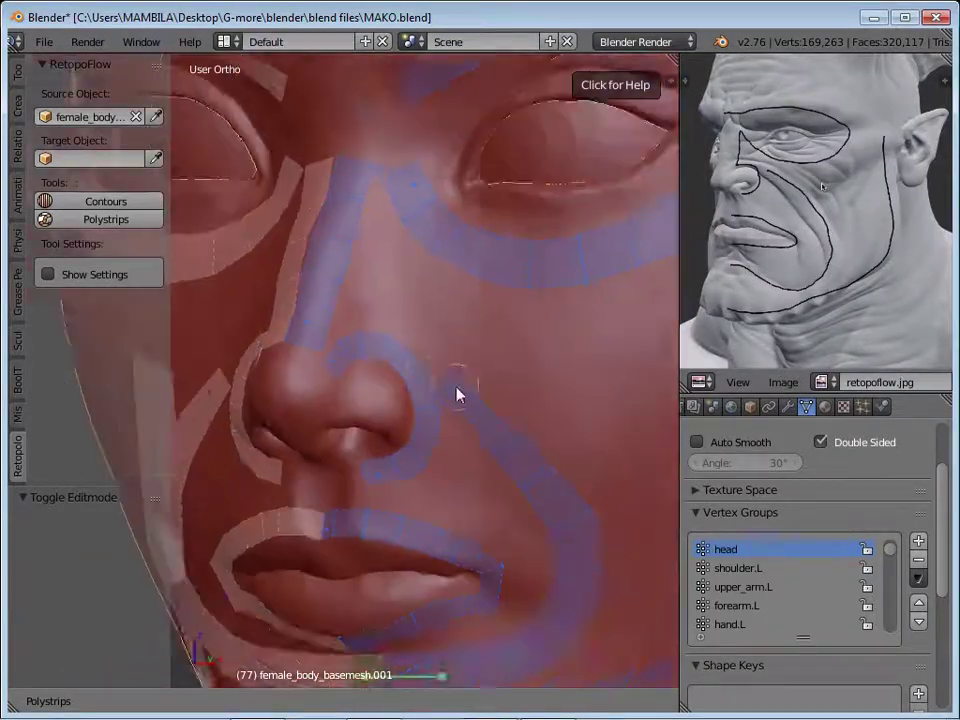
scroll(497, 369, up, 2)
scroll(505, 374, up, 2)
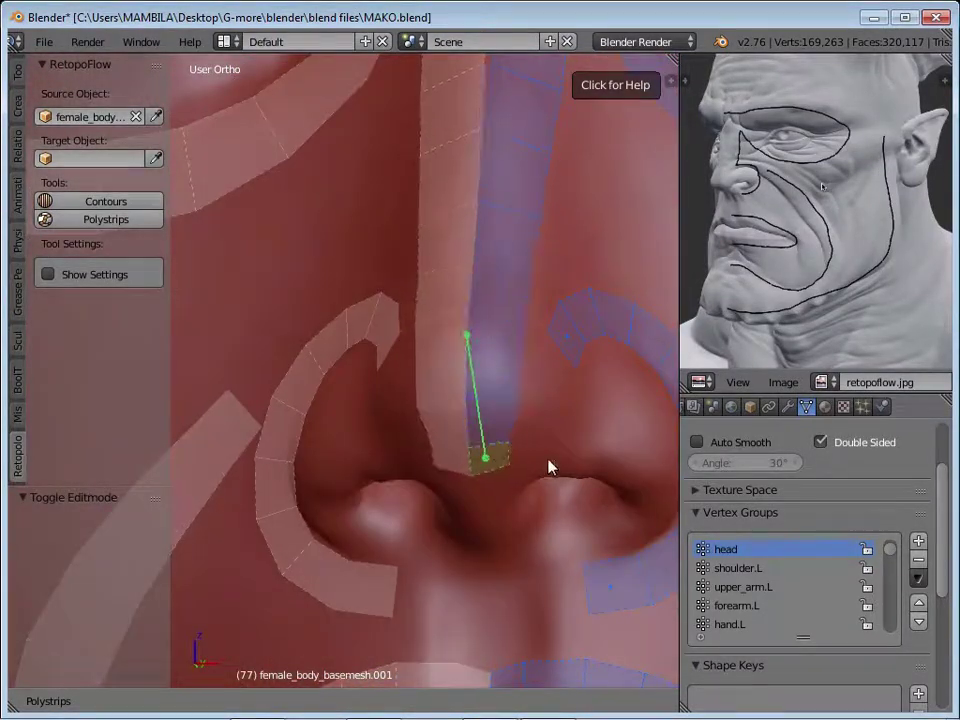
middle_drag(549, 467, 386, 377)
Trace a strip around the ear's outer rim, up over the top and down the front
mouse_move(268, 450)
middle_down()
mouse_move(467, 360)
mouse_move(489, 360)
middle_up()
scroll(444, 321, down, 2)
scroll(489, 360, up, 2)
drag(525, 270, 557, 375)
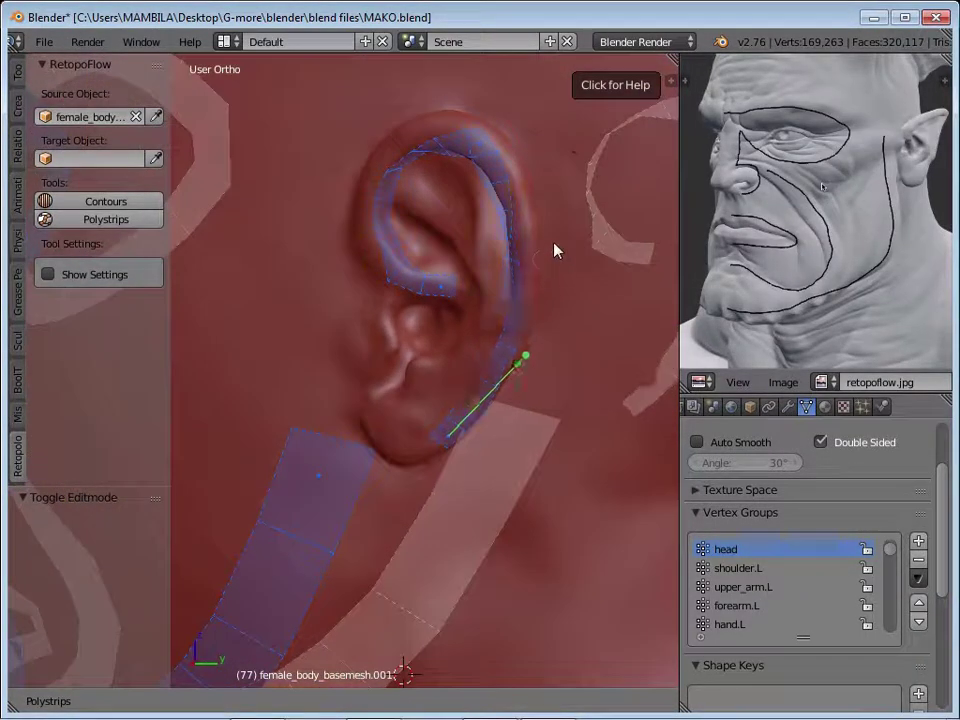
middle_drag(510, 140, 477, 180)
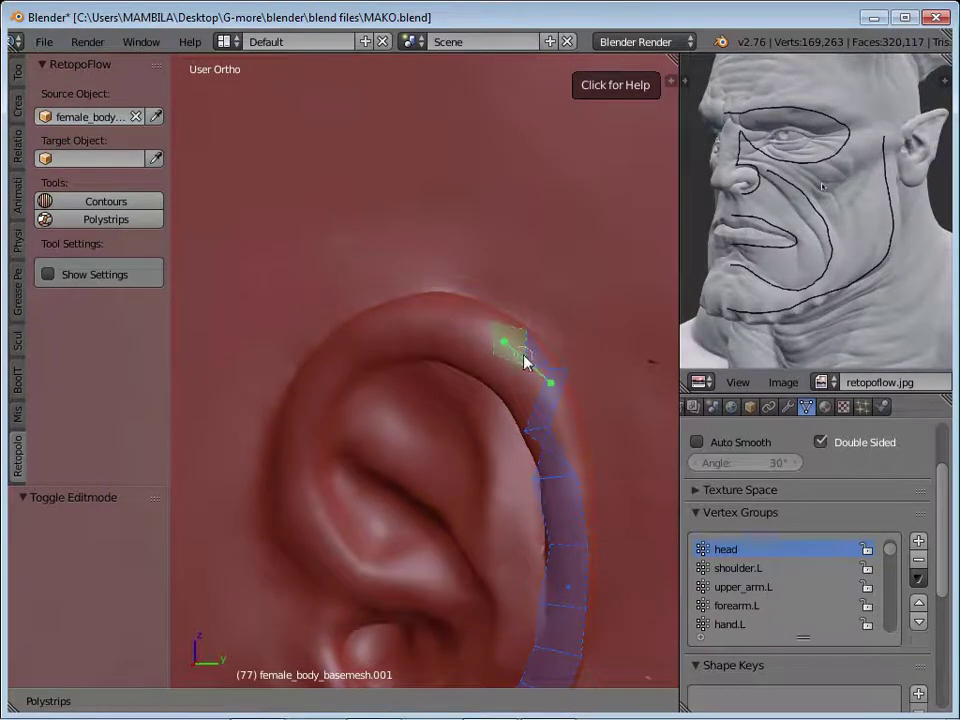
middle_drag(524, 360, 651, 246)
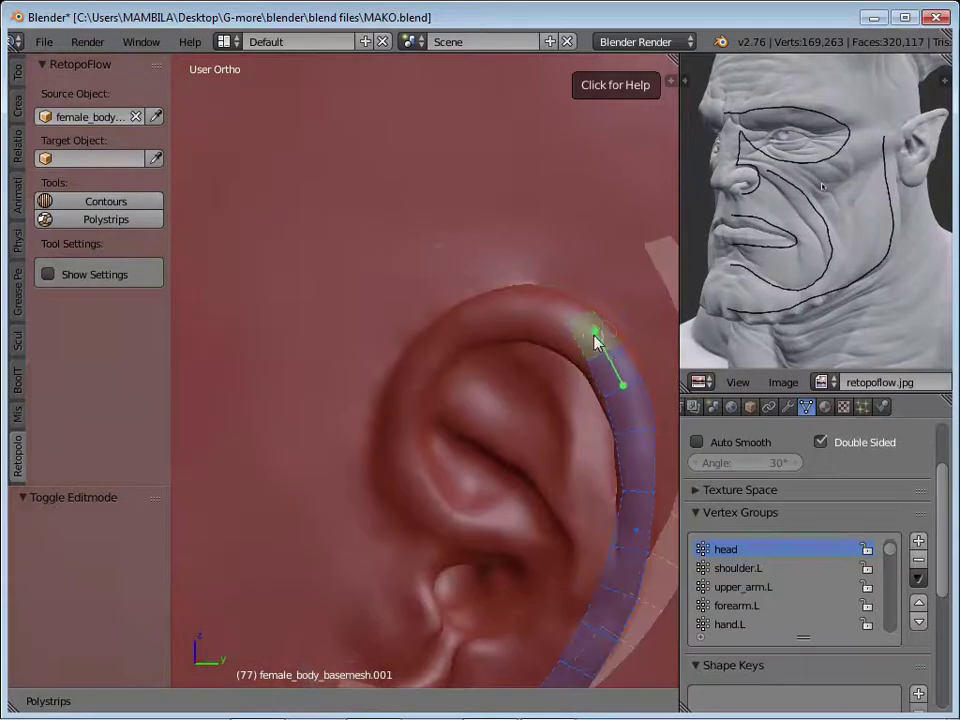
middle_drag(596, 342, 596, 395)
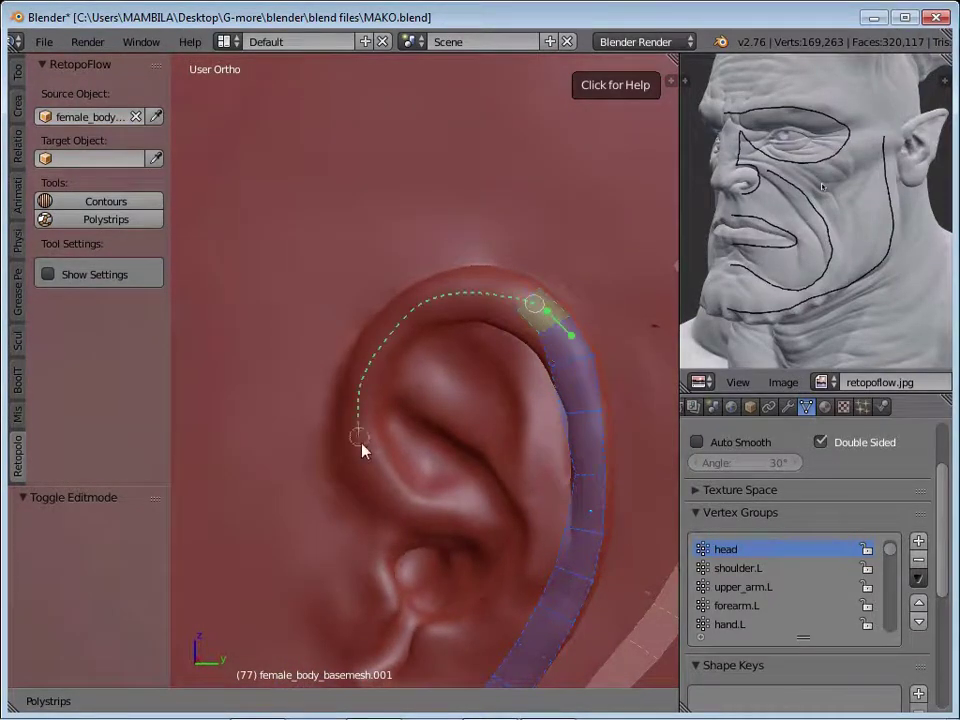
Add a strip across the ear's inner antihelix fold
mouse_move(338, 402)
middle_down()
mouse_move(420, 353)
mouse_move(517, 360)
mouse_move(428, 364)
mouse_move(461, 414)
mouse_move(354, 386)
mouse_move(446, 408)
mouse_move(480, 390)
mouse_move(466, 264)
middle_up()
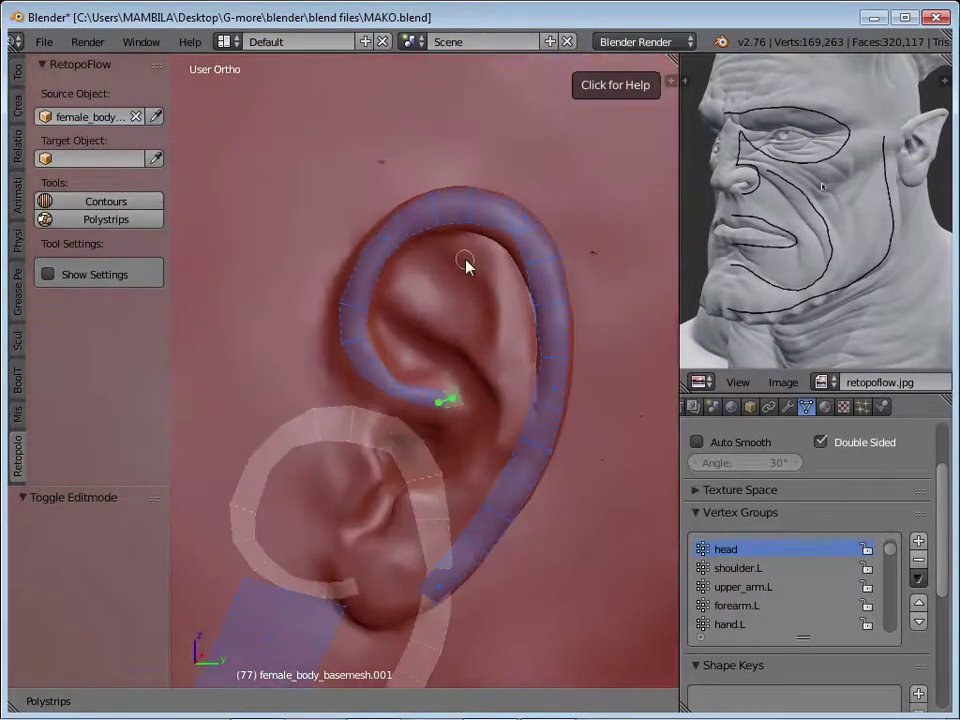
mouse_move(503, 372)
middle_down()
mouse_move(425, 270)
mouse_move(461, 300)
mouse_move(463, 260)
middle_up()
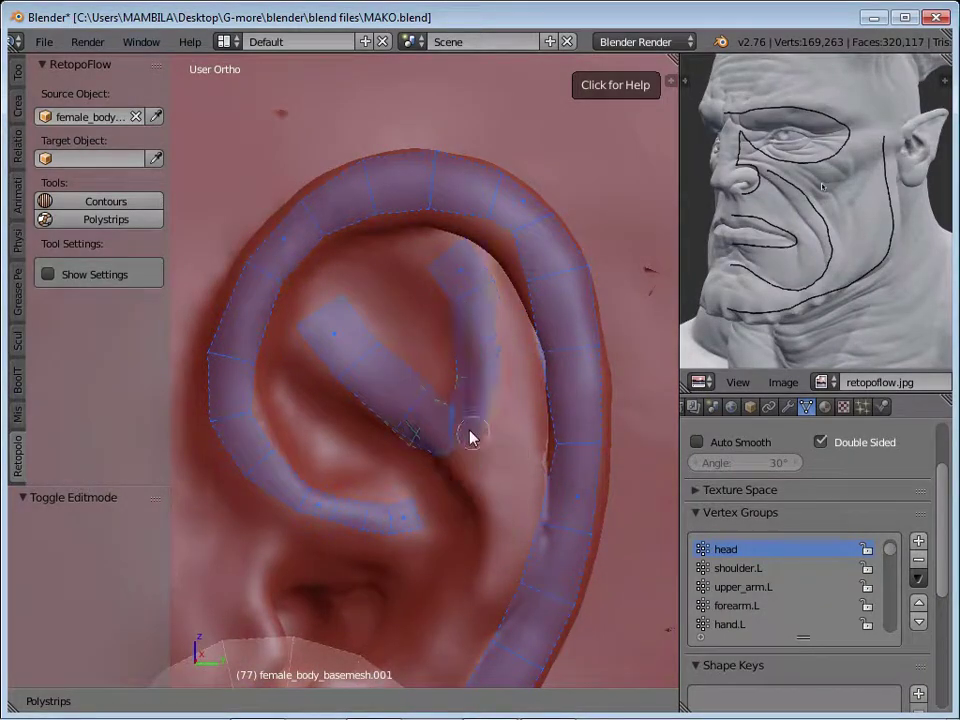
mouse_move(478, 420)
middle_down()
mouse_move(546, 482)
mouse_move(521, 454)
mouse_move(630, 491)
mouse_move(490, 425)
mouse_move(461, 336)
mouse_move(433, 358)
mouse_move(540, 369)
mouse_move(463, 365)
mouse_move(591, 386)
mouse_move(561, 392)
mouse_move(621, 429)
mouse_move(536, 411)
mouse_move(565, 290)
mouse_move(493, 388)
mouse_move(478, 304)
middle_up()
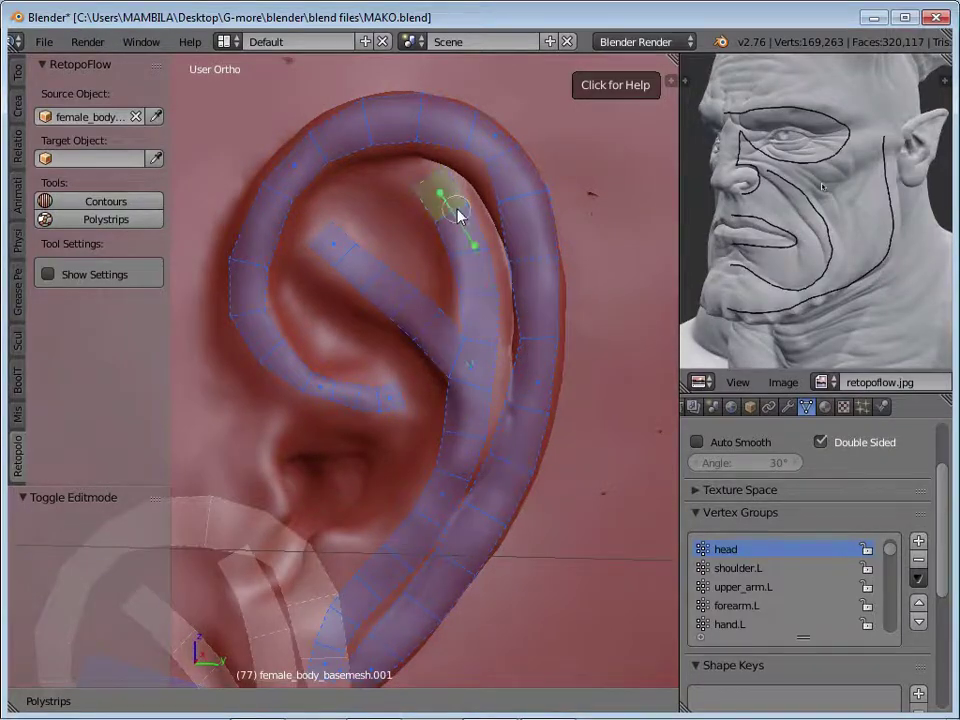
Orbit from the side of the head and zoom in on the right eye
scroll(458, 213, down, 8)
mouse_move(495, 514)
middle_down()
mouse_move(446, 386)
mouse_move(411, 418)
mouse_move(332, 379)
mouse_move(386, 311)
mouse_move(467, 381)
mouse_move(437, 335)
middle_up()
scroll(364, 440, up, 4)
scroll(364, 440, down, 4)
scroll(480, 390, up, 4)
middle_drag(537, 416, 596, 428)
scroll(596, 428, down, 2)
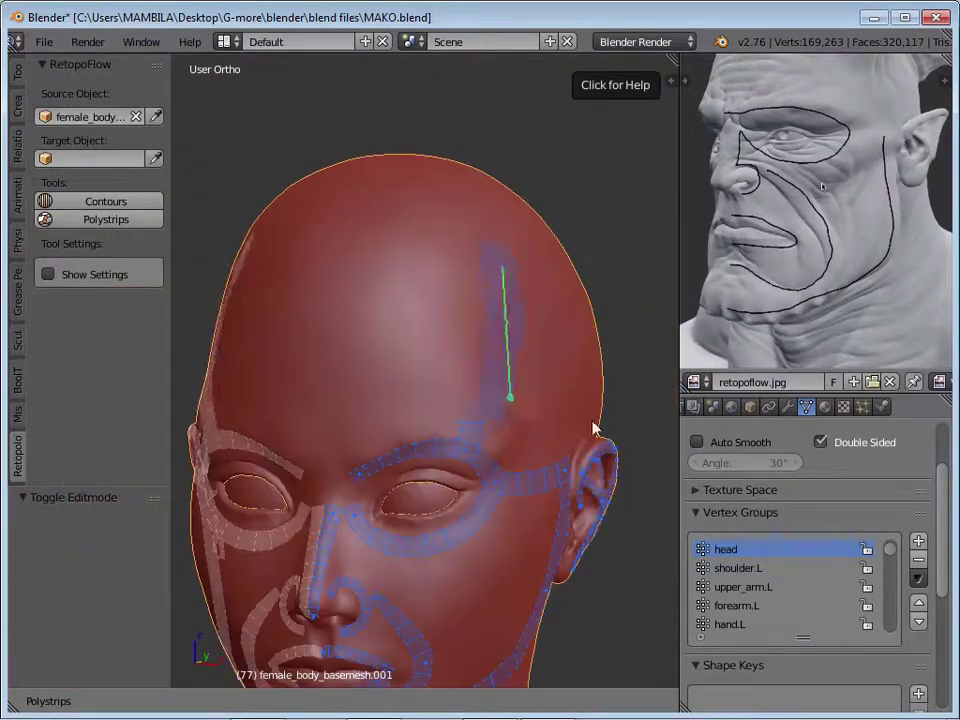
scroll(486, 444, down, 1)
mouse_move(486, 444)
middle_down()
mouse_move(476, 407)
mouse_move(425, 325)
mouse_move(502, 341)
middle_up()
scroll(425, 325, up, 4)
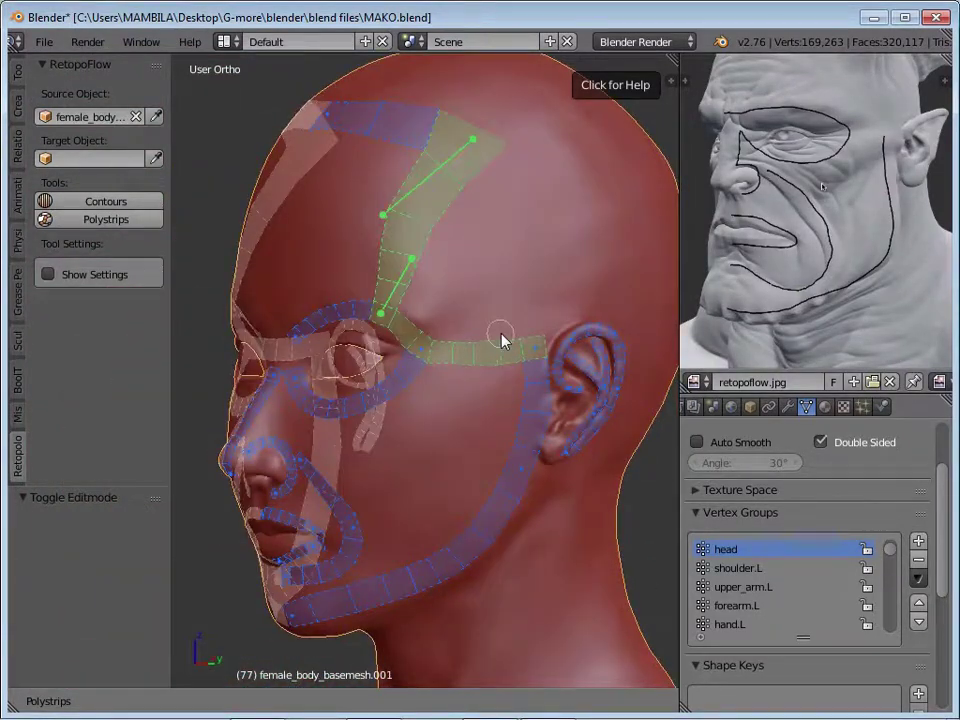
mouse_move(481, 227)
middle_down()
mouse_move(493, 272)
mouse_move(554, 263)
middle_up()
Draw a strip up across the forehead from the eye corner, then check the jawline strip
scroll(493, 272, up, 4)
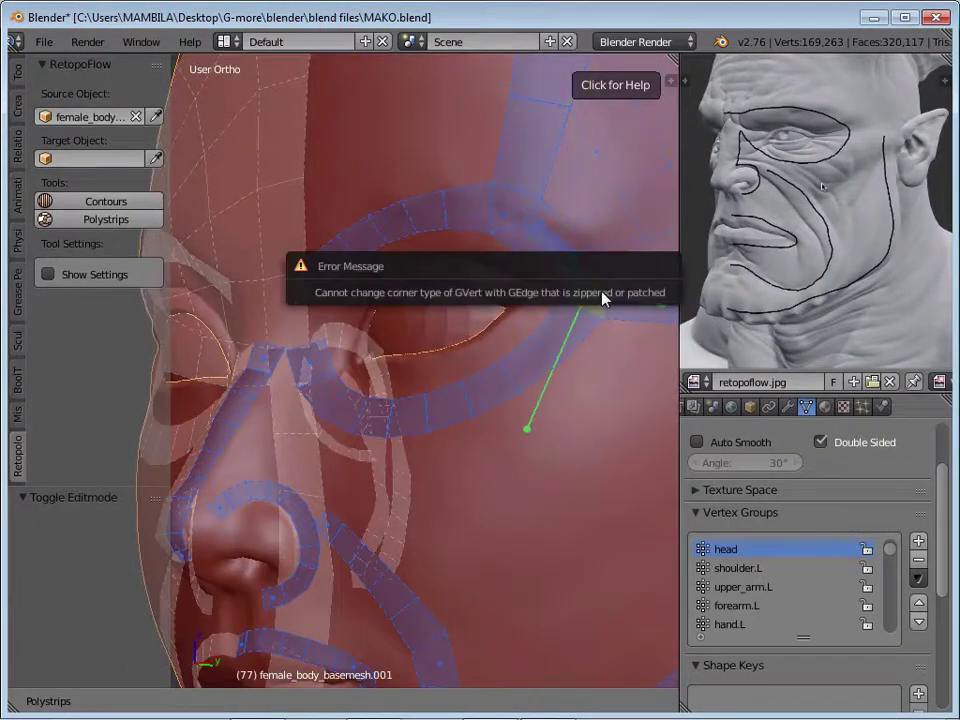
scroll(605, 297, down, 4)
scroll(615, 285, up, 4)
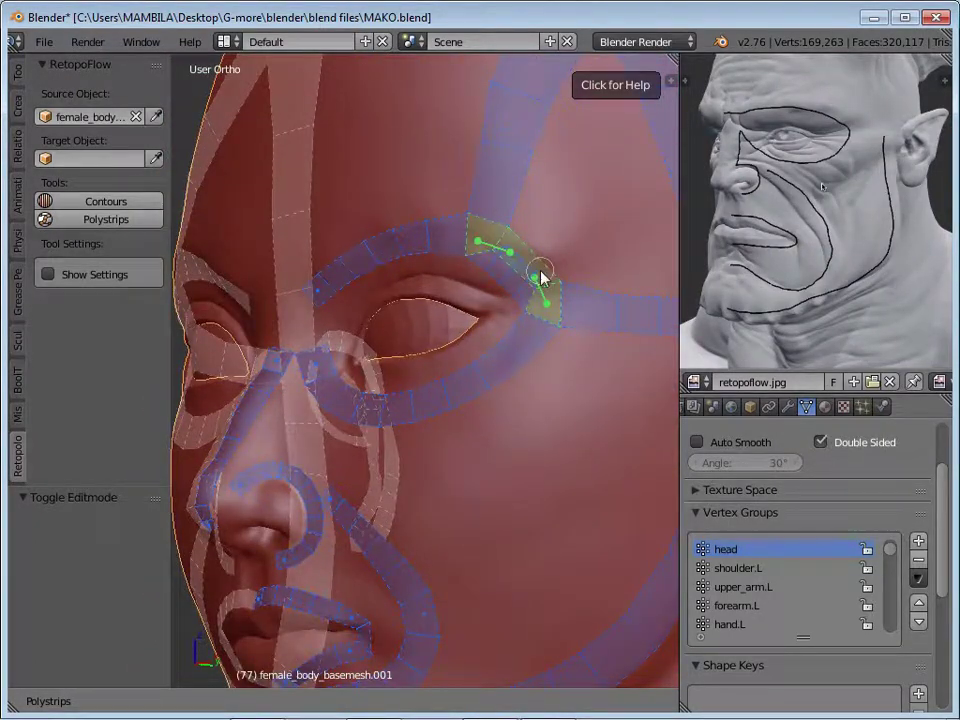
scroll(521, 284, up, 2)
mouse_move(521, 284)
middle_down()
mouse_move(531, 283)
mouse_move(521, 276)
mouse_move(545, 327)
mouse_move(570, 326)
mouse_move(540, 368)
mouse_move(512, 372)
middle_up()
drag(435, 461, 463, 465)
middle_drag(463, 465, 370, 285)
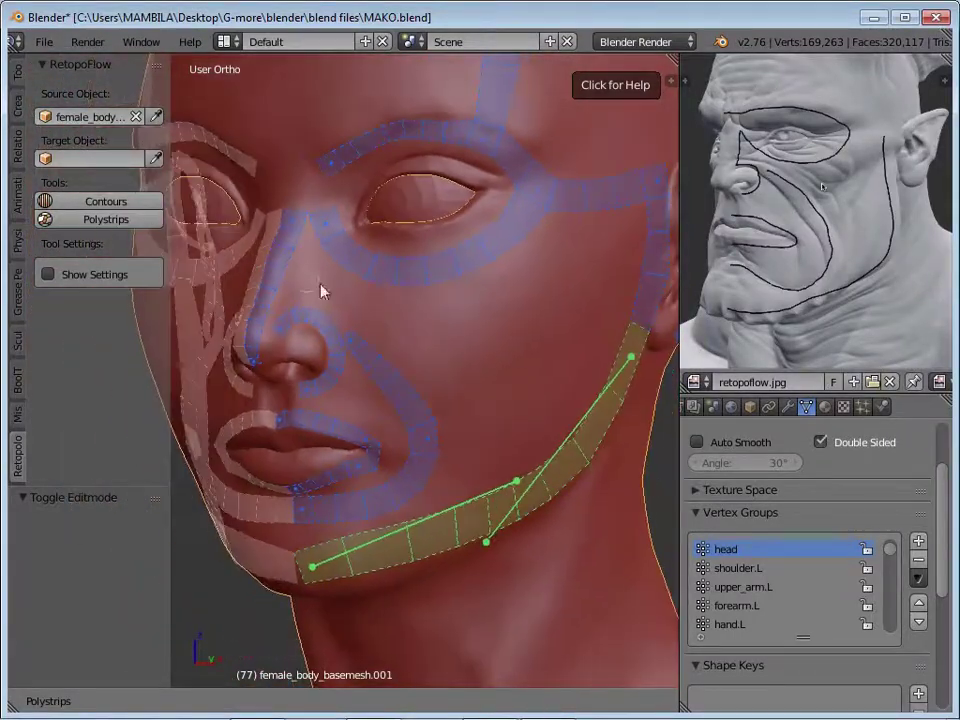
middle_drag(453, 373, 325, 288)
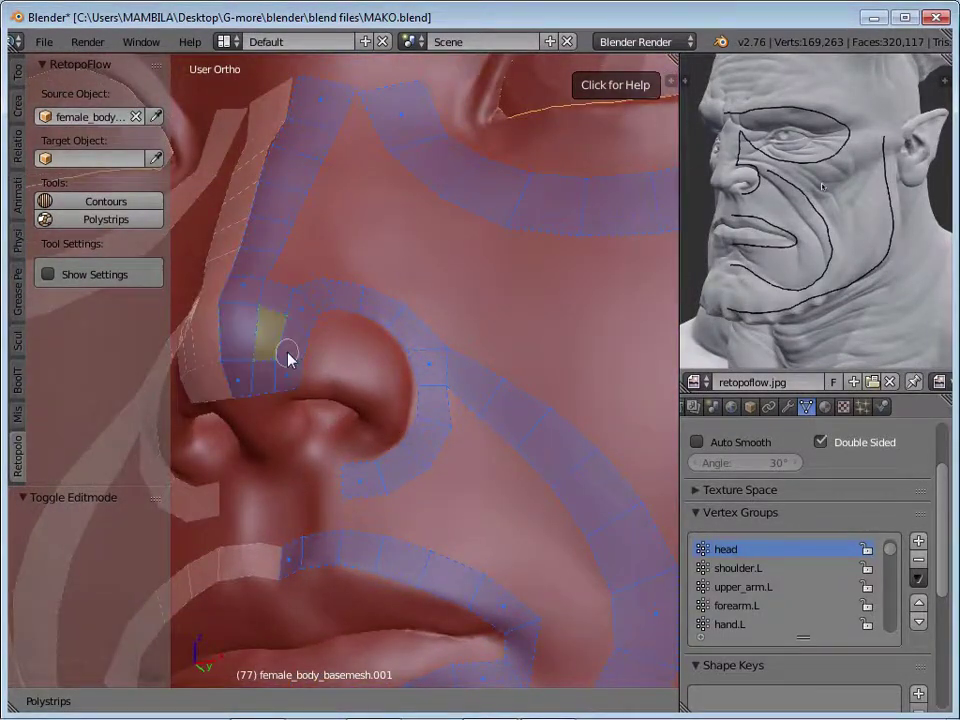
Select and adjust the Polystrips strip running under the eye
scroll(300, 358, down, 2)
scroll(360, 348, down, 2)
scroll(398, 324, up, 2)
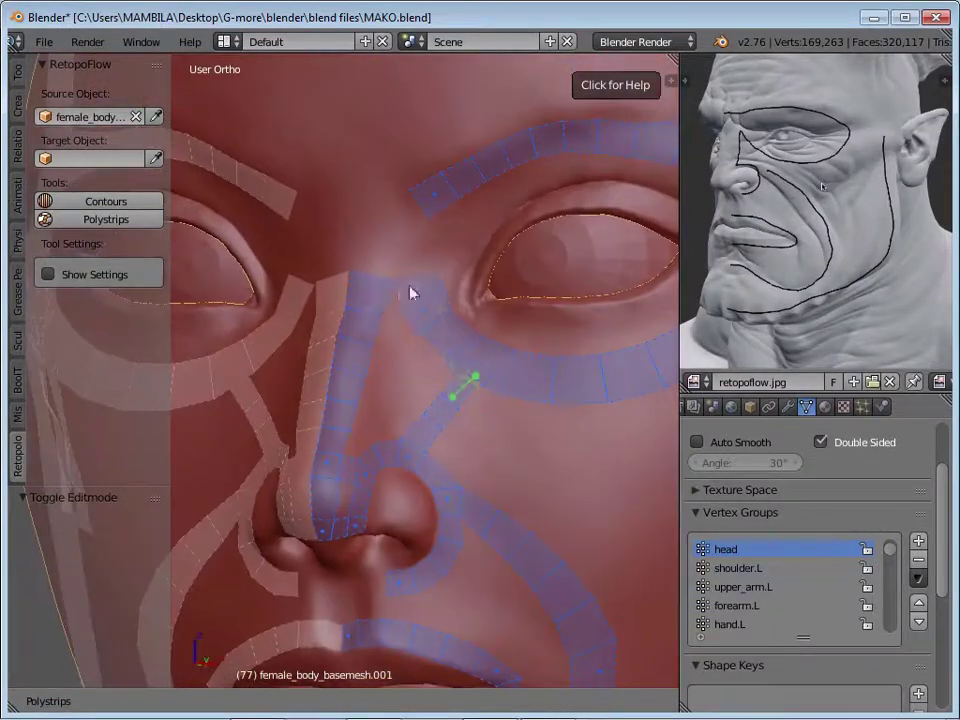
scroll(457, 360, down, 4)
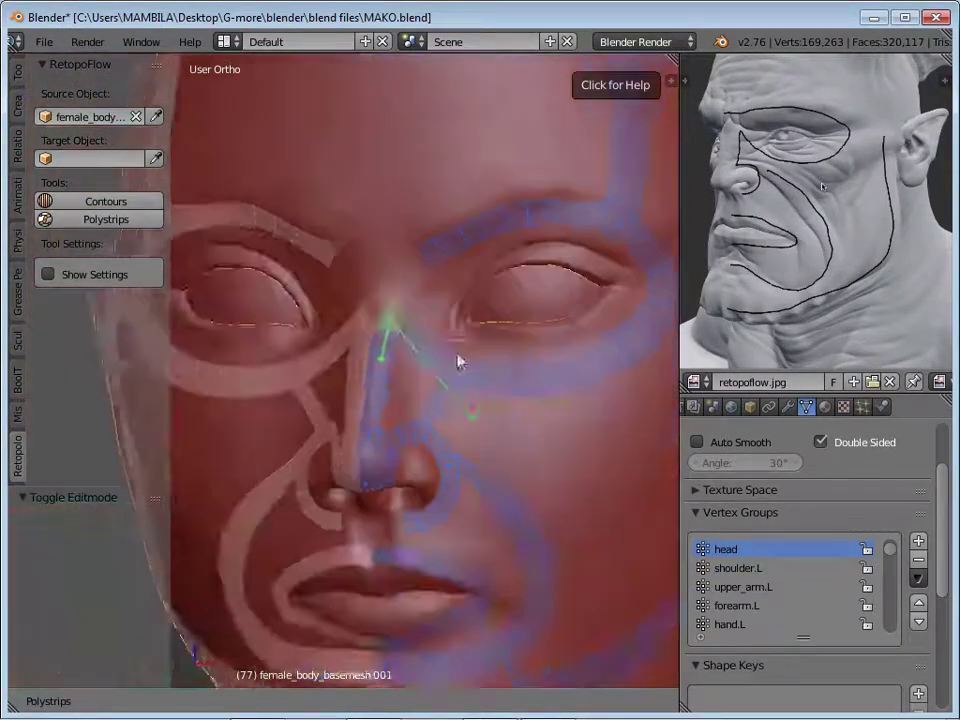
scroll(467, 476, up, 3)
scroll(463, 484, up, 2)
scroll(363, 405, down, 2)
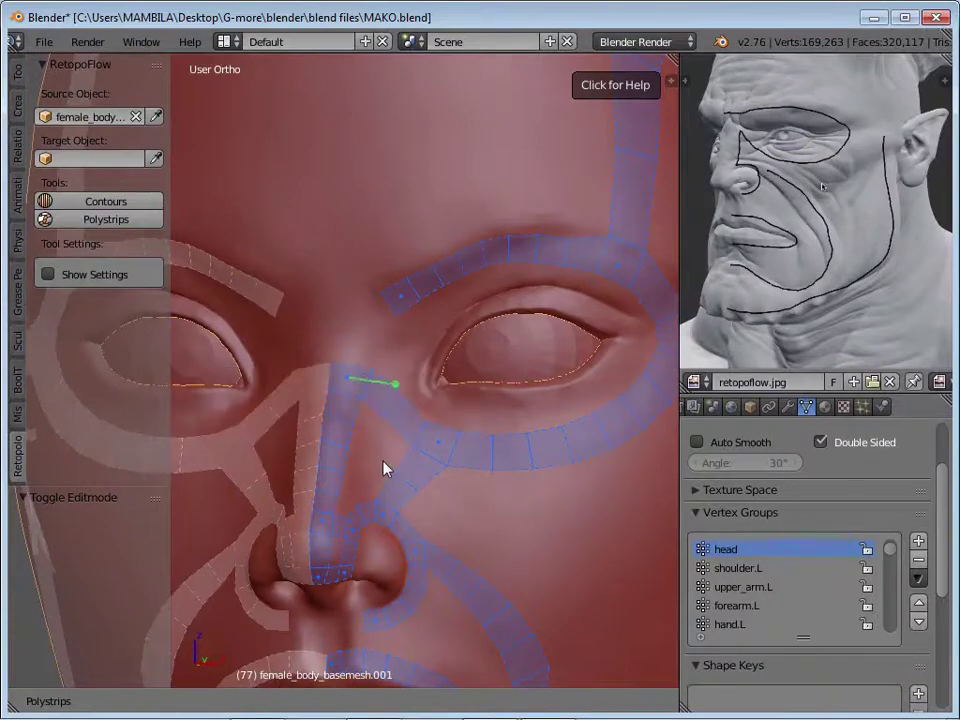
scroll(421, 333, down, 3)
scroll(396, 321, up, 3)
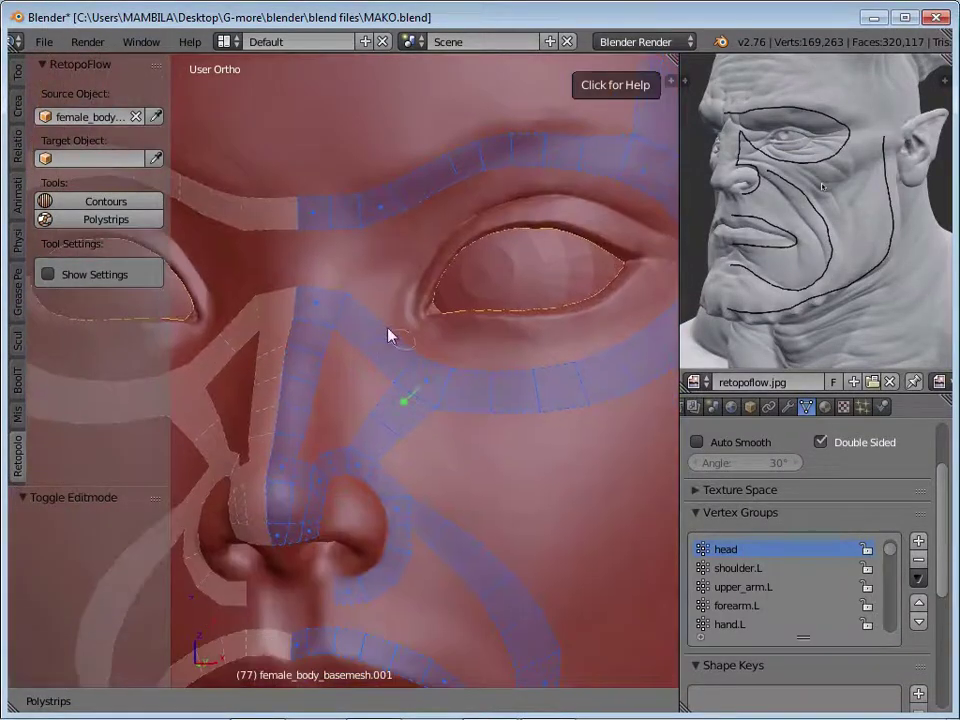
scroll(418, 413, down, 3)
mouse_move(407, 467)
middle_down()
mouse_move(336, 369)
mouse_move(352, 462)
middle_up()
scroll(352, 462, up, 3)
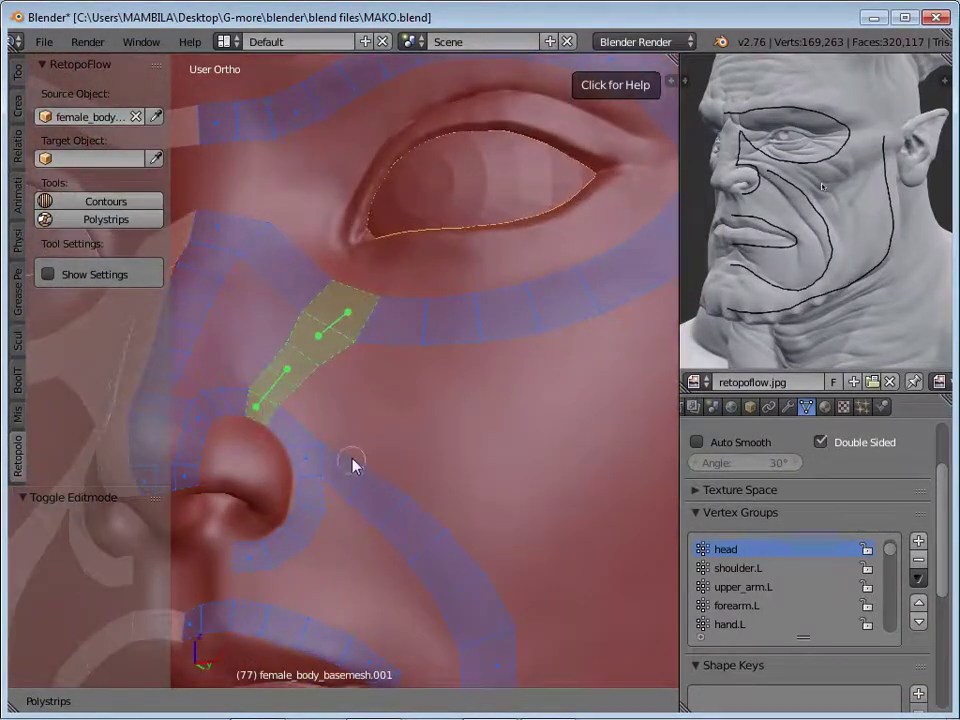
middle_drag(306, 499, 304, 422)
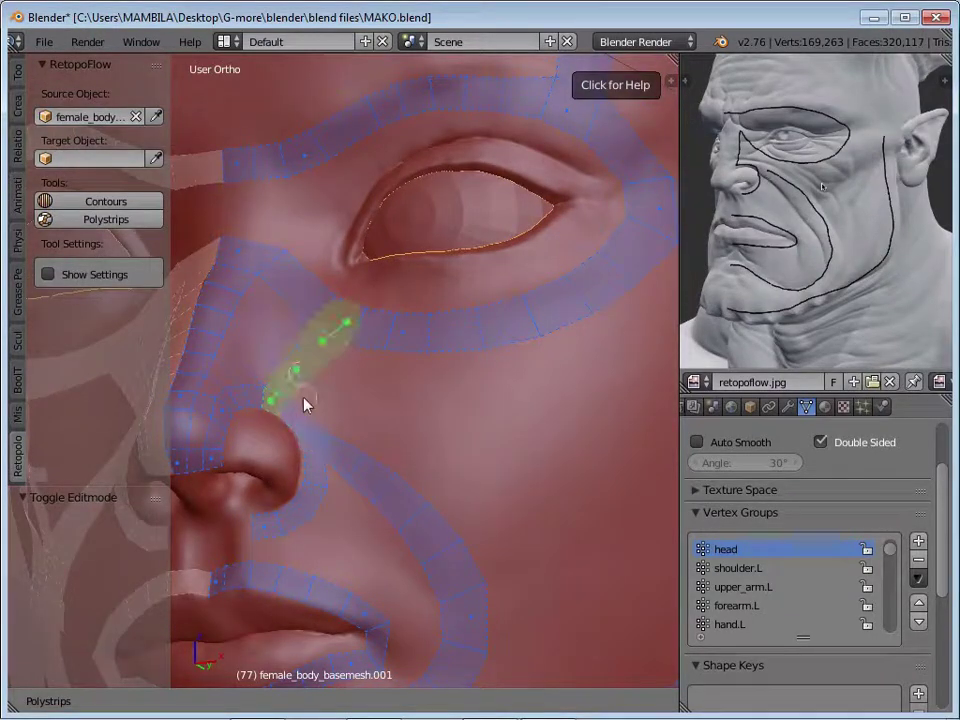
middle_drag(390, 420, 388, 349)
click(396, 403)
mouse_move(396, 403)
middle_down()
mouse_move(332, 422)
mouse_move(465, 450)
mouse_move(395, 378)
middle_up()
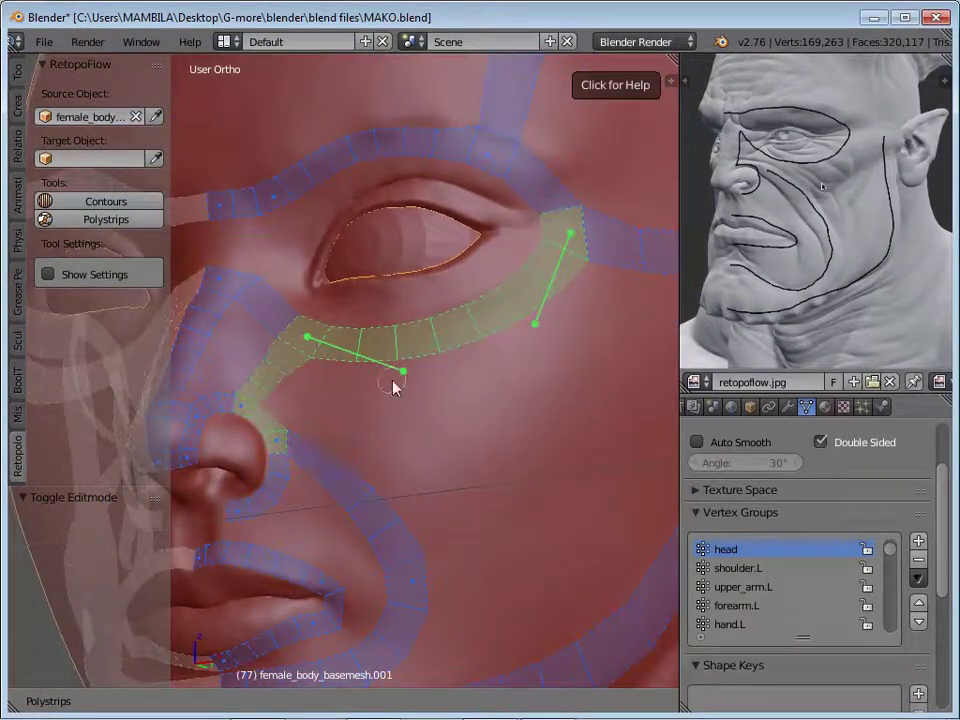
Select the strip beside the nose and check the Polystrips help
click(296, 453)
mouse_move(296, 453)
middle_down()
mouse_move(354, 484)
mouse_move(324, 478)
mouse_move(284, 437)
middle_up()
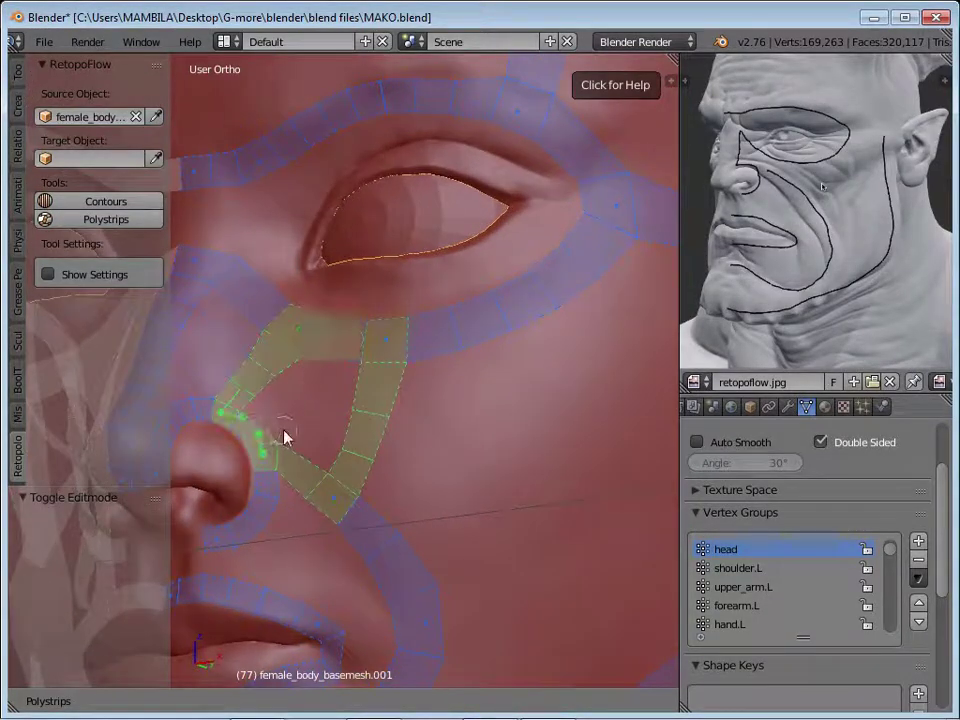
click(612, 88)
Stroke a new short strip at the corner of the lips
middle_drag(400, 390, 360, 428)
mouse_move(240, 400)
middle_down()
mouse_move(341, 514)
mouse_move(372, 432)
middle_up()
click(372, 432)
middle_drag(361, 498, 285, 482)
drag(285, 482, 392, 534)
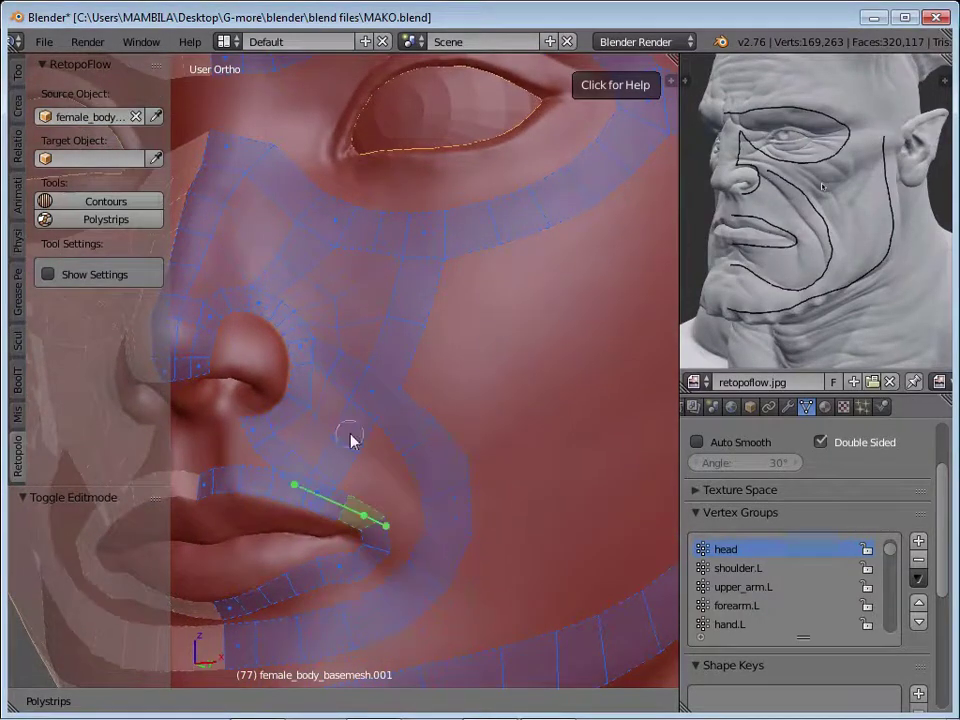
scroll(381, 518, up, 2)
scroll(375, 491, up, 2)
scroll(380, 472, up, 2)
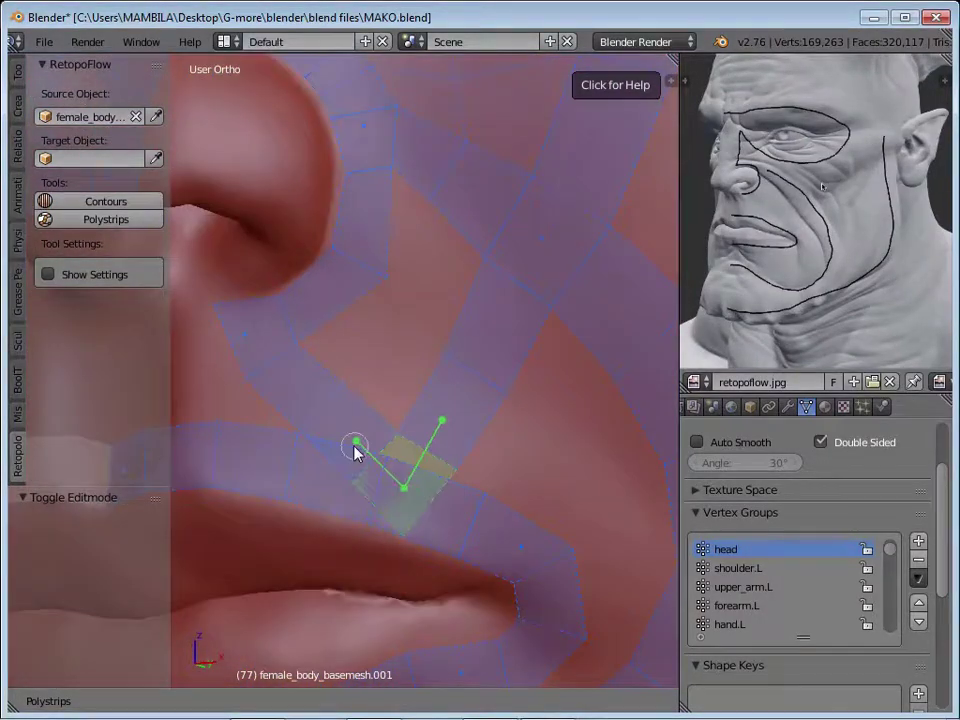
scroll(410, 460, down, 3)
scroll(400, 500, down, 1)
scroll(370, 470, down, 2)
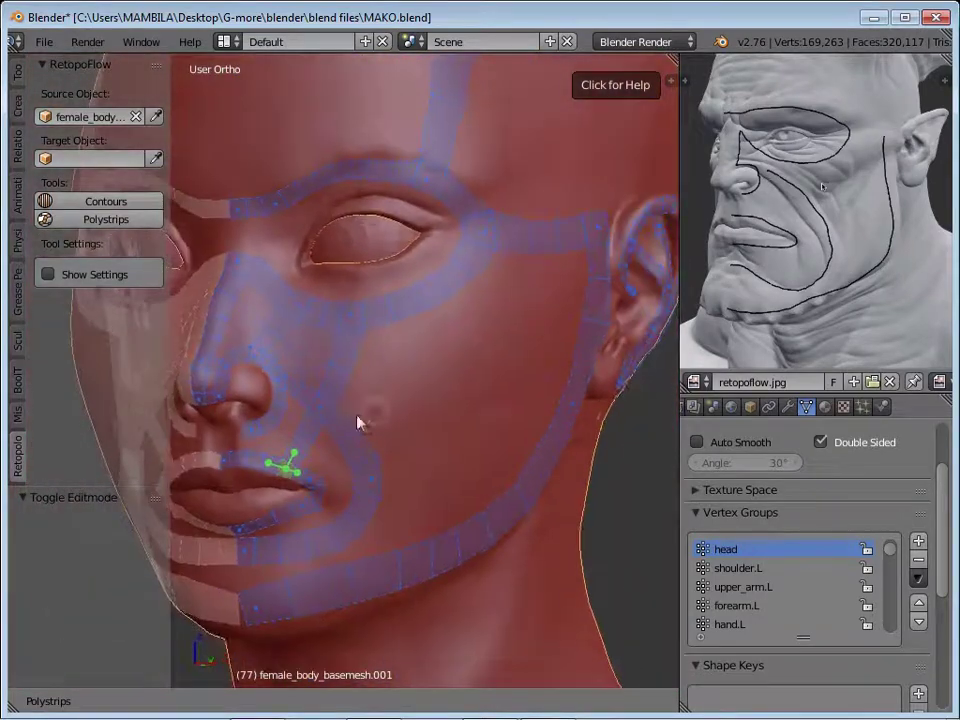
scroll(390, 420, up, 2)
Orbit the head through frontal, three-quarter and side views around the cheek, lips and jaw
scroll(430, 395, up, 2)
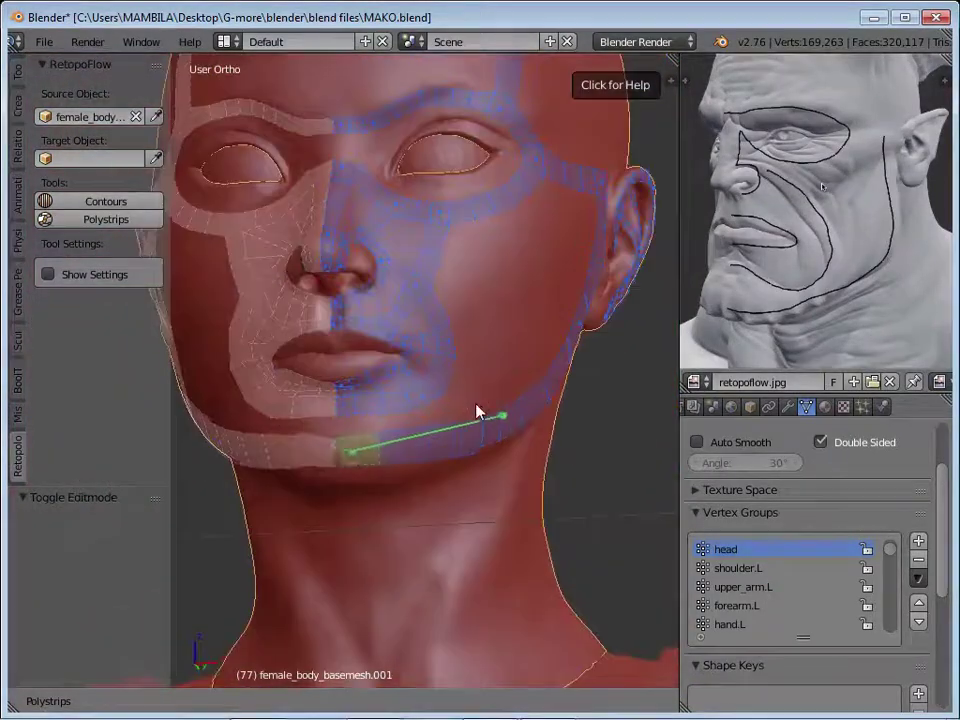
mouse_move(478, 412)
middle_down()
mouse_move(433, 300)
mouse_move(334, 230)
mouse_move(368, 214)
mouse_move(388, 372)
middle_up()
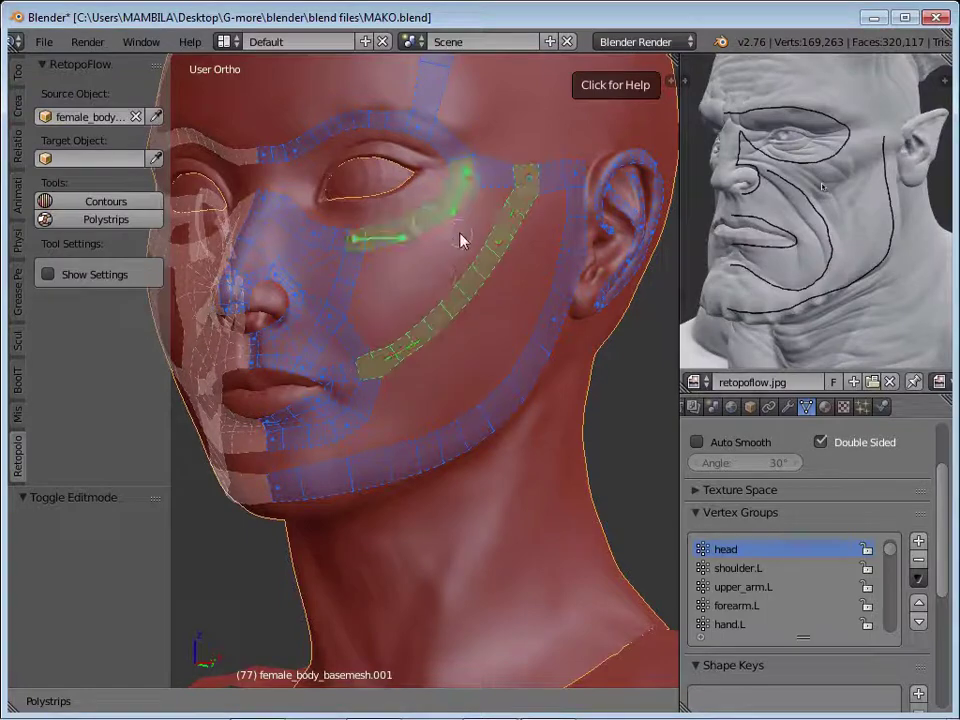
mouse_move(459, 305)
middle_down()
mouse_move(450, 315)
mouse_move(551, 316)
mouse_move(482, 192)
middle_up()
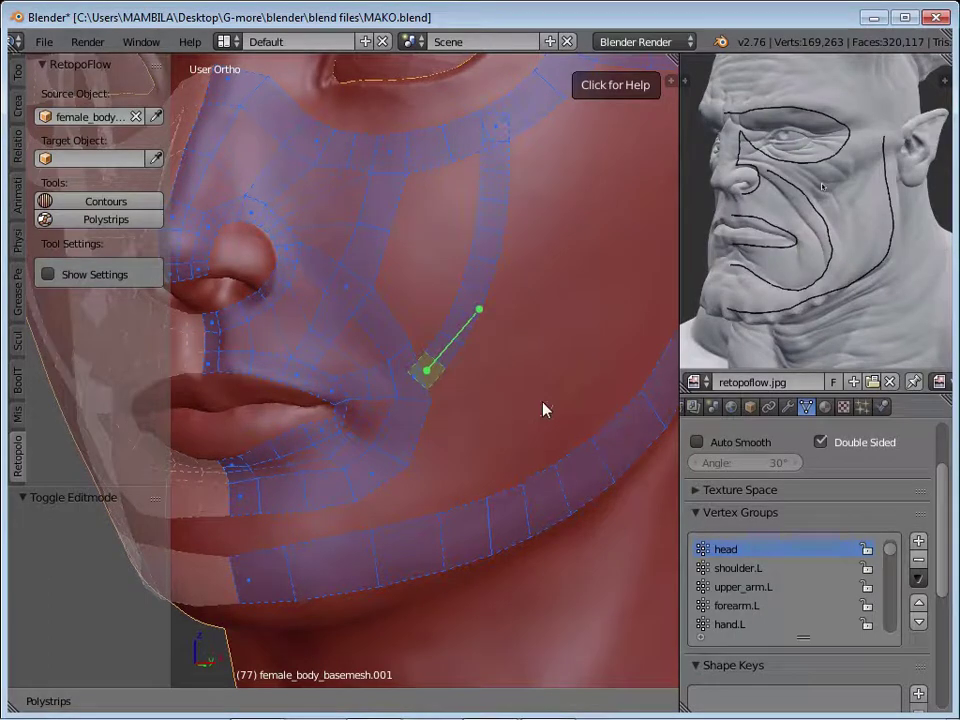
middle_drag(459, 366, 420, 358)
scroll(430, 340, up, 3)
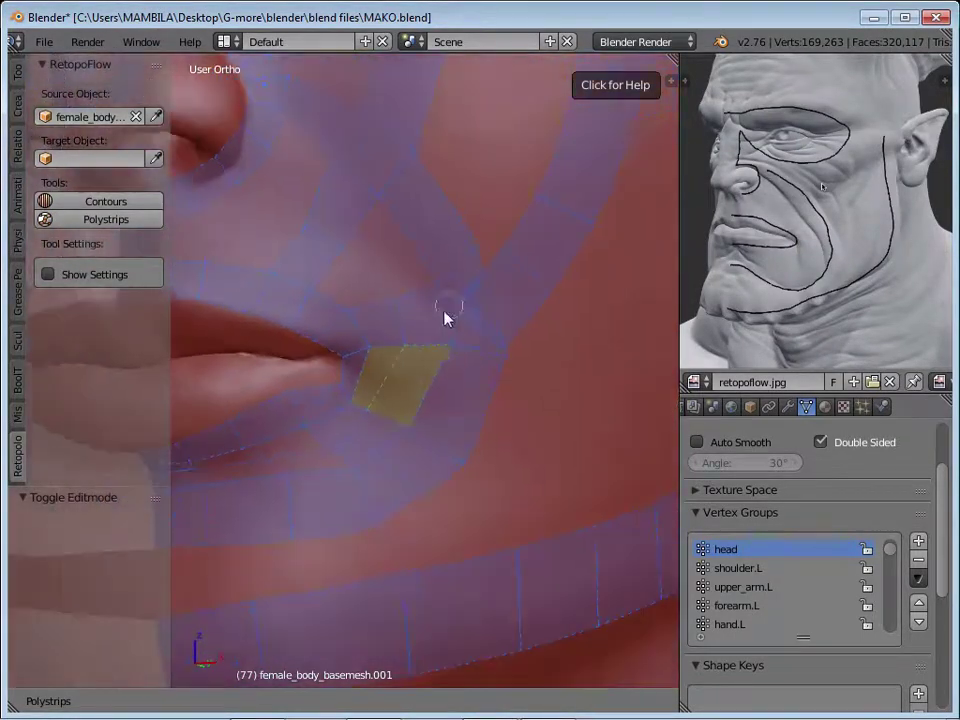
scroll(505, 325, down, 5)
scroll(454, 366, down, 1)
scroll(429, 354, down, 1)
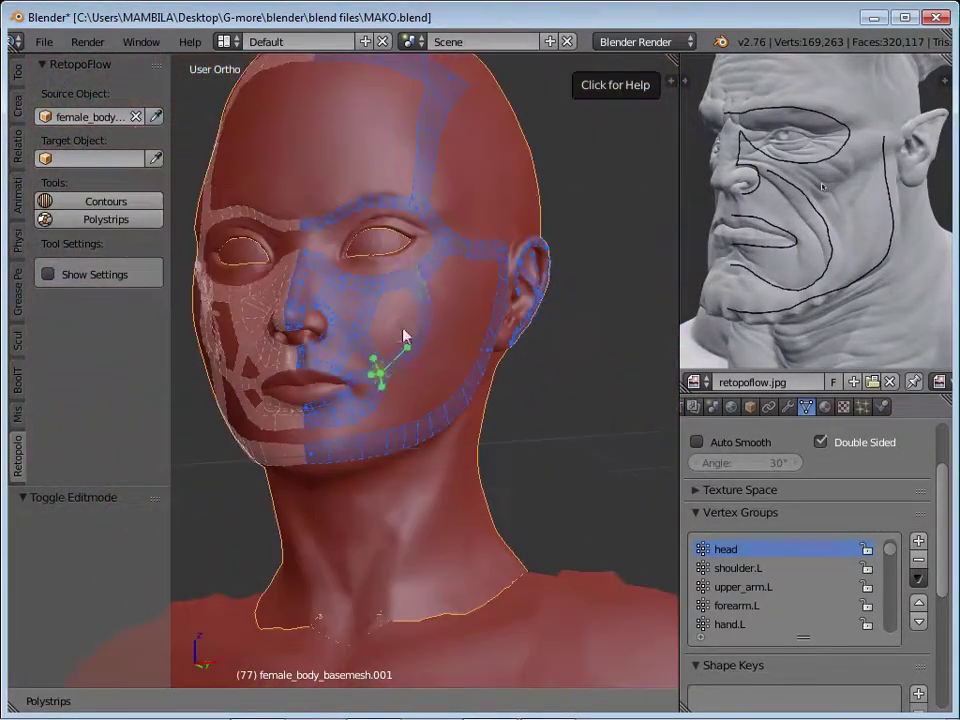
scroll(452, 245, up, 2)
mouse_move(439, 289)
middle_down()
mouse_move(435, 349)
mouse_move(477, 376)
mouse_move(439, 412)
middle_up()
mouse_move(451, 347)
middle_down()
mouse_move(346, 565)
mouse_move(392, 435)
mouse_move(559, 328)
middle_up()
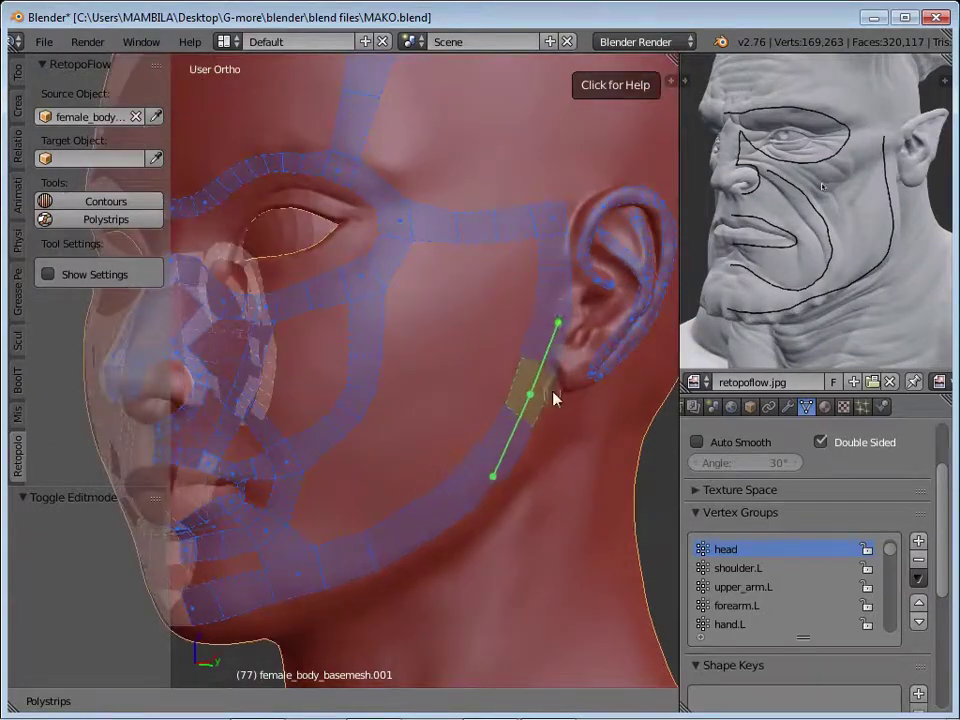
mouse_move(555, 397)
middle_down()
mouse_move(553, 349)
mouse_move(454, 298)
mouse_move(446, 386)
mouse_move(420, 340)
mouse_move(369, 343)
mouse_move(364, 456)
mouse_move(407, 444)
mouse_move(397, 364)
mouse_move(414, 443)
middle_up()
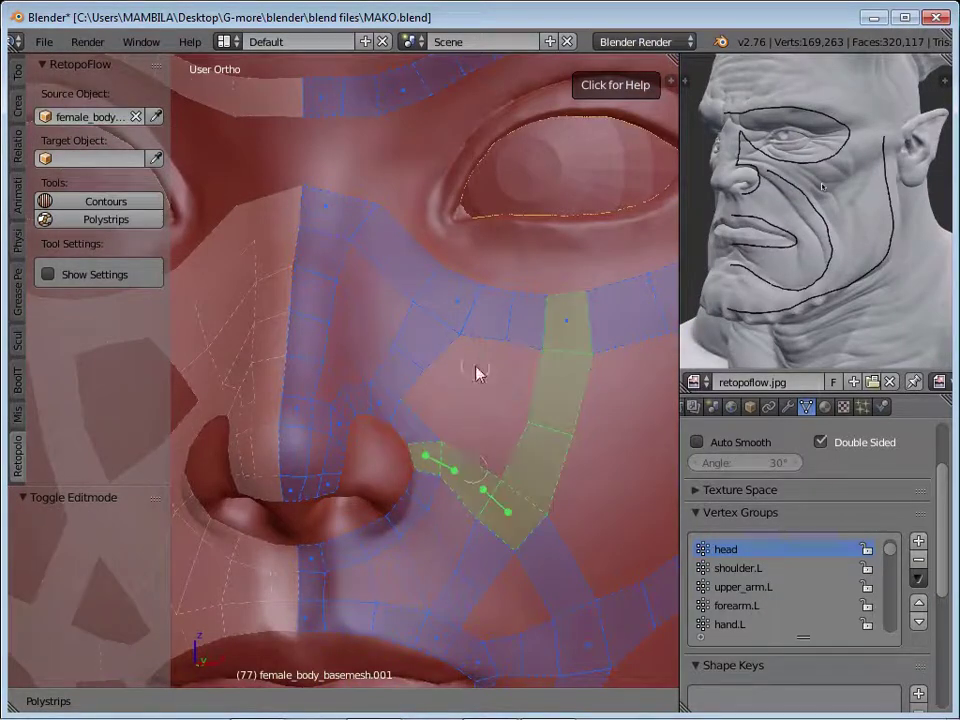
Right-click to select the strip segment on the cheek
middle_drag(476, 371, 483, 457)
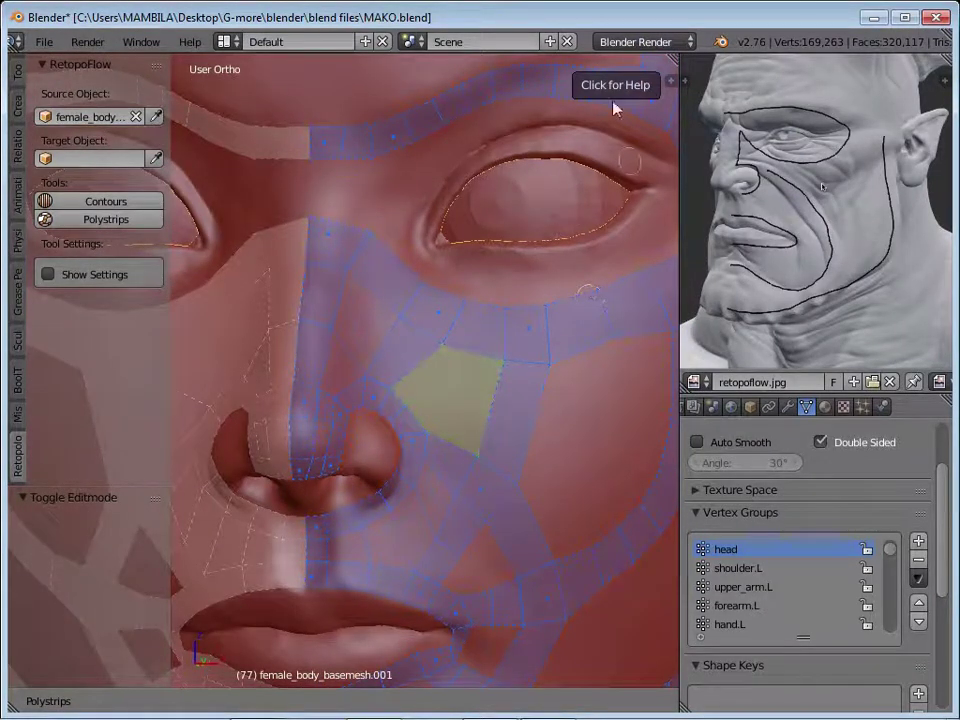
scroll(520, 440, down, 2)
mouse_move(529, 456)
middle_down()
mouse_move(450, 356)
mouse_move(495, 307)
middle_up()
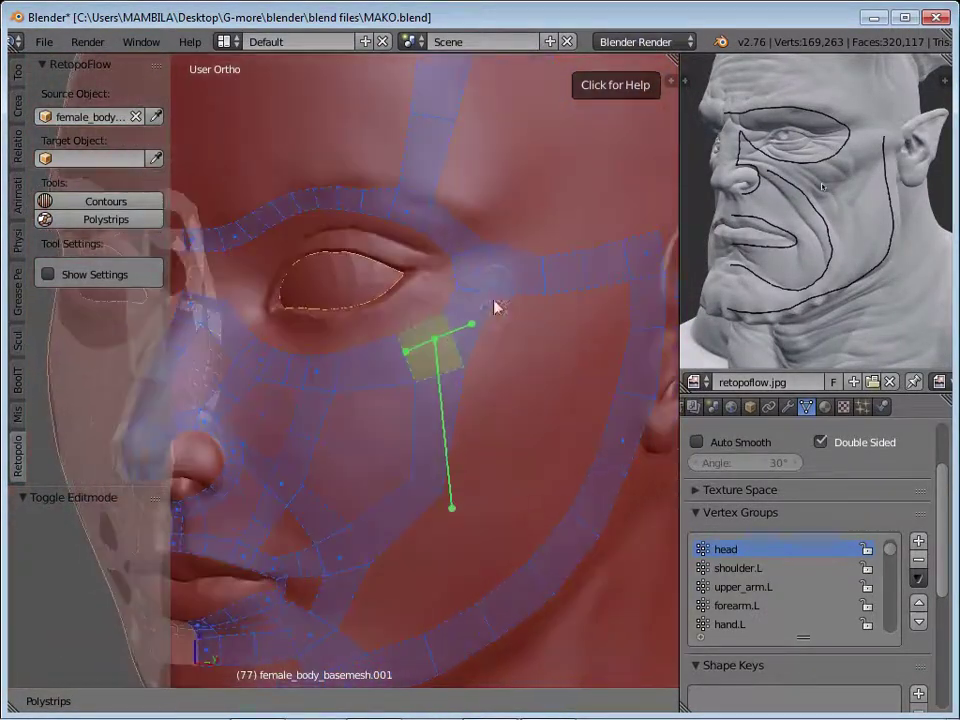
middle_drag(528, 415, 414, 349)
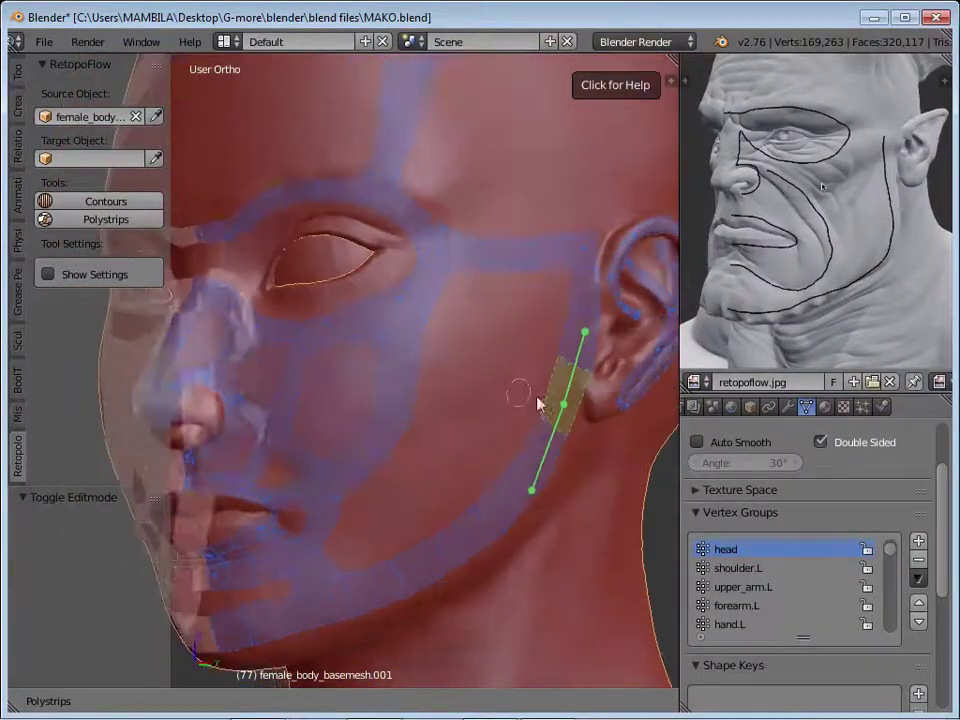
mouse_move(538, 404)
middle_down()
mouse_move(424, 392)
mouse_move(476, 510)
mouse_move(484, 414)
mouse_move(505, 407)
mouse_move(452, 428)
mouse_move(450, 308)
middle_up()
scroll(453, 393, up, 1)
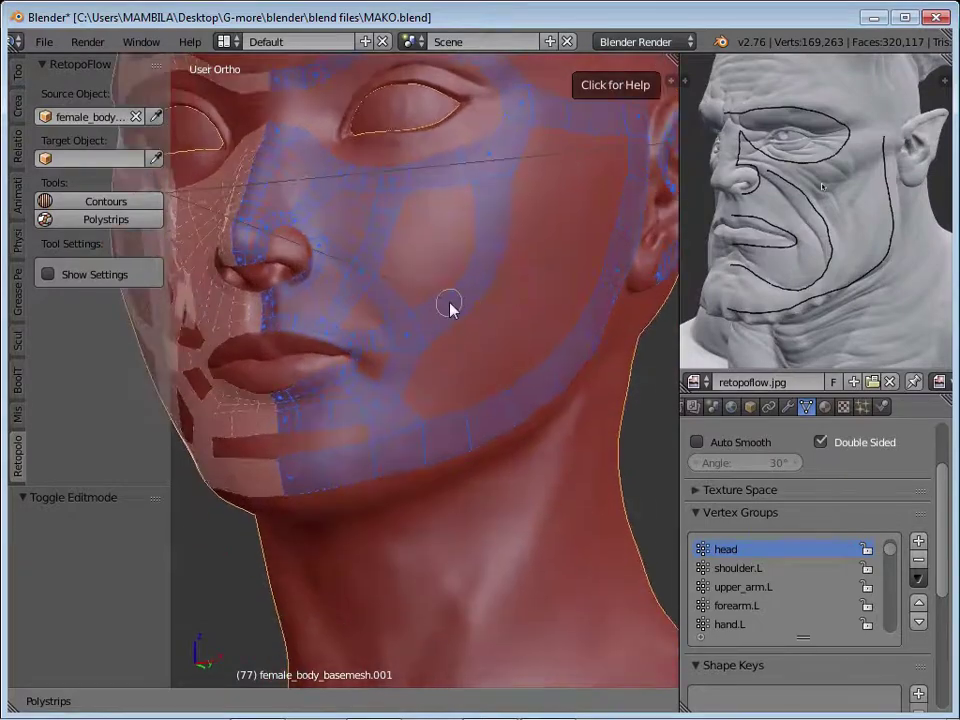
middle_drag(480, 357, 467, 288)
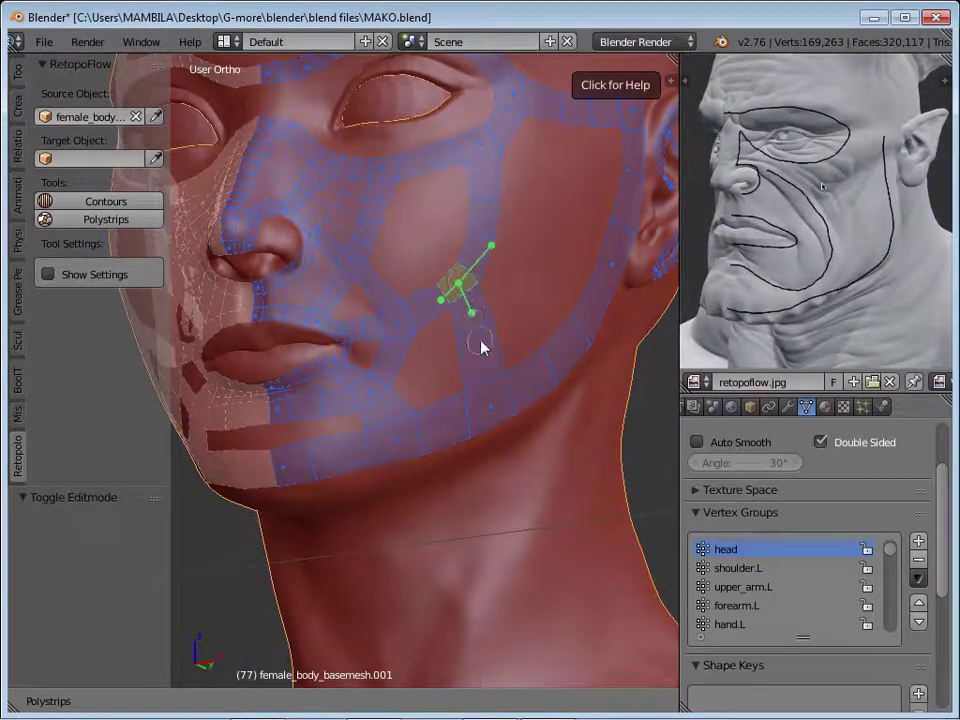
mouse_move(483, 388)
middle_down()
mouse_move(433, 364)
mouse_move(349, 360)
mouse_move(501, 358)
mouse_move(366, 340)
middle_up()
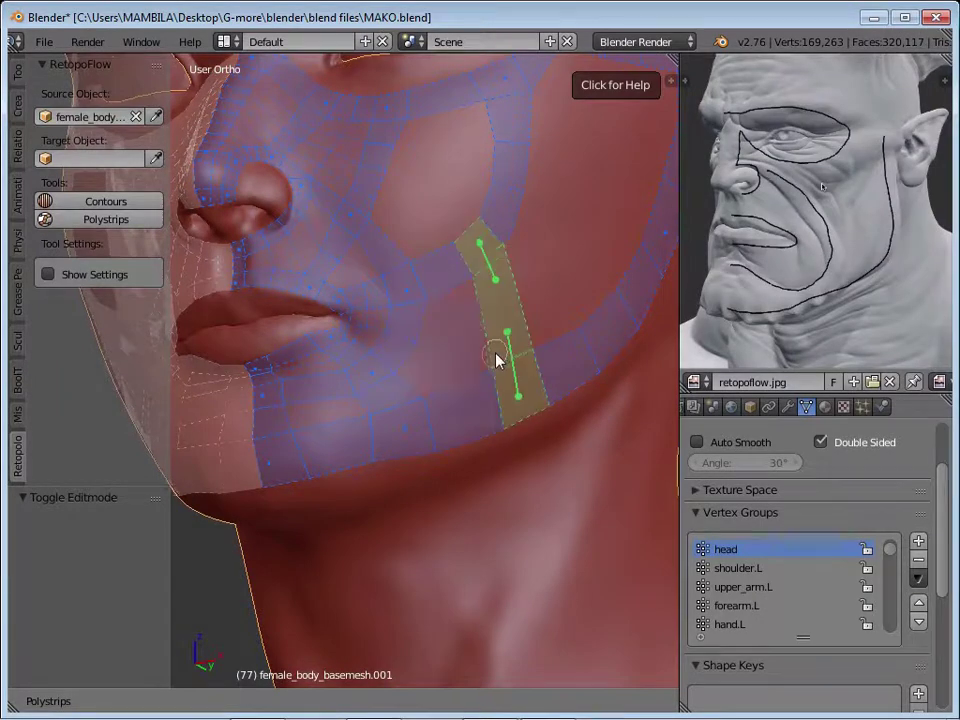
mouse_move(497, 360)
middle_down()
mouse_move(409, 354)
mouse_move(523, 356)
mouse_move(407, 396)
mouse_move(418, 412)
middle_up()
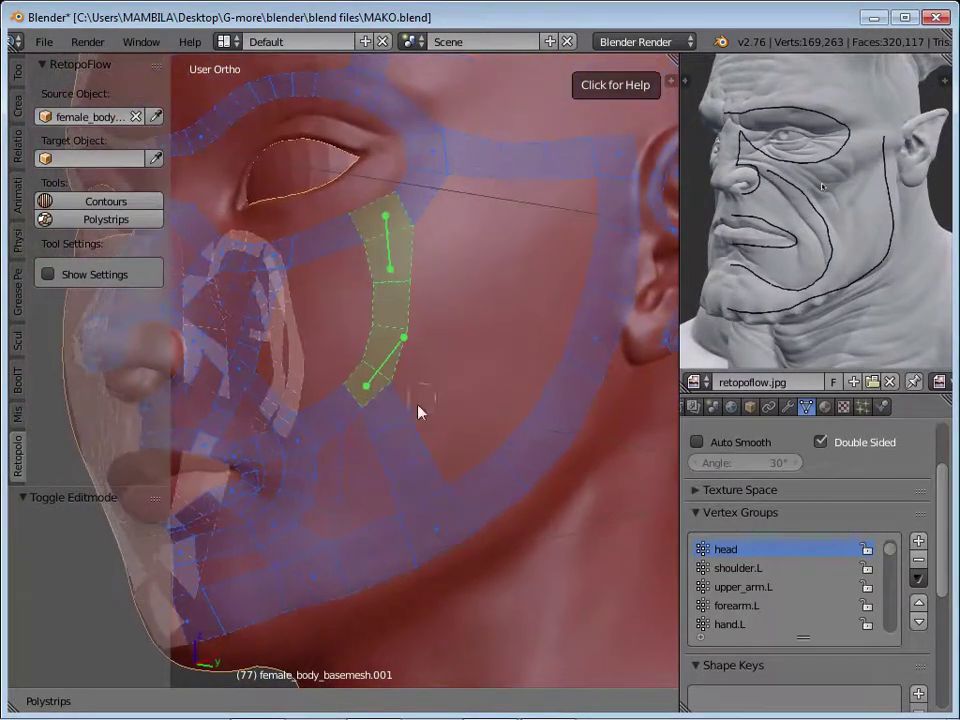
right_click(485, 309)
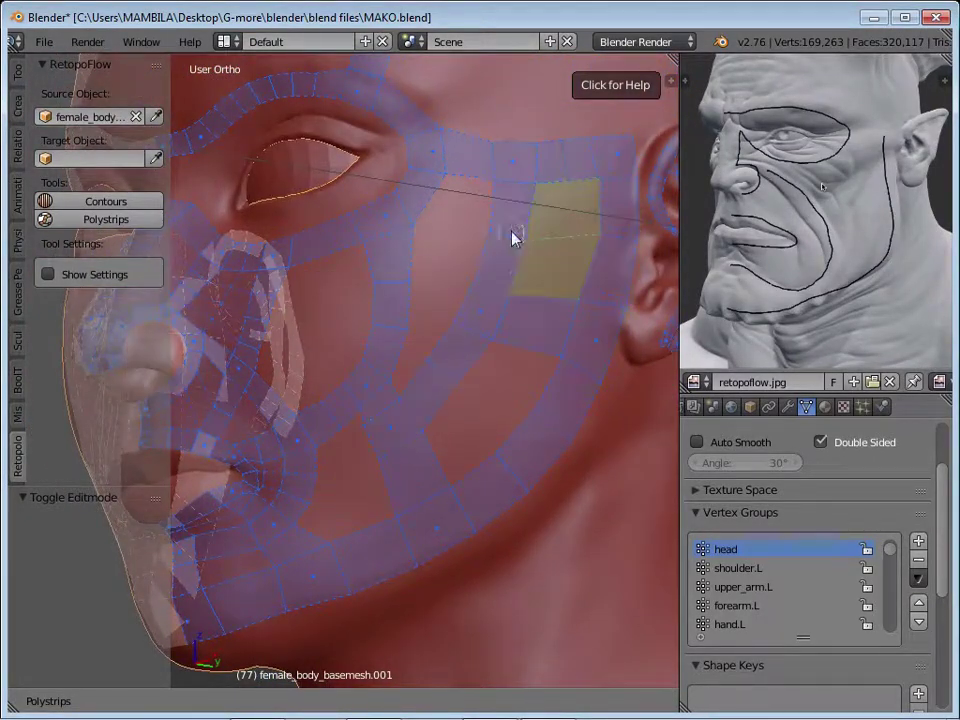
Bring the mouth, chin and cheek below the mouth corner into view
mouse_move(511, 237)
middle_down()
mouse_move(495, 343)
mouse_move(499, 204)
mouse_move(463, 388)
mouse_move(476, 444)
mouse_move(392, 411)
middle_up()
scroll(531, 383, up, 3)
scroll(456, 450, down, 4)
scroll(436, 449, down, 3)
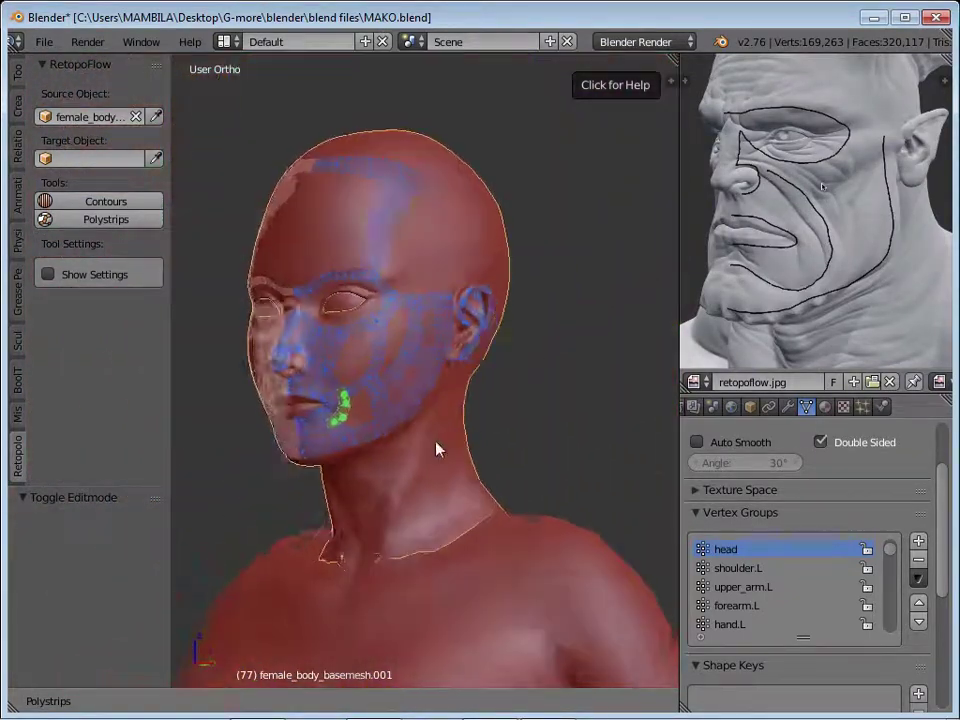
scroll(392, 283, up, 3)
scroll(428, 414, up, 5)
mouse_move(460, 360)
middle_down()
mouse_move(480, 340)
mouse_move(490, 349)
mouse_move(475, 354)
mouse_move(498, 385)
mouse_move(510, 510)
middle_up()
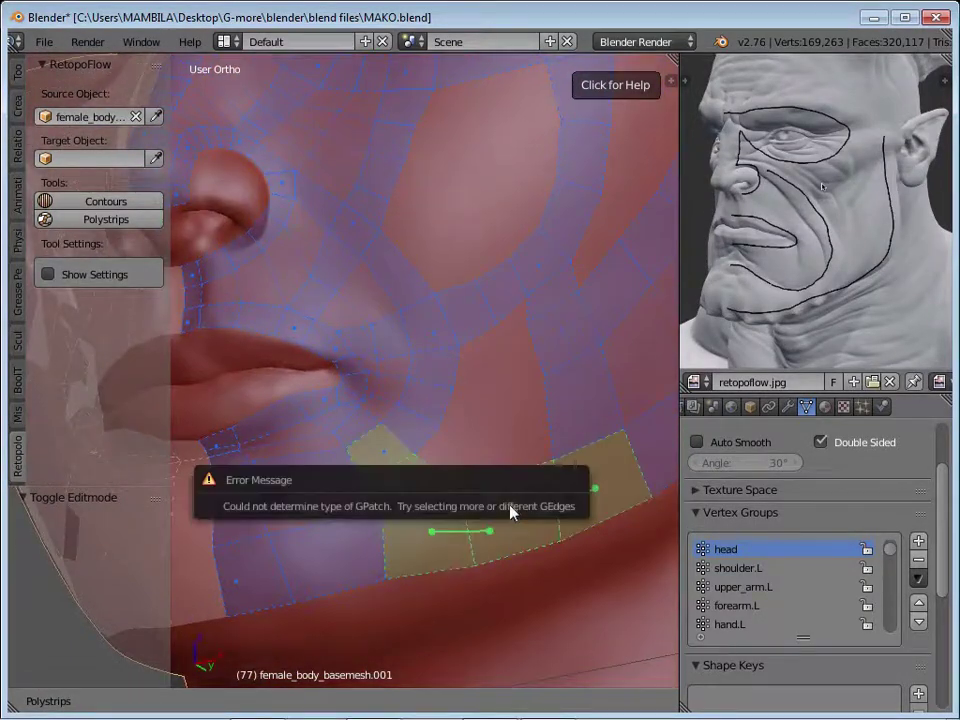
Orbit from the mouth area to a closer view of the eye and cheek strip
scroll(546, 443, down, 3)
scroll(413, 386, up, 4)
scroll(372, 437, up, 3)
mouse_move(372, 437)
middle_down()
mouse_move(375, 461)
mouse_move(403, 433)
mouse_move(321, 411)
mouse_move(415, 420)
mouse_move(427, 357)
mouse_move(296, 493)
mouse_move(349, 403)
mouse_move(563, 318)
mouse_move(484, 347)
mouse_move(514, 321)
mouse_move(446, 429)
mouse_move(424, 424)
mouse_move(482, 432)
mouse_move(484, 381)
mouse_move(452, 381)
mouse_move(519, 234)
mouse_move(476, 420)
mouse_move(435, 407)
mouse_move(388, 371)
mouse_move(395, 383)
mouse_move(374, 441)
middle_up()
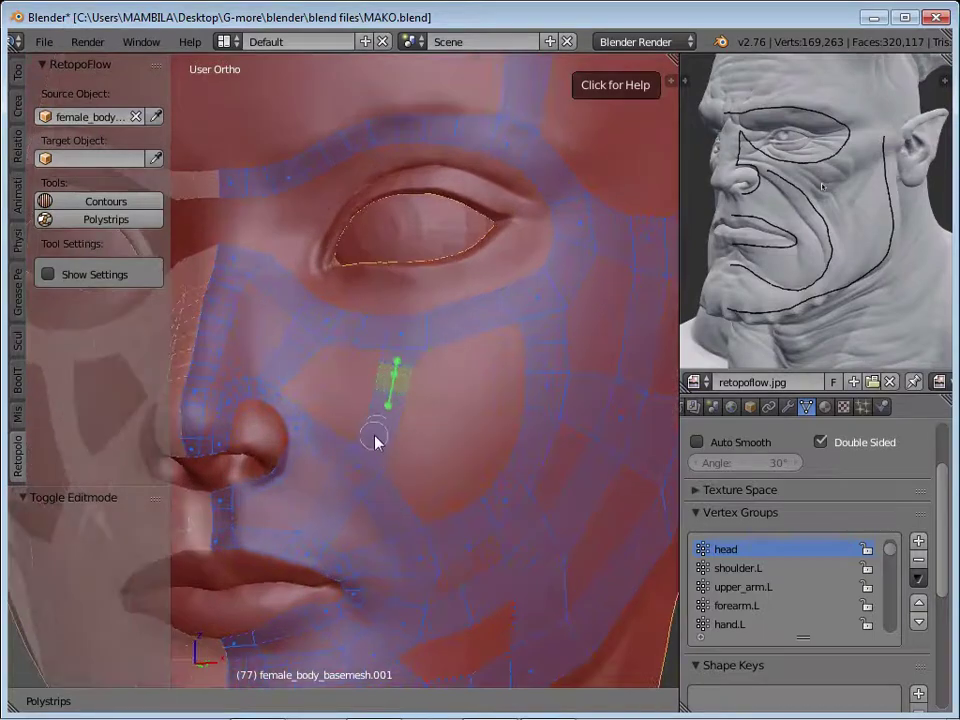
mouse_move(336, 400)
middle_down()
mouse_move(482, 465)
mouse_move(454, 422)
mouse_move(366, 454)
mouse_move(348, 415)
mouse_move(315, 456)
mouse_move(274, 349)
mouse_move(334, 495)
mouse_move(412, 455)
middle_up()
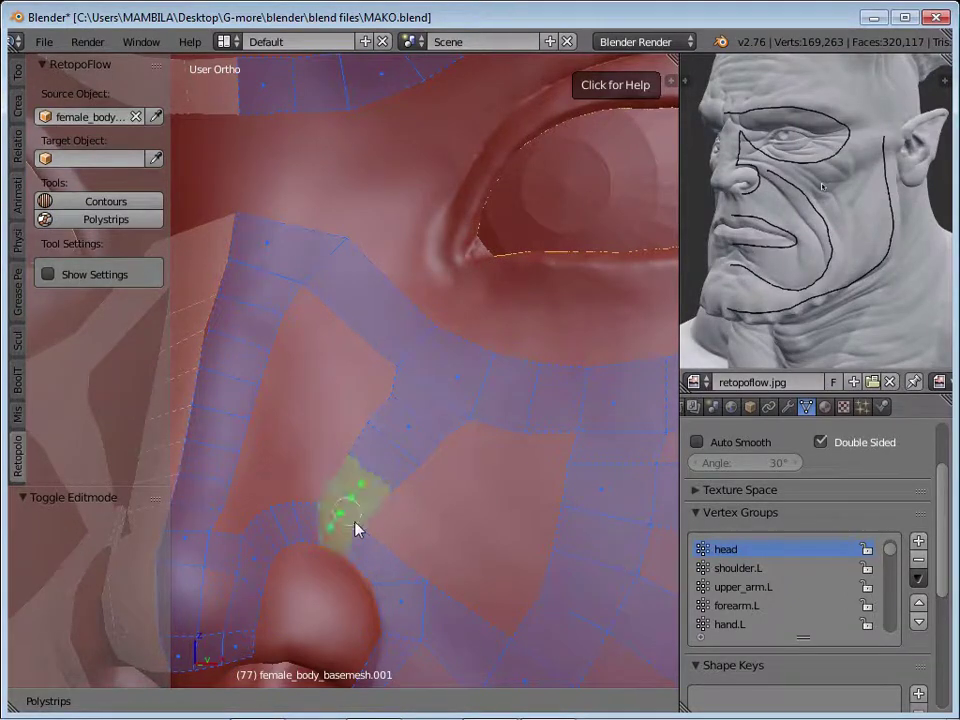
middle_drag(445, 578, 391, 455)
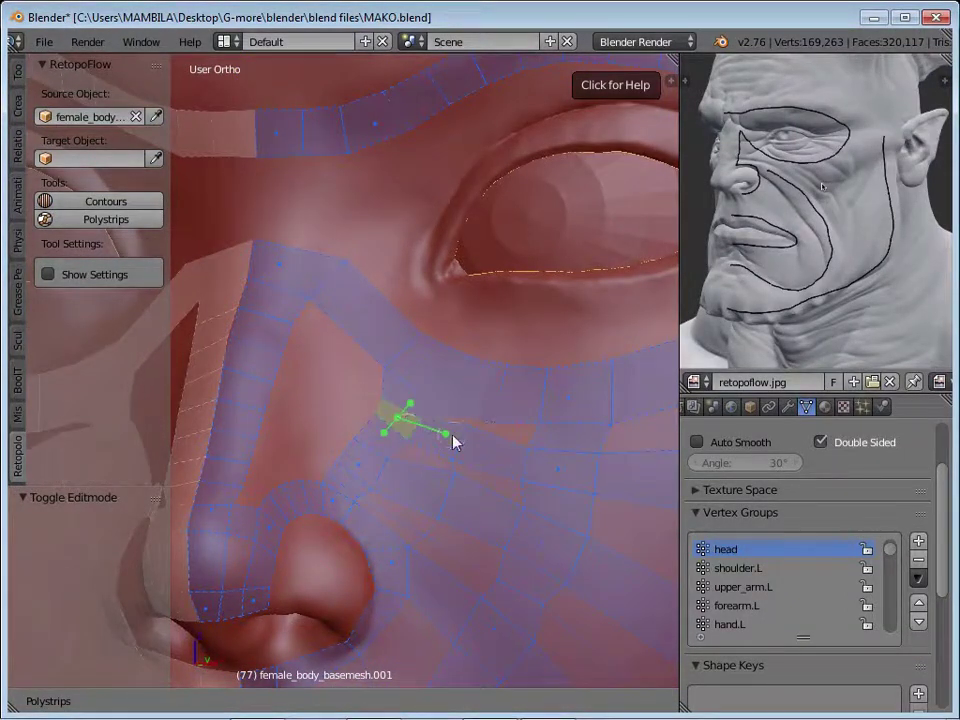
Orbit and zoom around the nose, cheek, mouth and chin strips
mouse_move(490, 458)
middle_down()
mouse_move(328, 452)
mouse_move(349, 392)
mouse_move(446, 510)
mouse_move(449, 471)
mouse_move(416, 480)
mouse_move(454, 542)
middle_up()
mouse_move(465, 461)
middle_down()
mouse_move(354, 557)
mouse_move(450, 465)
middle_up()
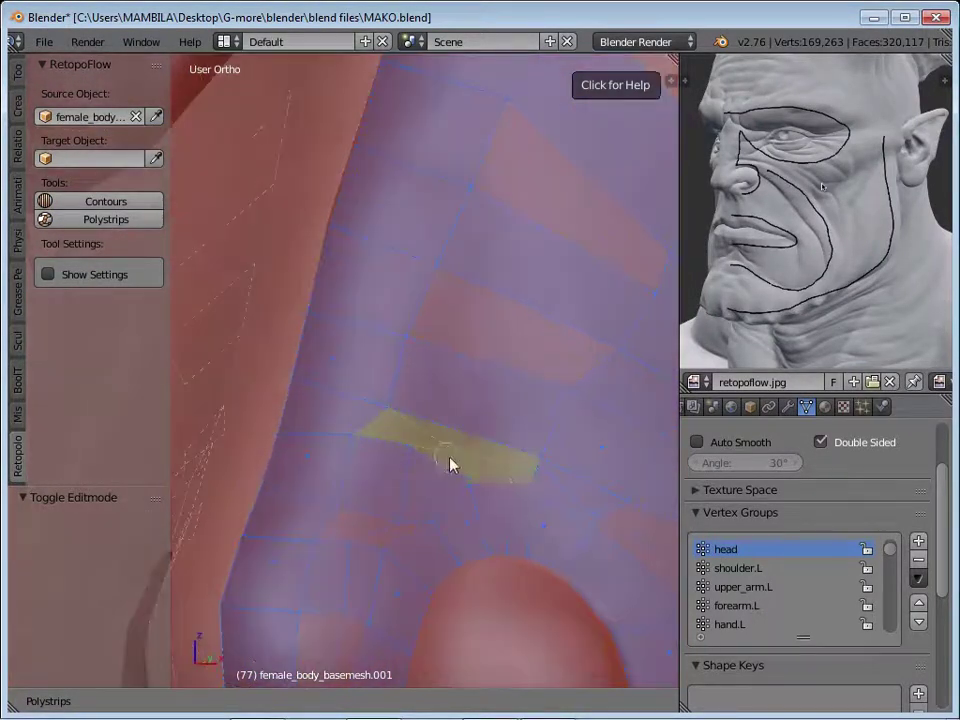
scroll(450, 465, down, 3)
middle_drag(414, 510, 476, 568)
scroll(450, 579, up, 3)
scroll(409, 471, up, 2)
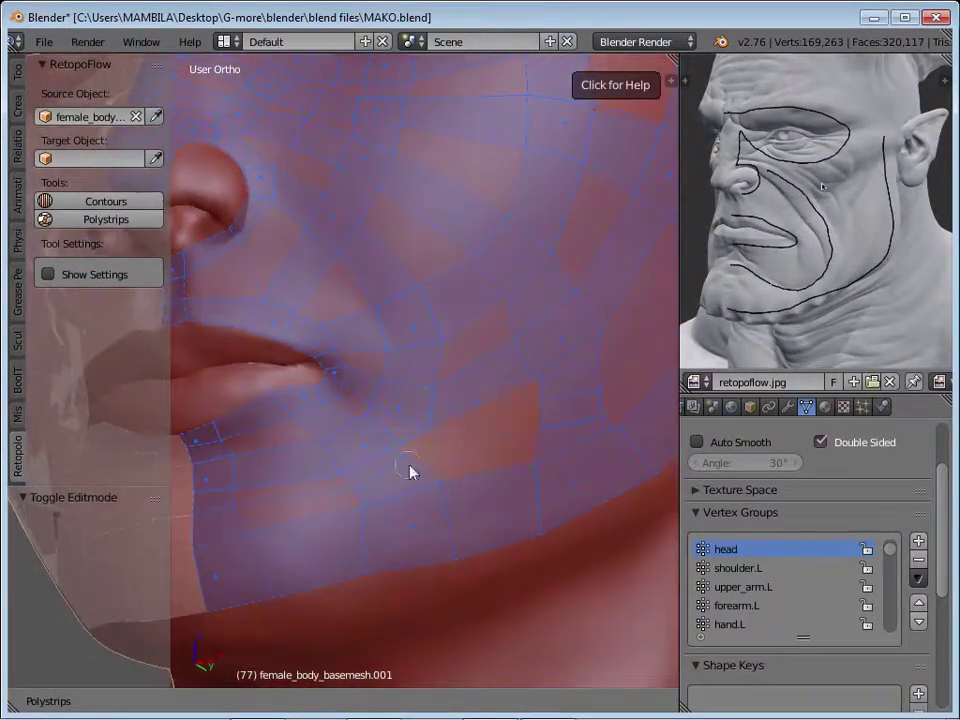
mouse_move(410, 472)
middle_down()
mouse_move(456, 471)
mouse_move(523, 450)
mouse_move(485, 513)
mouse_move(523, 534)
mouse_move(364, 514)
mouse_move(482, 544)
mouse_move(515, 503)
mouse_move(489, 514)
mouse_move(521, 369)
mouse_move(501, 493)
mouse_move(560, 524)
mouse_move(444, 503)
mouse_move(419, 560)
mouse_move(516, 454)
mouse_move(418, 429)
mouse_move(510, 546)
mouse_move(460, 333)
mouse_move(489, 504)
mouse_move(484, 446)
mouse_move(453, 446)
middle_up()
scroll(521, 369, down, 3)
scroll(444, 503, up, 3)
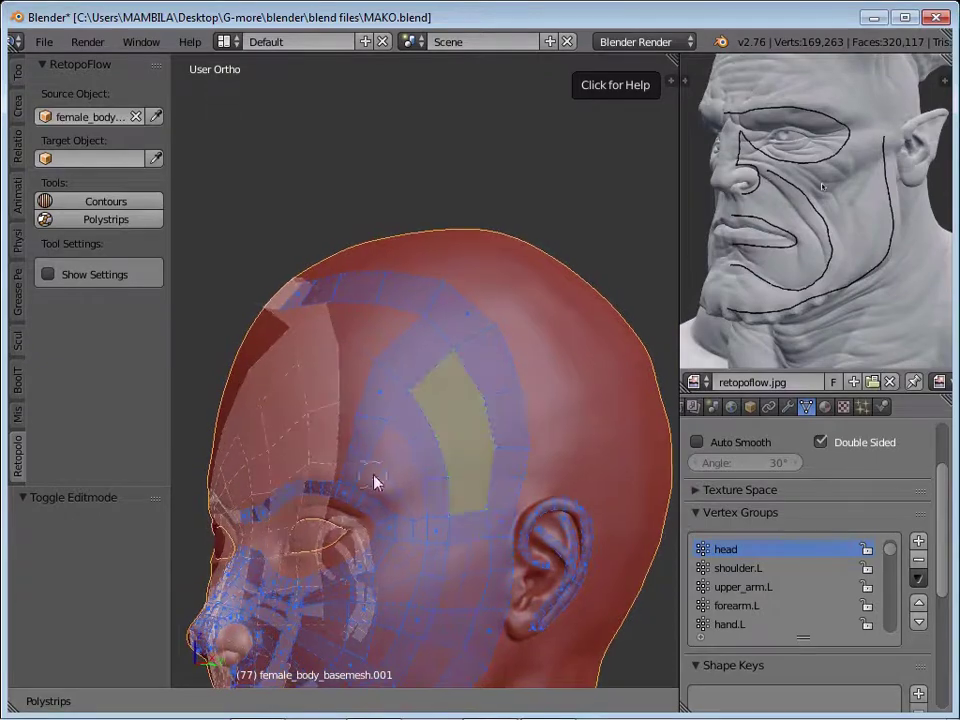
Draw a new Polystrips strip across the forehead
mouse_move(373, 483)
middle_down()
mouse_move(257, 465)
mouse_move(444, 523)
mouse_move(375, 321)
mouse_move(424, 264)
middle_up()
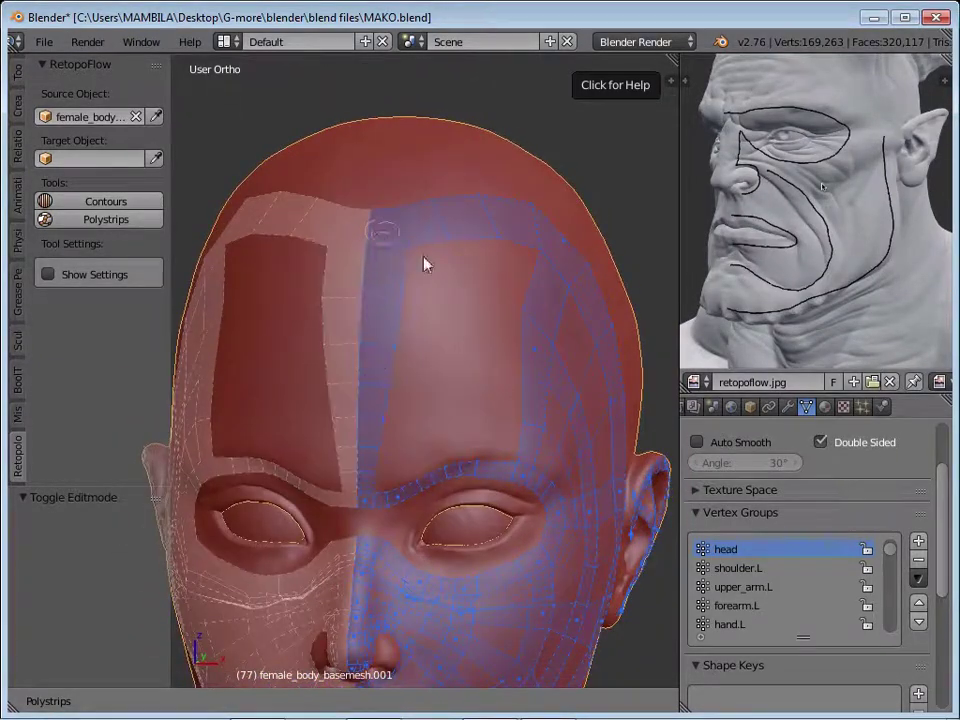
drag(377, 320, 519, 306)
mouse_move(519, 306)
middle_down()
mouse_move(388, 281)
mouse_move(422, 221)
mouse_move(417, 356)
mouse_move(405, 386)
mouse_move(429, 381)
mouse_move(469, 334)
mouse_move(450, 382)
mouse_move(399, 270)
mouse_move(450, 422)
mouse_move(450, 392)
mouse_move(476, 440)
mouse_move(512, 319)
mouse_move(521, 538)
mouse_move(417, 412)
mouse_move(572, 454)
mouse_move(542, 476)
middle_up()
scroll(450, 382, down, 3)
Draw strips below the eye and along the cheek
drag(542, 476, 461, 467)
mouse_move(461, 467)
middle_down()
mouse_move(527, 485)
mouse_move(559, 356)
mouse_move(553, 439)
middle_up()
drag(553, 439, 516, 527)
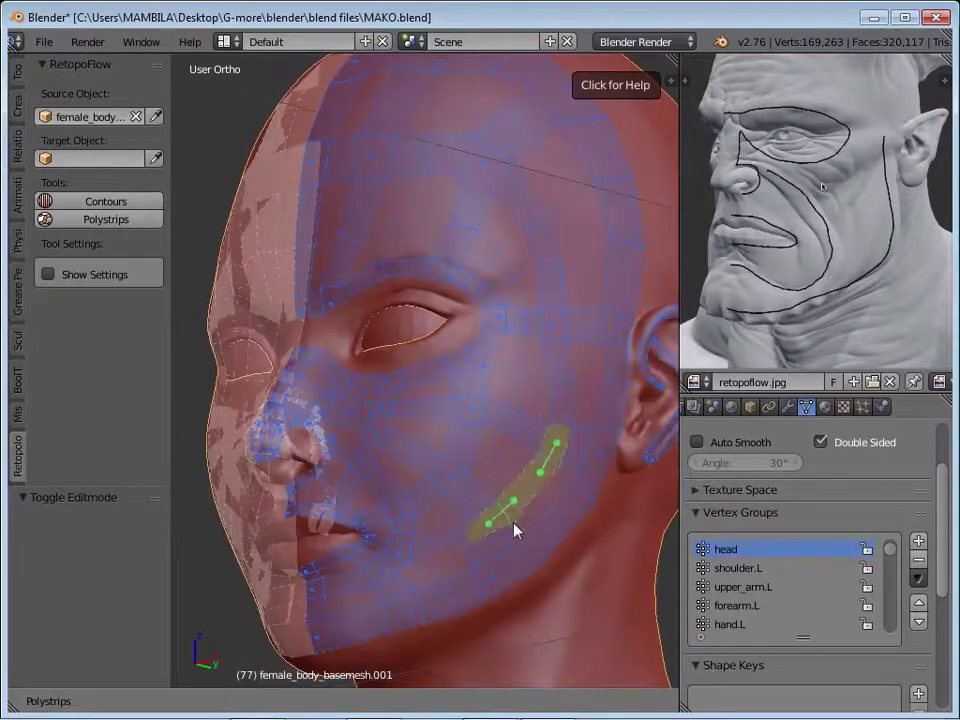
mouse_move(516, 527)
middle_down()
mouse_move(536, 373)
mouse_move(577, 396)
middle_up()
Start a small strip just below the lip corner
scroll(501, 480, up, 3)
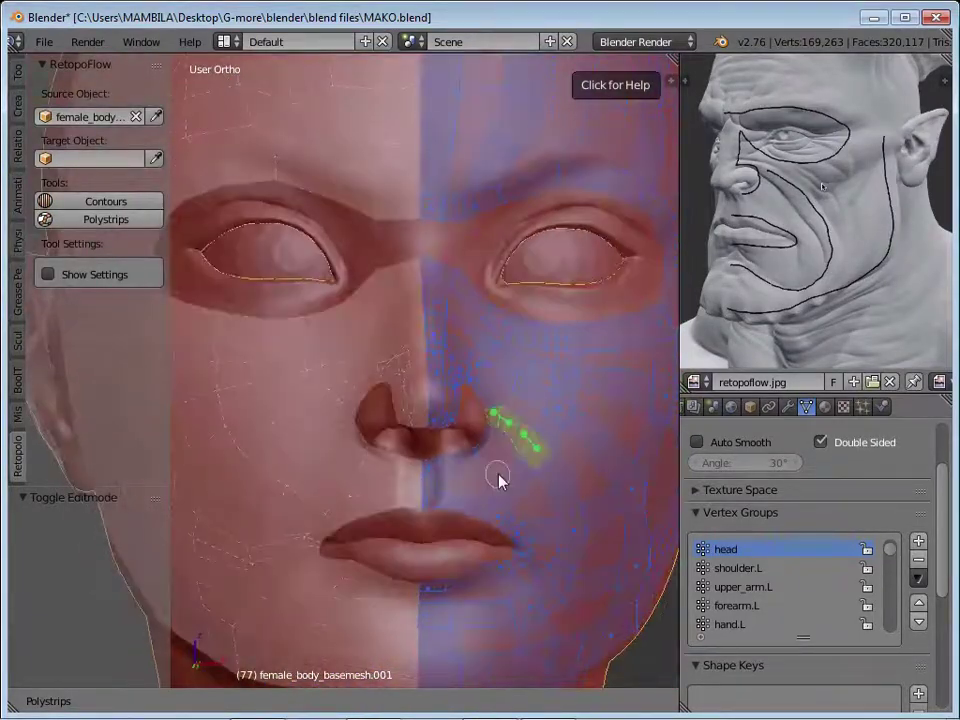
scroll(516, 463, down, 3)
scroll(432, 407, up, 5)
scroll(432, 407, down, 5)
scroll(503, 416, up, 5)
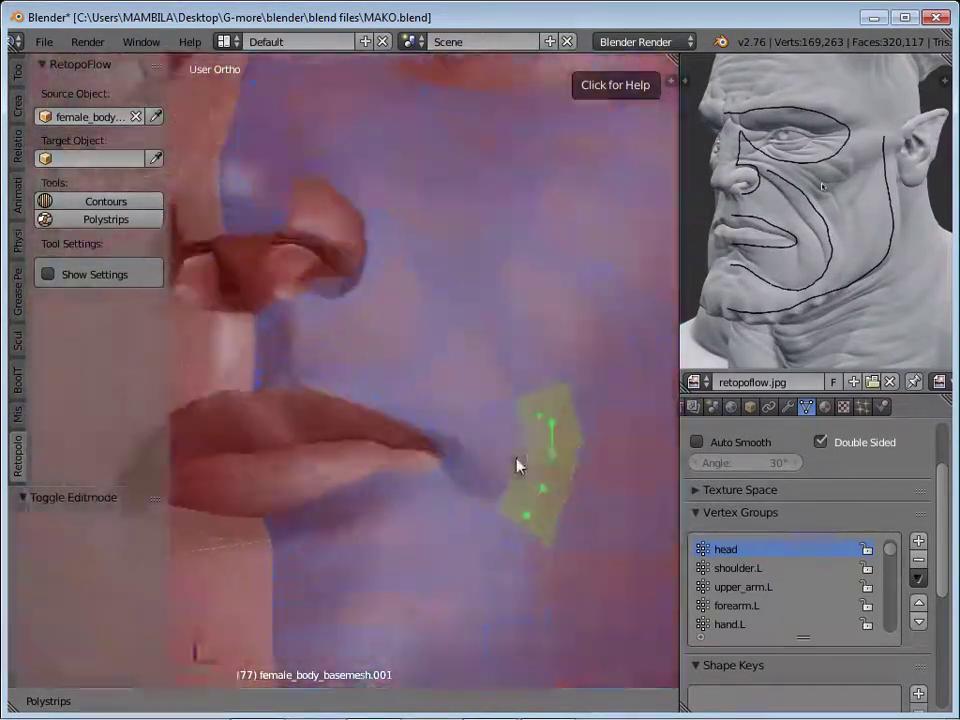
mouse_move(519, 463)
middle_down()
mouse_move(450, 482)
mouse_move(465, 497)
middle_up()
scroll(450, 482, down, 5)
scroll(320, 430, up, 3)
click(320, 430)
Inspect the lip corner from side angles, ending on a side view of the ear
scroll(435, 422, down, 3)
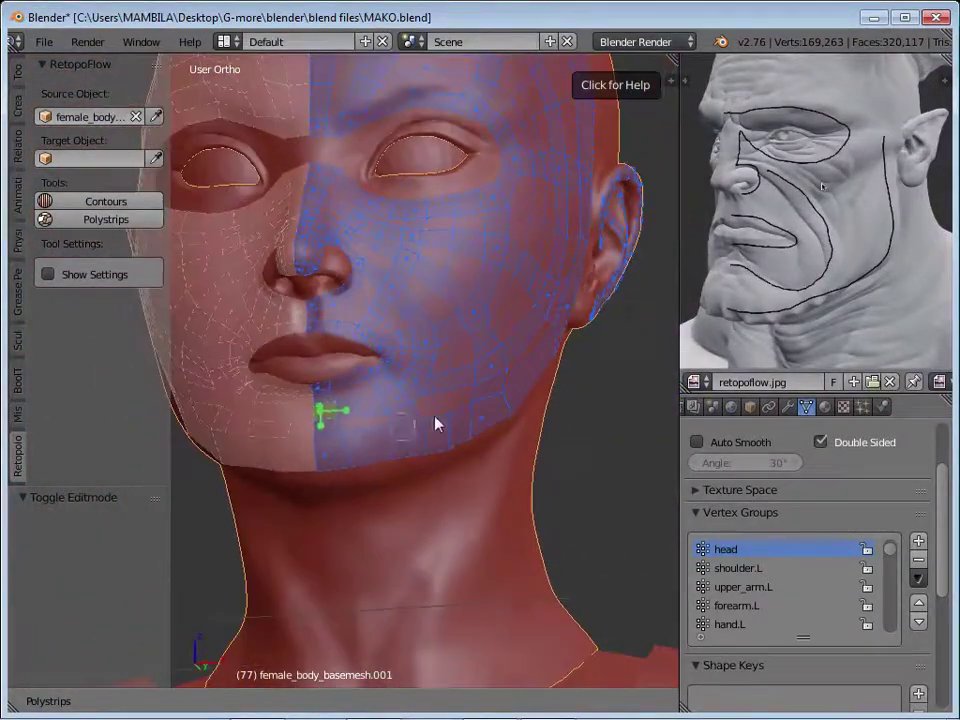
middle_drag(435, 422, 272, 461)
scroll(429, 364, up, 2)
scroll(355, 368, up, 3)
middle_drag(355, 368, 381, 370)
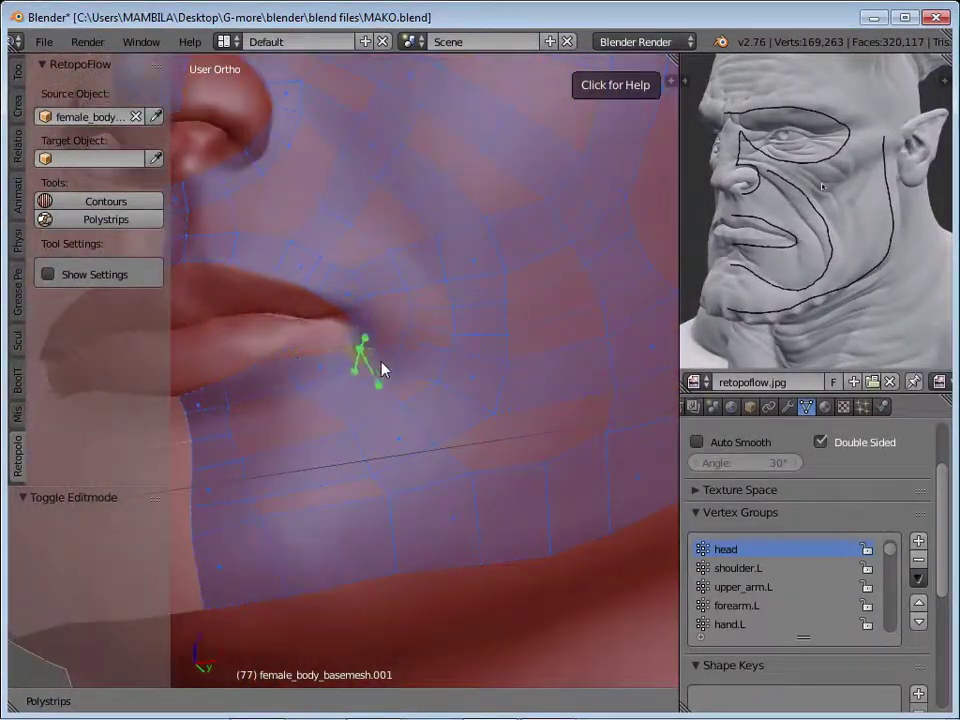
scroll(394, 377, down, 2)
scroll(366, 394, down, 3)
scroll(467, 407, up, 4)
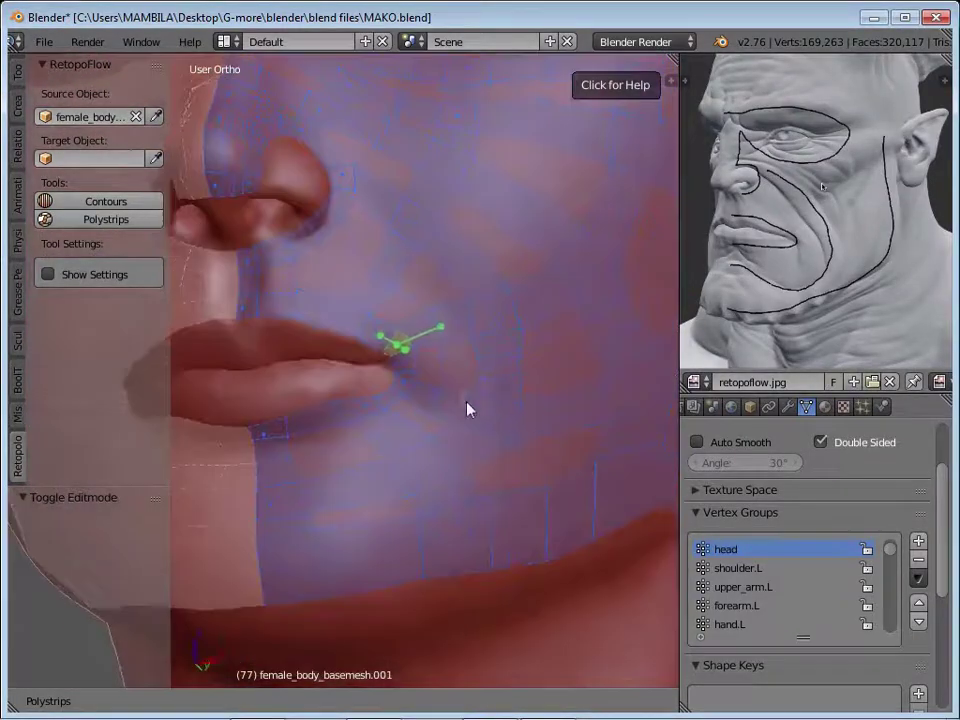
mouse_move(467, 407)
middle_down()
mouse_move(448, 344)
mouse_move(489, 480)
middle_up()
Enter Edit Mode on the quad mesh and orbit to a three-quarter view of the head
key(Tab)
scroll(489, 480, up, 2)
click(99, 196)
scroll(394, 381, up, 3)
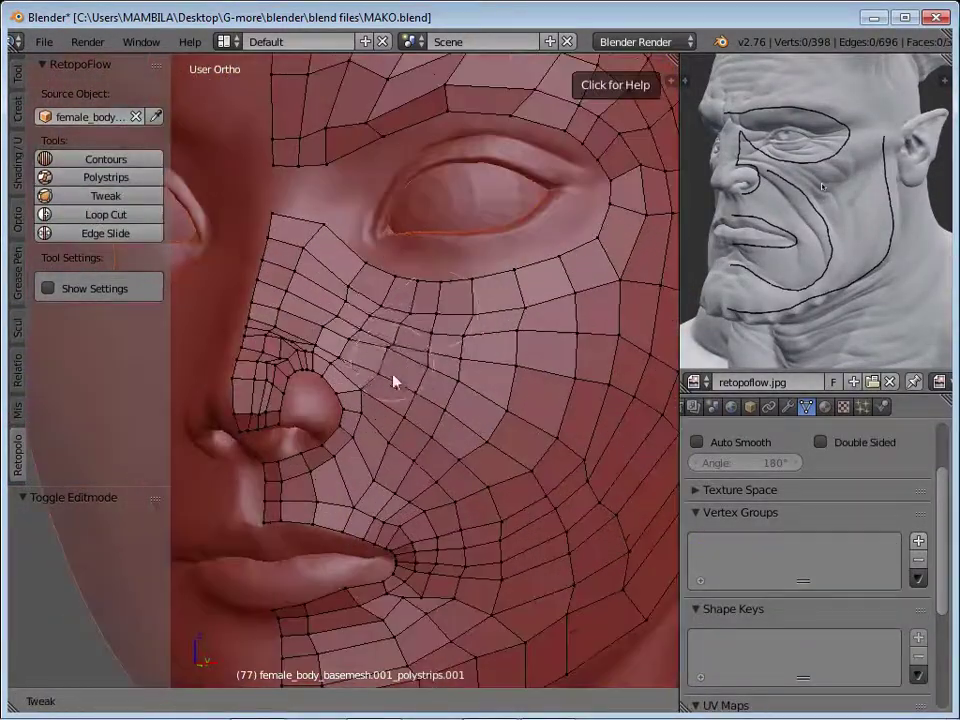
middle_drag(557, 346, 463, 504)
scroll(544, 450, down, 1)
scroll(553, 458, down, 3)
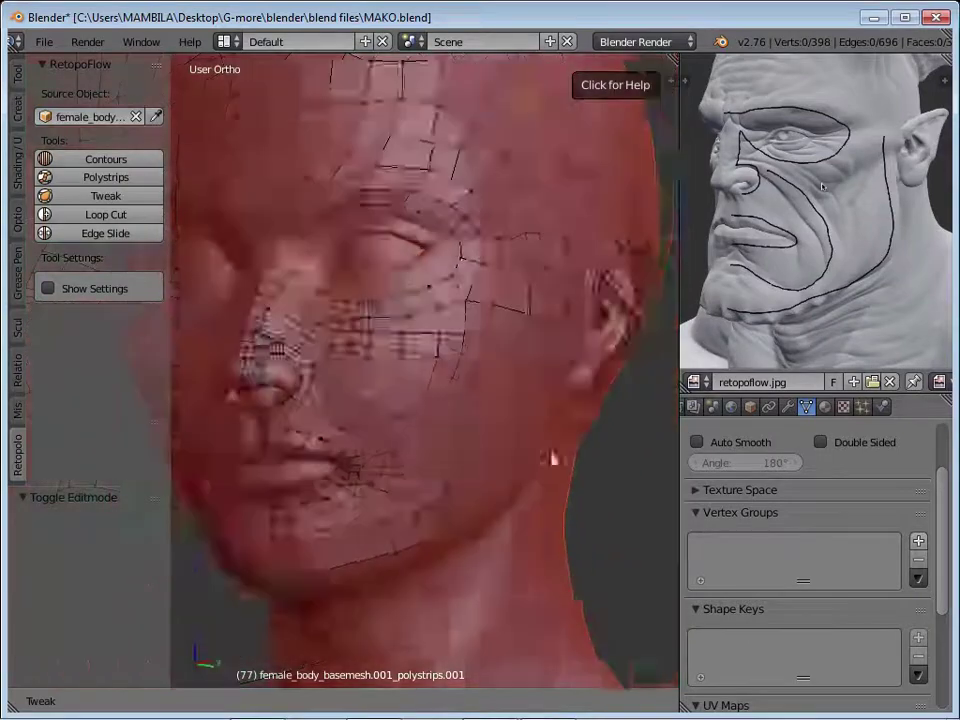
mouse_move(553, 458)
middle_down()
mouse_move(471, 438)
mouse_move(505, 424)
middle_up()
key(Escape)
Delete the mesh's outer edge loop and nudge a single face vertex
scroll(476, 447, up, 4)
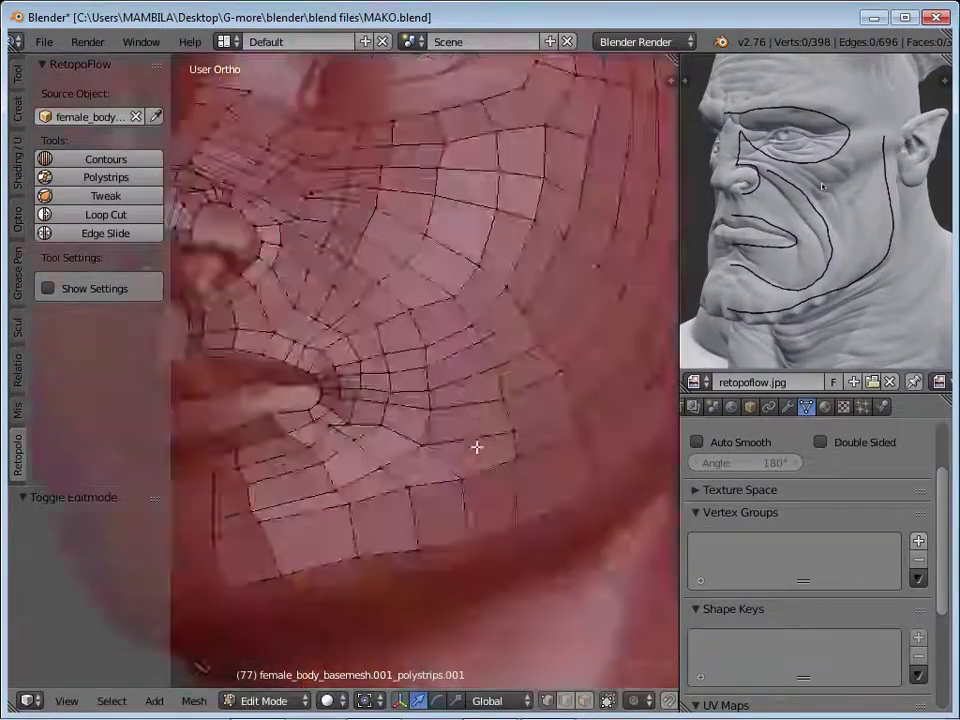
scroll(476, 447, down, 4)
key(x)
click(460, 692)
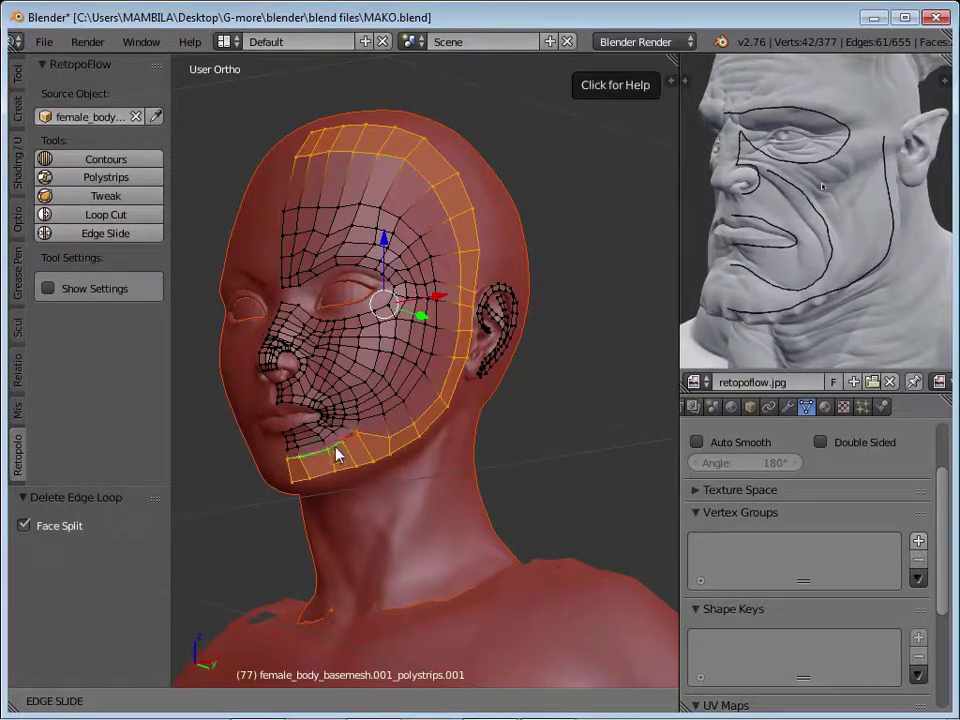
scroll(337, 455, up, 3)
scroll(377, 443, up, 2)
right_click(386, 458)
key(g)
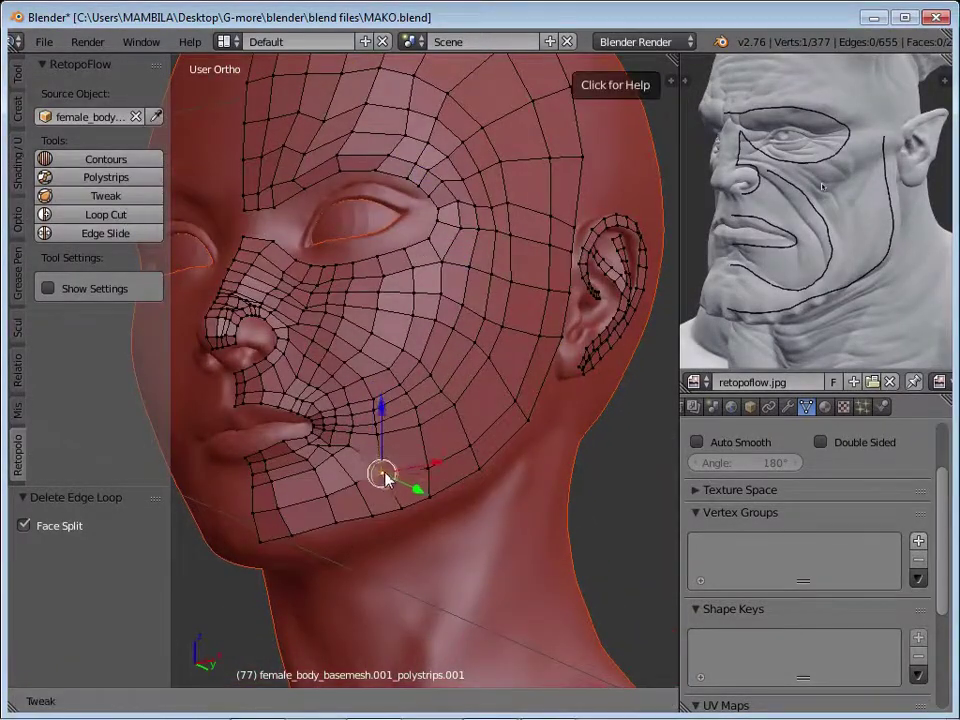
key(Escape)
scroll(330, 481, up, 4)
Delete the stray edge near the mouth corner
middle_drag(330, 481, 471, 428)
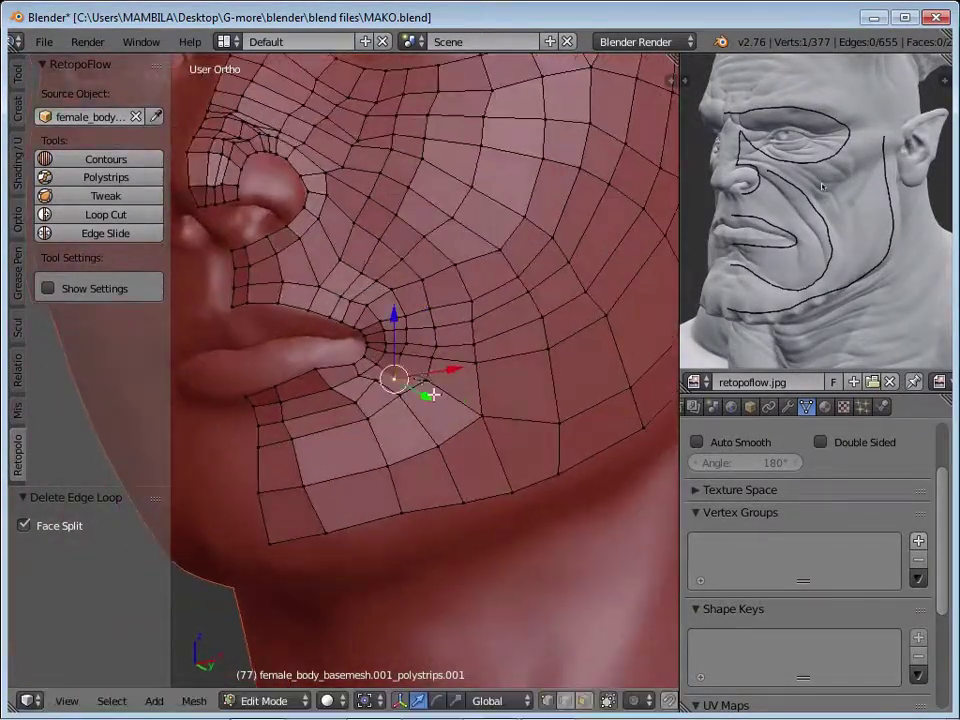
scroll(471, 428, down, 5)
scroll(471, 428, up, 4)
scroll(382, 375, down, 2)
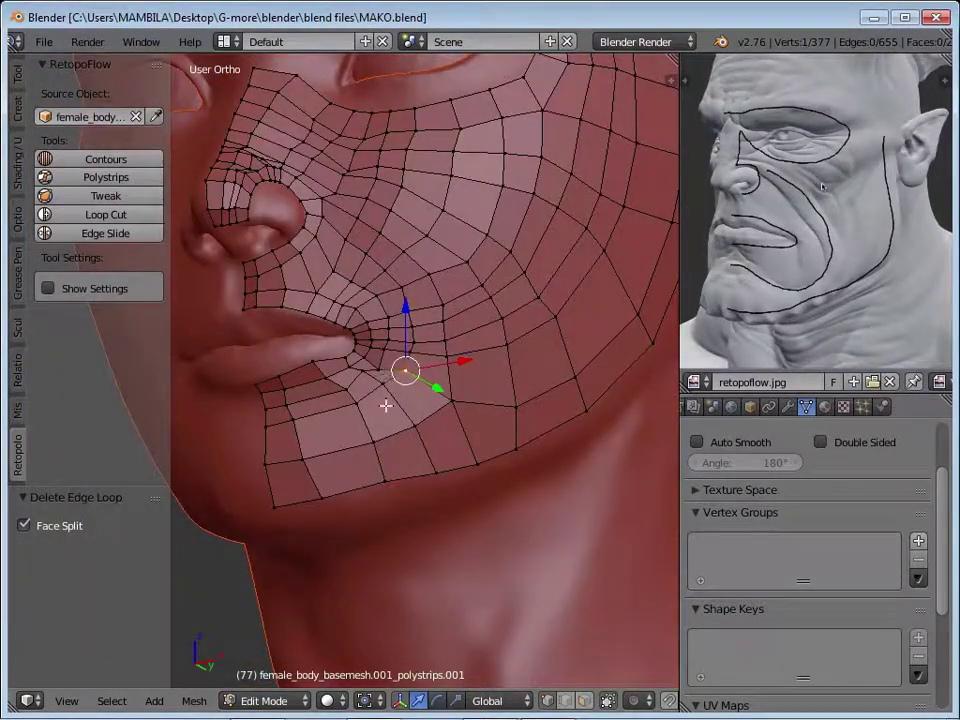
scroll(474, 410, up, 3)
right_click(505, 396)
key(x)
click(490, 407)
scroll(490, 407, down, 2)
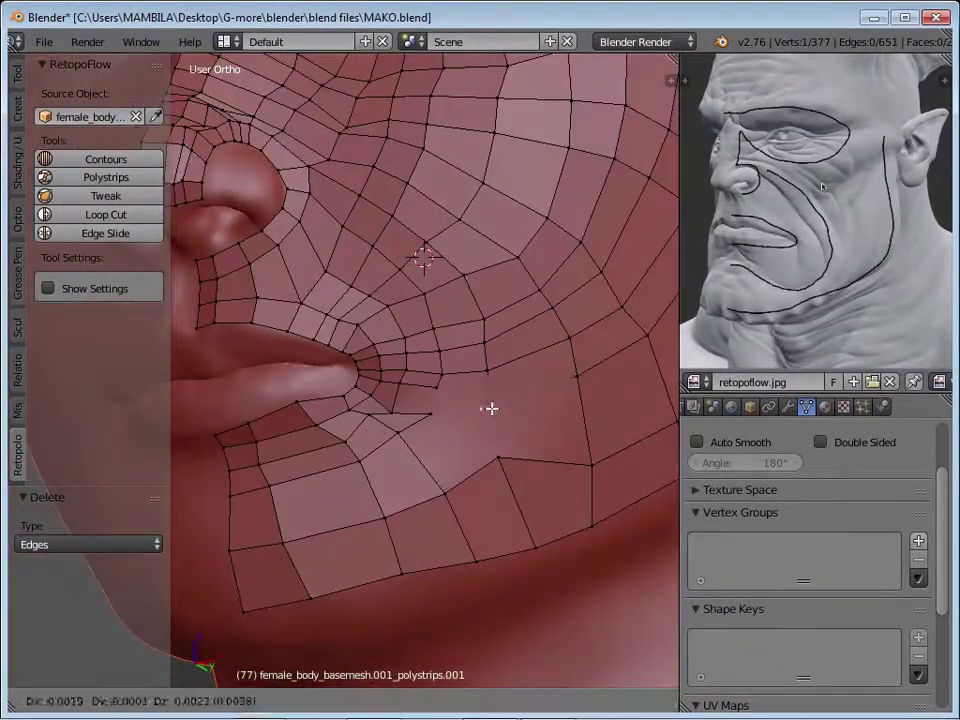
Set the vertex snapping target and reposition a vertex near the mouth corner
click(604, 701)
key(g)
click(510, 476)
key(g)
scroll(497, 381, up, 2)
click(420, 450)
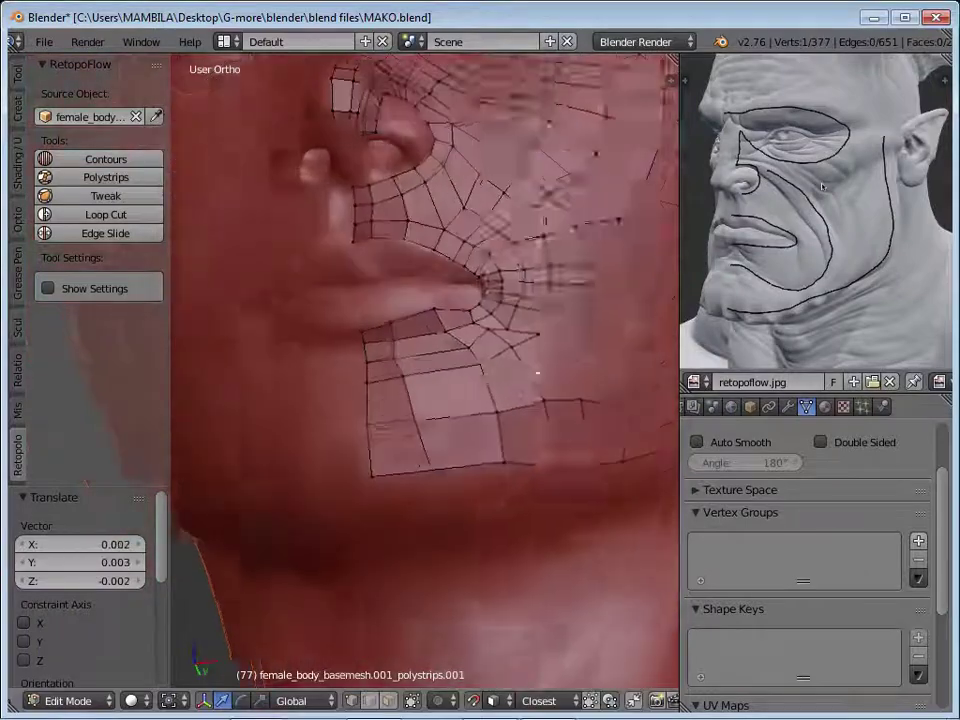
scroll(340, 488, down, 1)
scroll(340, 488, up, 2)
scroll(396, 439, up, 2)
scroll(443, 497, up, 2)
Remove unwanted mouth-corner edges, fill the gap with a new face, and adjust its vertices
shift+right_click(484, 553)
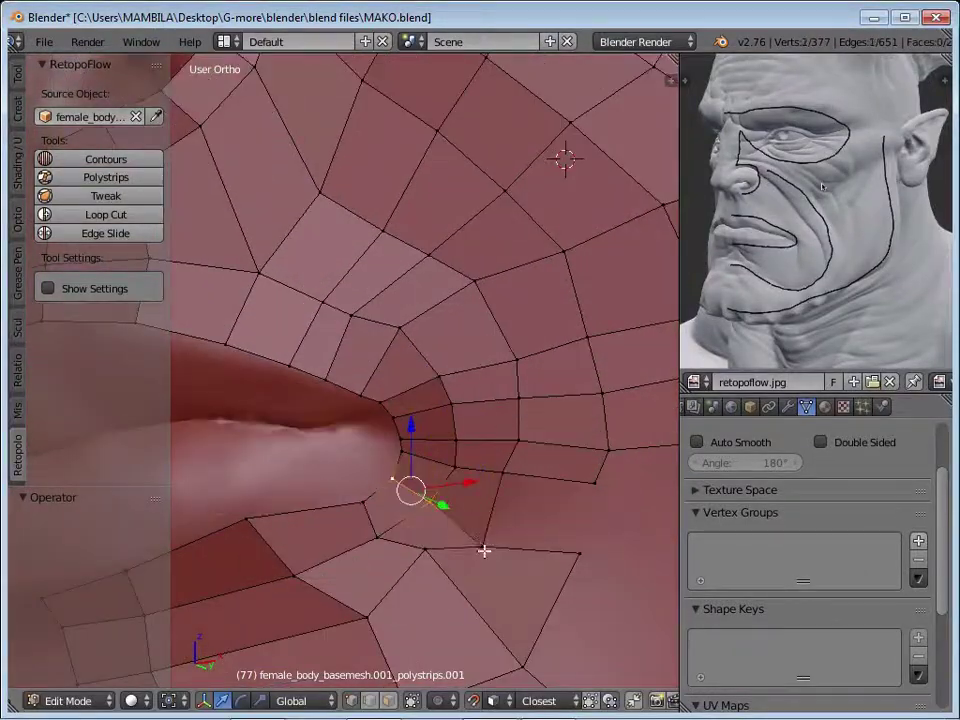
shift+right_click(596, 547)
key(f)
key(z)
key(x)
key(e)
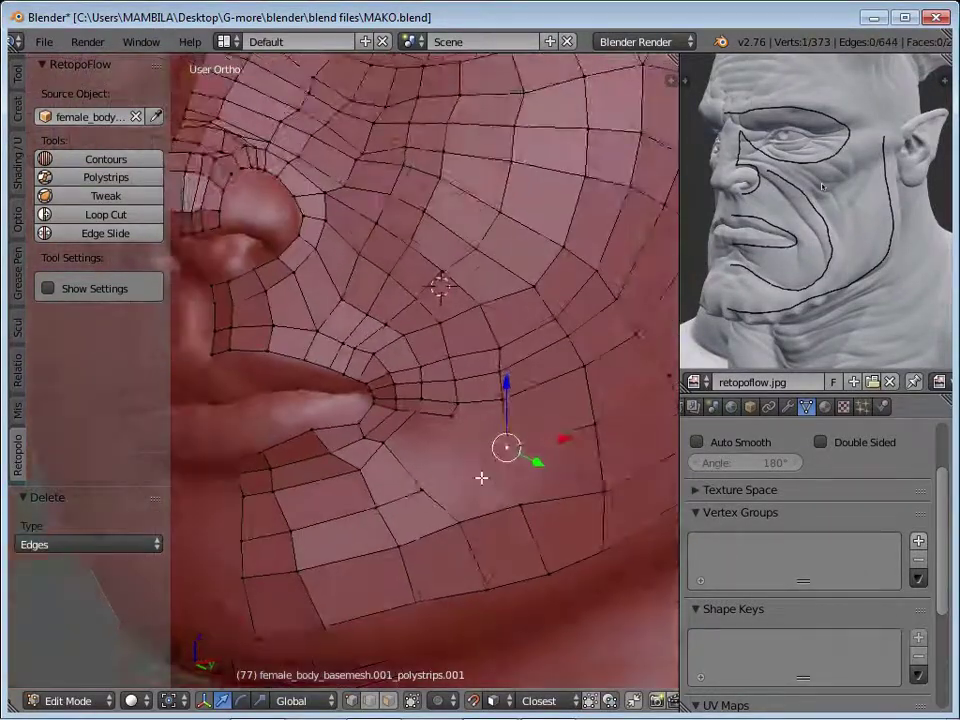
key(f)
key(g)
click(505, 470)
shift+middle_drag(536, 589, 546, 575)
key(g)
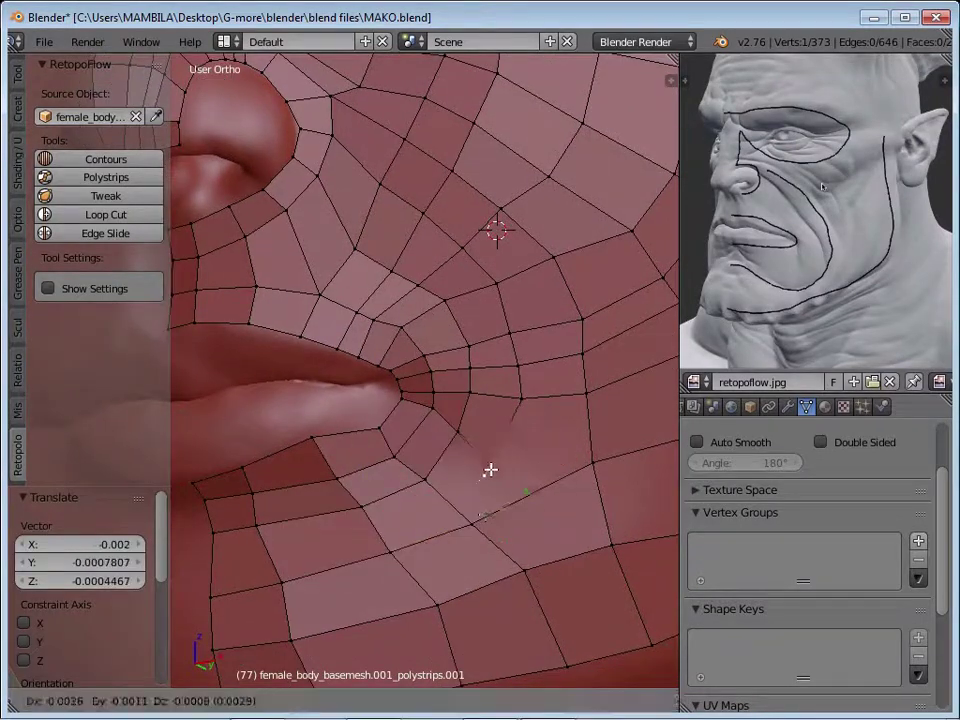
Add an edge loop across the chin faces and pull chin vertices into smoother flow
key(ctrl+r)
click(542, 508)
click(546, 568)
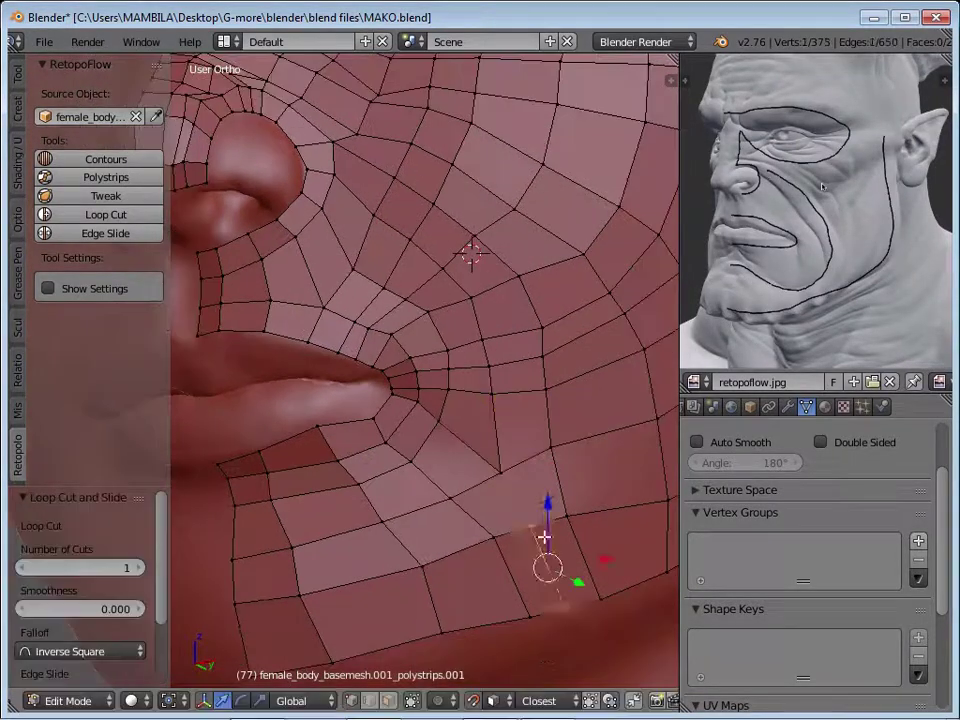
key(g)
click(436, 497)
middle_drag(436, 497, 587, 418)
key(g)
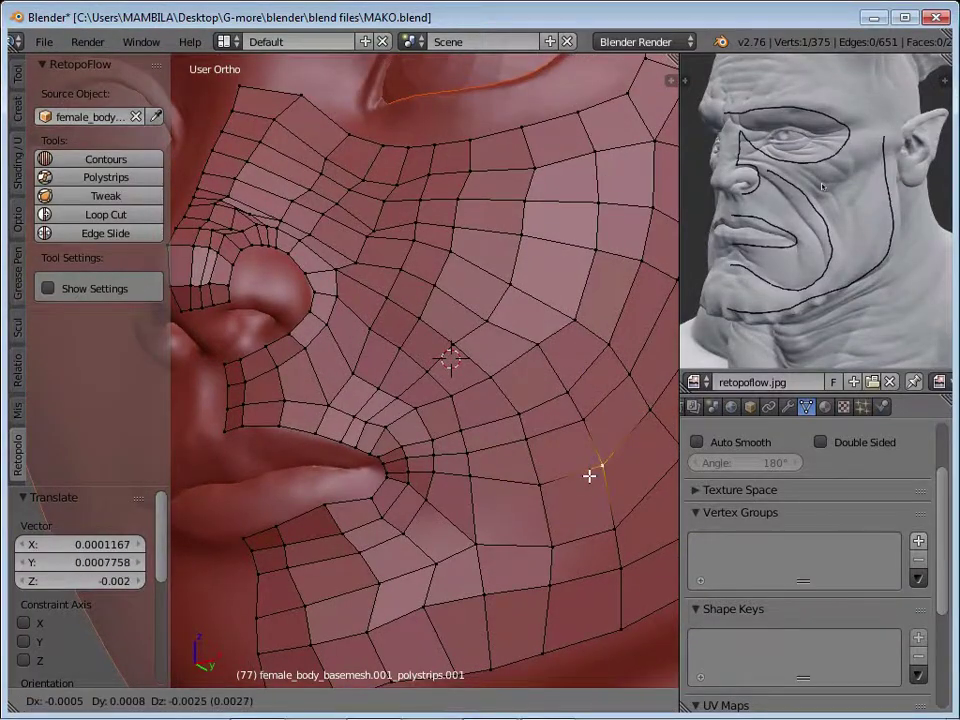
click(589, 476)
mouse_move(589, 476)
middle_down()
mouse_move(461, 433)
mouse_move(343, 435)
mouse_move(450, 448)
middle_up()
drag(383, 500, 340, 518)
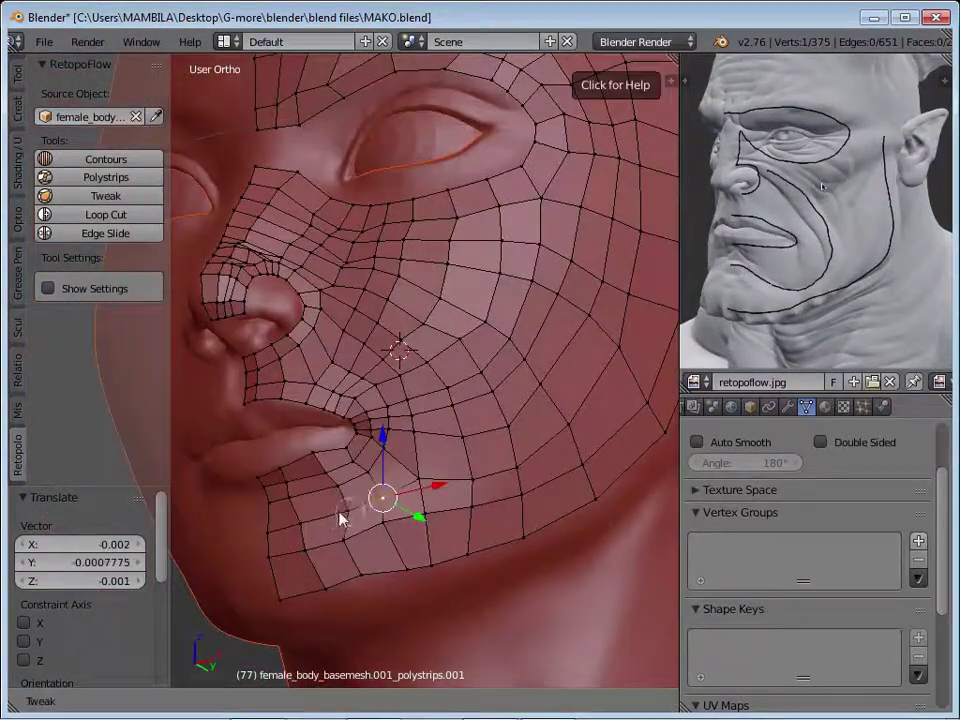
Orbit to frontal and close-up views to inspect the lip and chin mesh
mouse_move(490, 397)
middle_down()
mouse_move(490, 272)
mouse_move(505, 311)
mouse_move(358, 317)
middle_up()
scroll(452, 290, down, 3)
scroll(452, 290, up, 3)
mouse_move(452, 290)
middle_down()
mouse_move(463, 388)
mouse_move(493, 377)
middle_up()
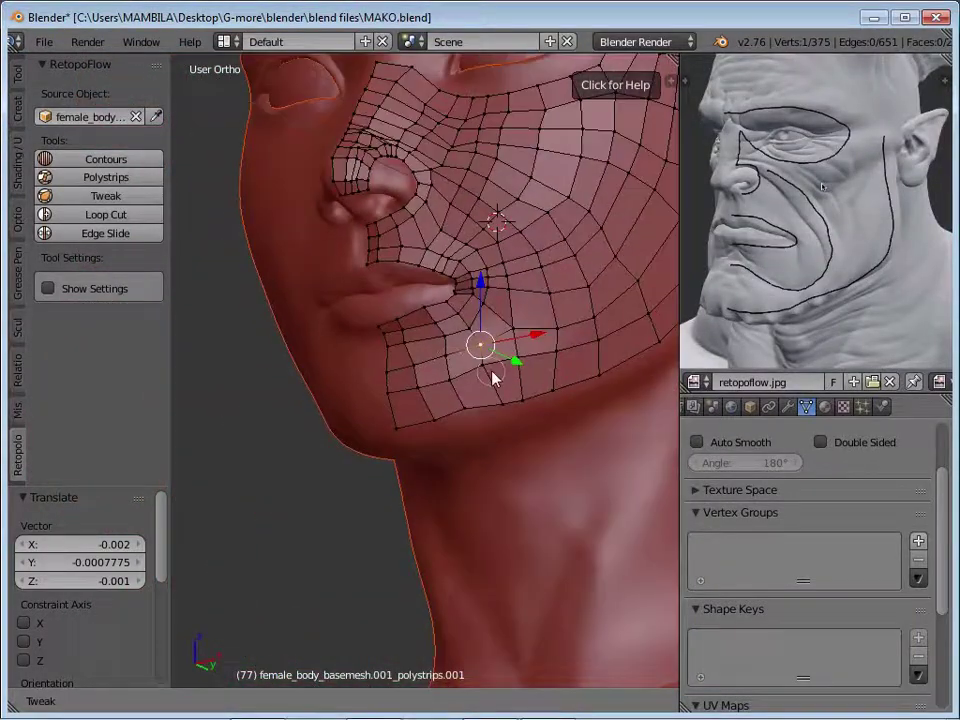
mouse_move(628, 568)
middle_down()
mouse_move(369, 413)
mouse_move(525, 392)
middle_up()
scroll(523, 440, up, 1)
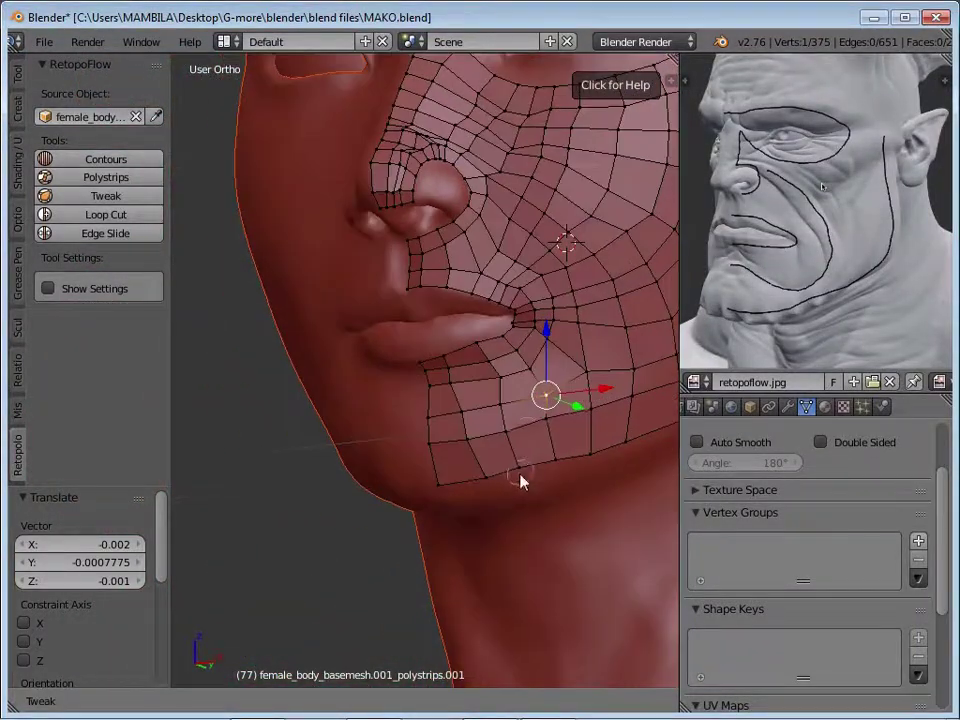
scroll(521, 421, down, 3)
Open the object's display settings, then reselect the retopology mesh and return to Edit Mode
click(750, 406)
key(Tab)
mouse_move(420, 470)
middle_down()
mouse_move(279, 497)
mouse_move(381, 455)
middle_up()
right_click(381, 455)
key(Tab)
scroll(381, 455, up, 2)
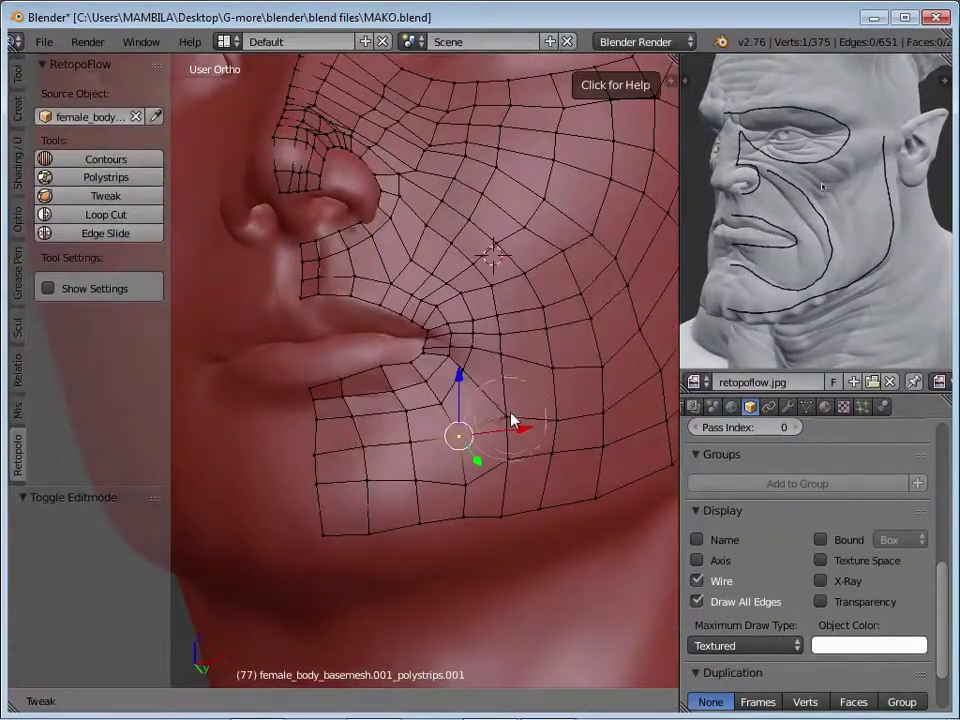
Tick X-Ray and untick Wire and Draw All Edges for the retopology mesh
scroll(461, 386, up, 1)
scroll(414, 375, up, 1)
scroll(465, 369, up, 1)
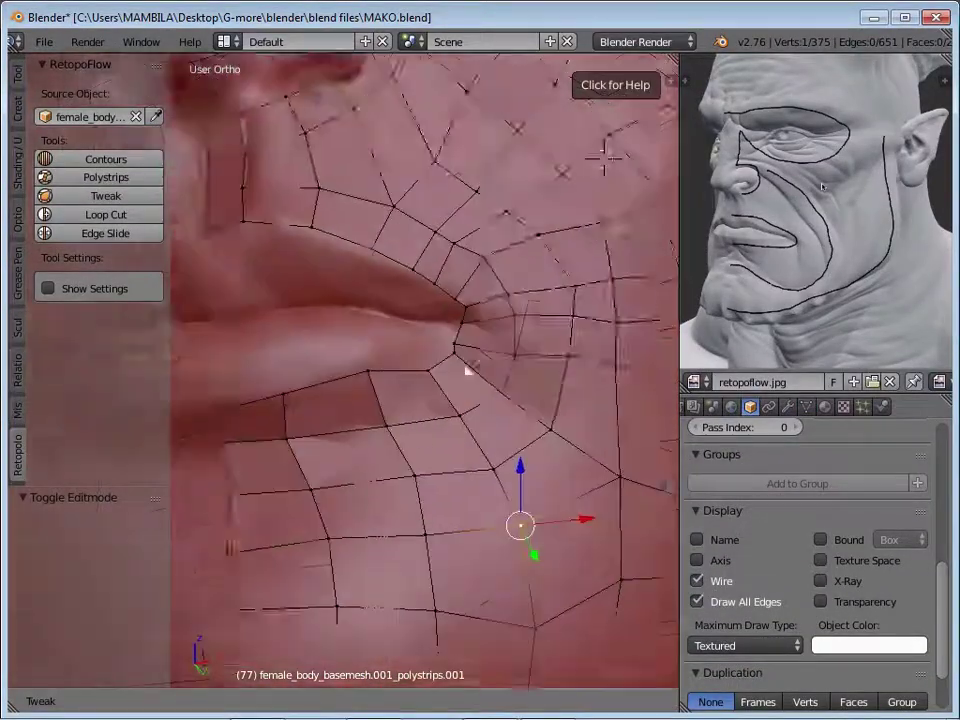
key(Escape)
click(821, 581)
click(697, 581)
click(697, 601)
scroll(467, 321, down, 2)
key(n)
key(n)
scroll(476, 388, up, 2)
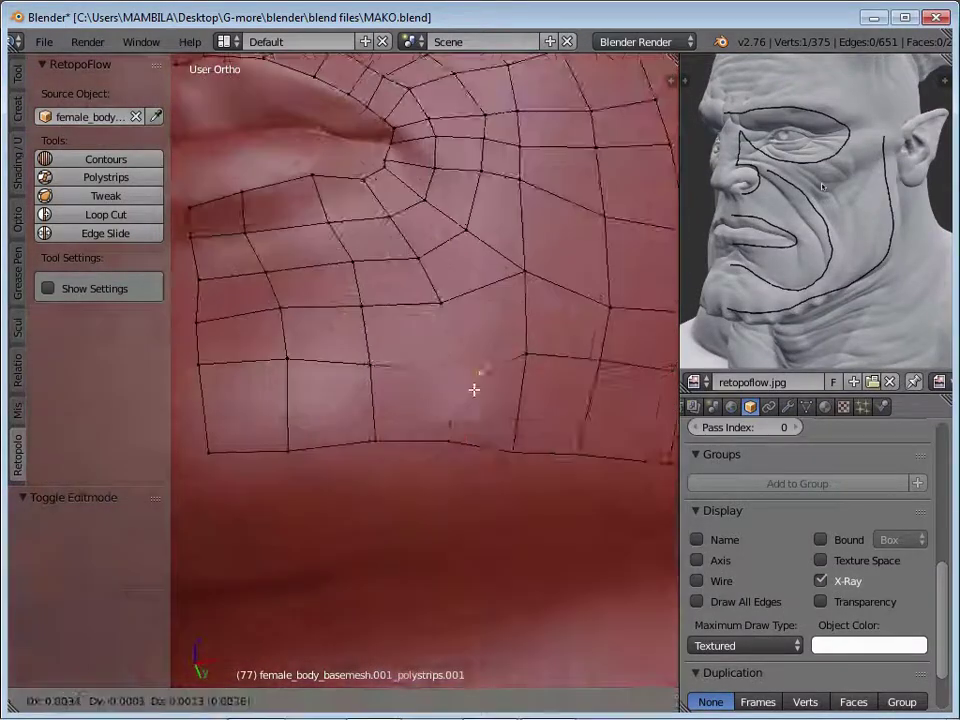
Reposition vertices below the nose and along the upper lip
key(Escape)
scroll(291, 368, up, 3)
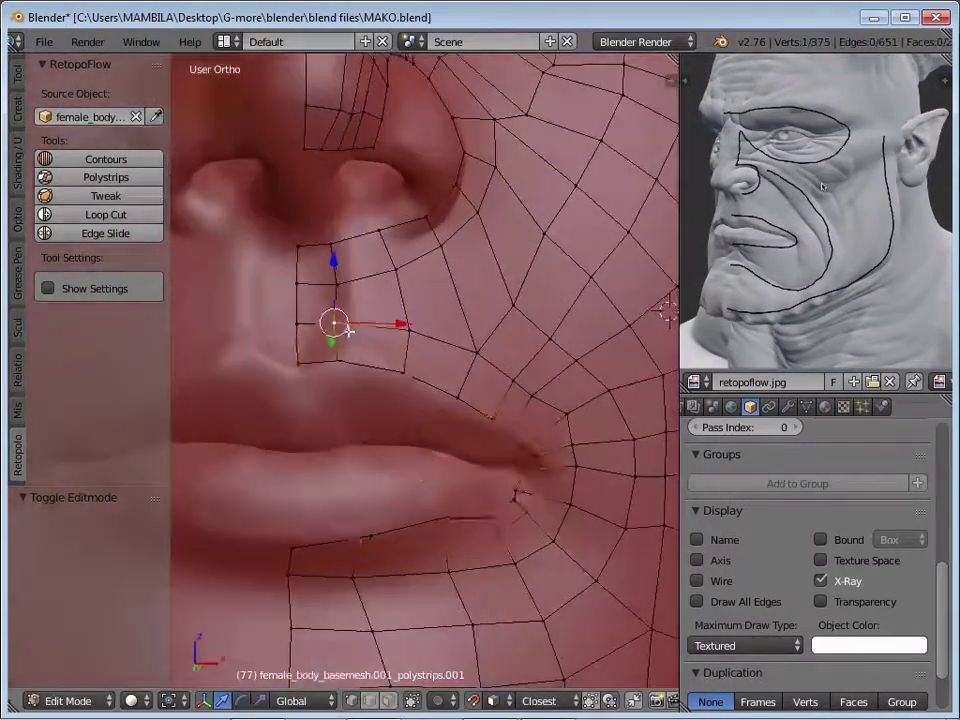
key(g)
click(327, 347)
click(384, 424)
shift+middle_drag(384, 424, 288, 385)
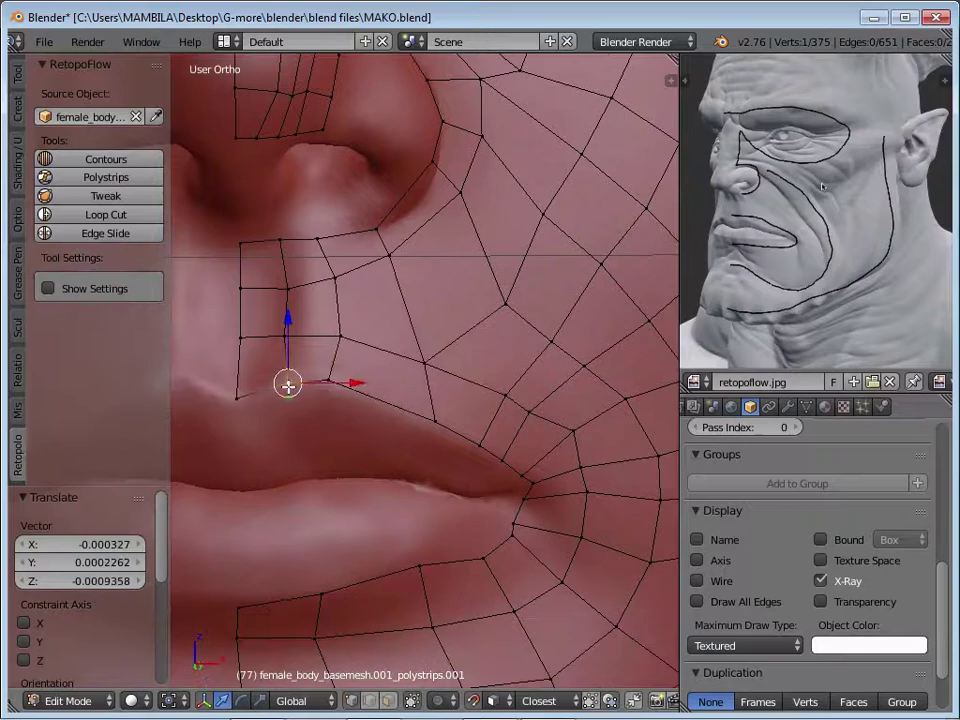
click(318, 335)
mouse_move(318, 335)
shift+middle_down()
mouse_move(561, 317)
mouse_move(476, 300)
mouse_move(407, 386)
mouse_move(392, 352)
shift+middle_up()
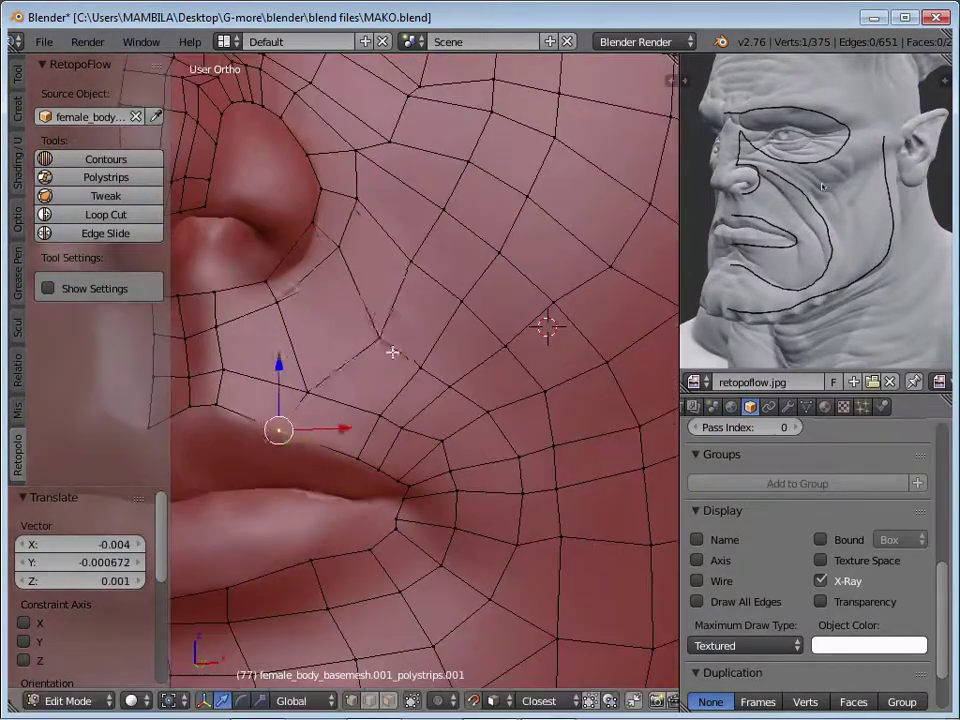
click(395, 128)
mouse_move(395, 128)
shift+middle_down()
mouse_move(421, 308)
mouse_move(211, 293)
shift+middle_up()
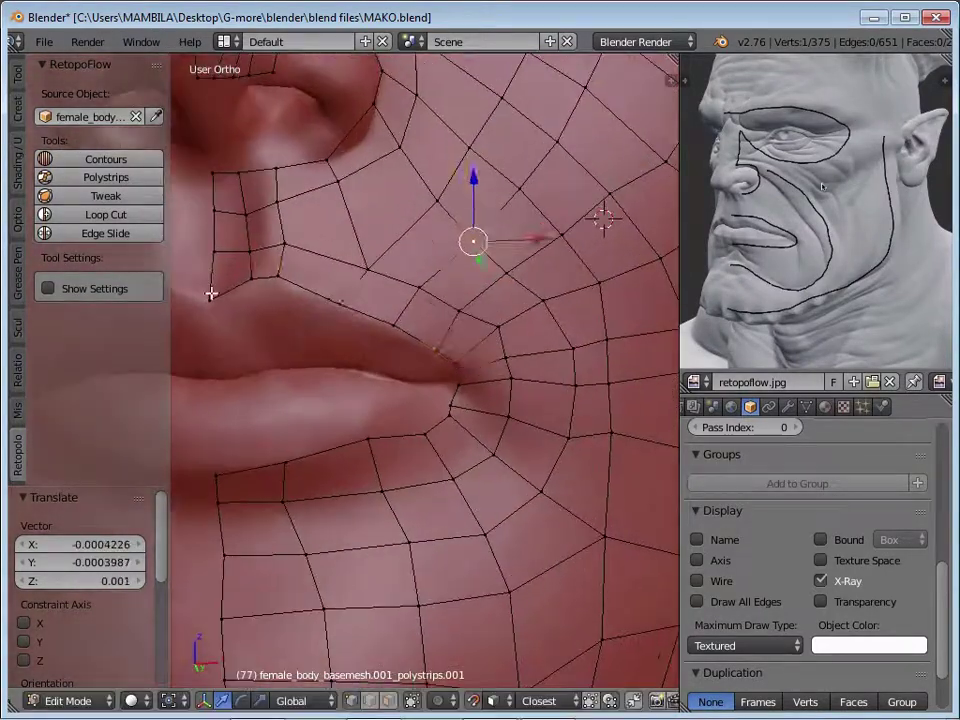
Pull vertices onto the lip line, adjust the mouth corner, and nudge the vertex under the nose
shift+middle_drag(456, 386, 470, 372)
right_drag(470, 372, 479, 365)
click(453, 385)
mouse_move(453, 385)
shift+middle_down()
mouse_move(296, 369)
mouse_move(400, 350)
shift+middle_up()
right_drag(400, 350, 366, 362)
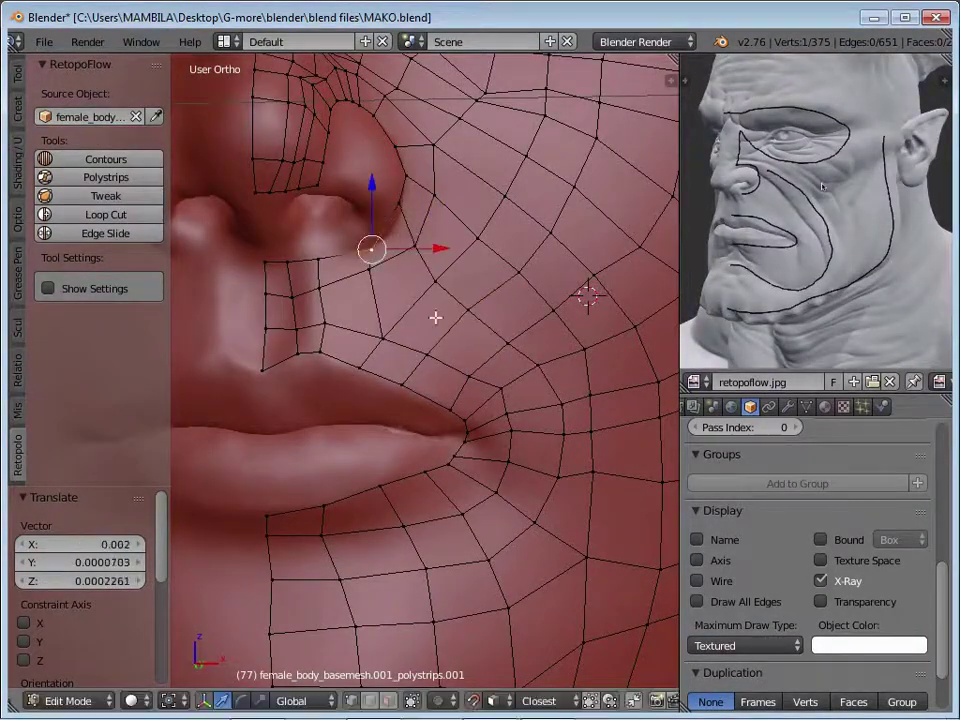
shift+middle_drag(435, 317, 437, 461)
right_drag(437, 461, 393, 250)
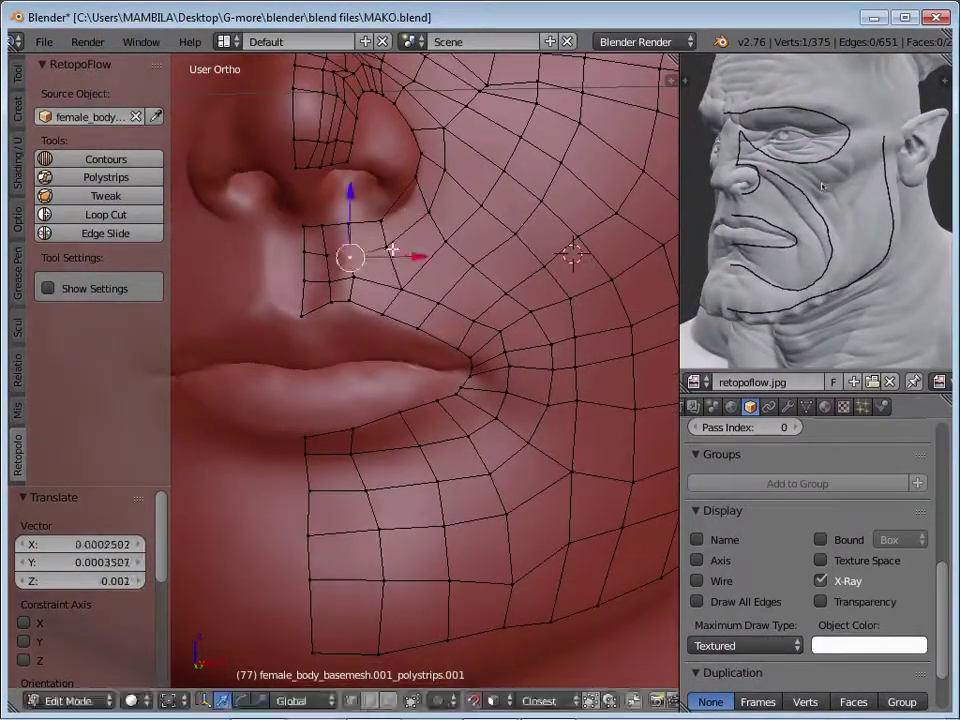
Select the edge path along the lip and nudge its vertices to follow the lip contour
click(467, 320)
mouse_move(467, 320)
shift+middle_down()
mouse_move(452, 334)
mouse_move(495, 334)
shift+middle_up()
scroll(452, 334, up, 2)
ctrl+right_click(483, 328)
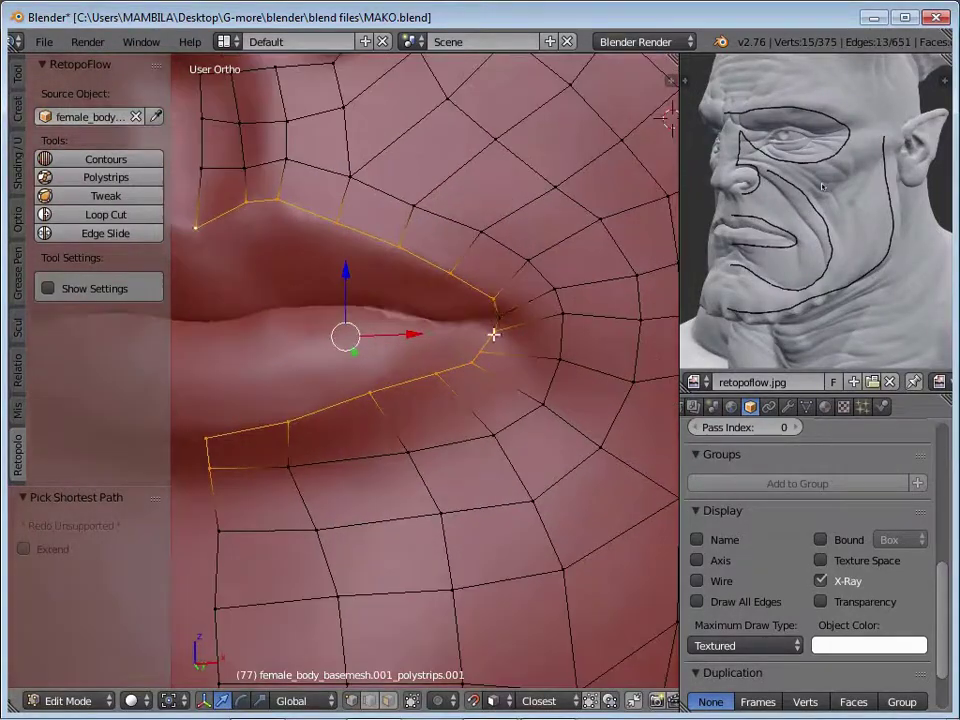
right_drag(495, 334, 574, 368)
mouse_move(574, 368)
shift+middle_down()
mouse_move(494, 390)
mouse_move(538, 343)
mouse_move(392, 338)
shift+middle_up()
right_drag(392, 338, 388, 341)
shift+middle_drag(388, 341, 421, 366)
key(KP_Decimal)
key(g)
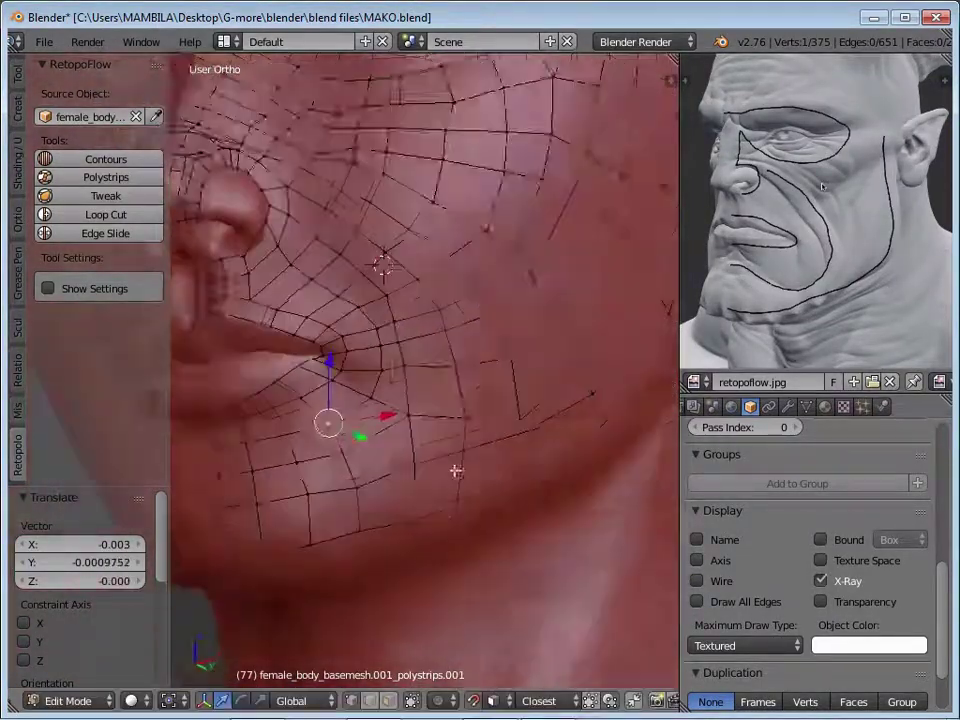
key(ctrl+e)
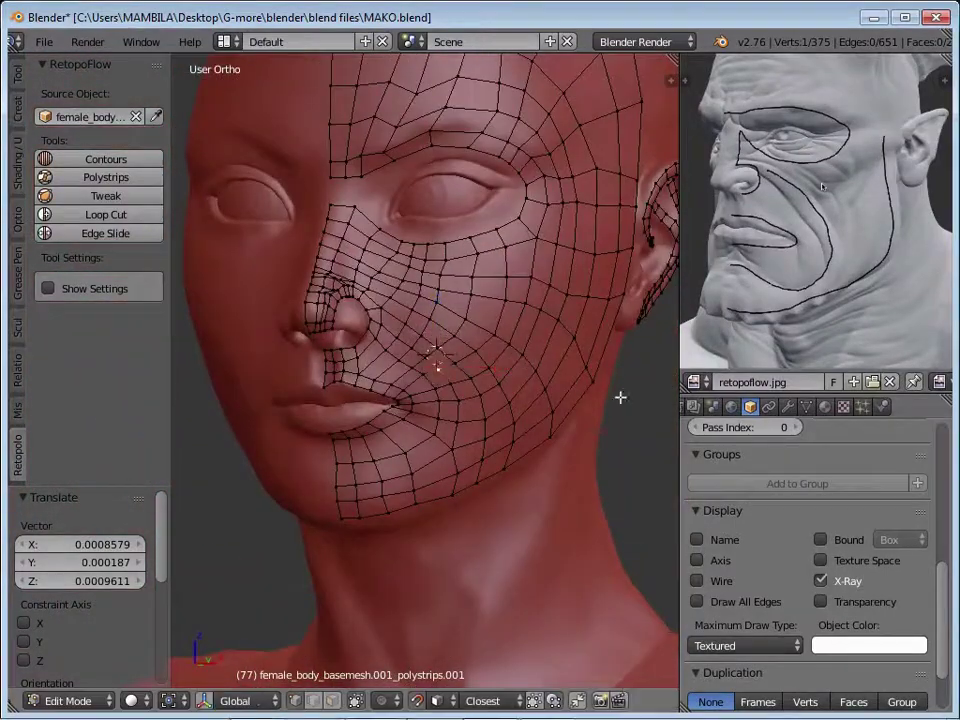
Cancel the pending loop cut and orbit around the chin, jaw and cheek below the mouth corner
key(Escape)
scroll(405, 379, up, 4)
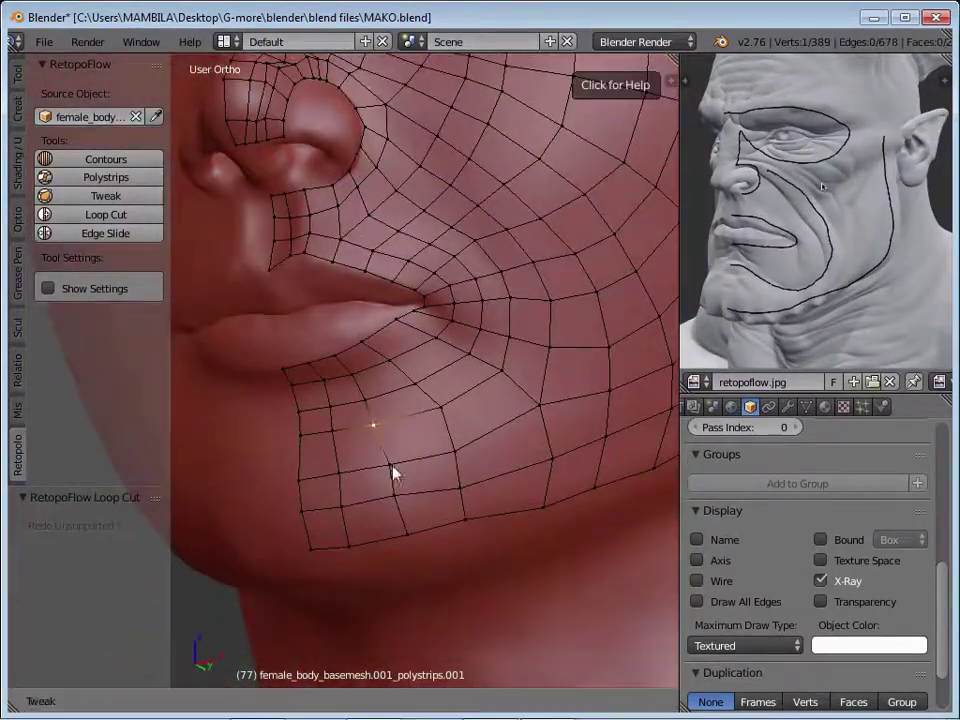
shift+middle_drag(448, 495, 460, 405)
mouse_move(410, 376)
middle_down()
mouse_move(364, 358)
mouse_move(469, 340)
mouse_move(388, 284)
middle_up()
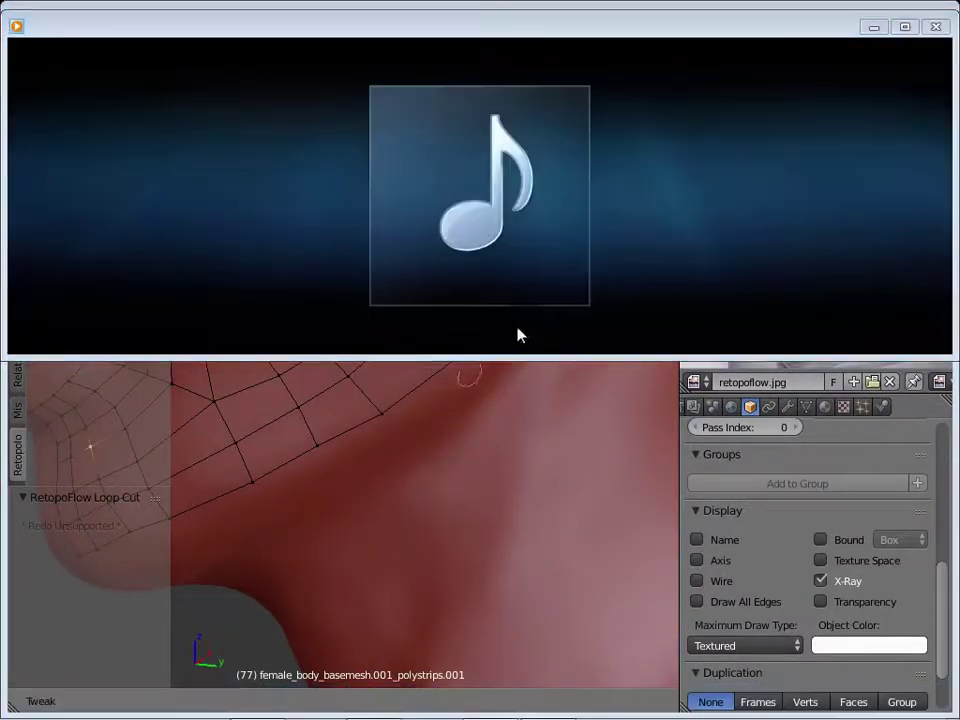
mouse_move(457, 350)
middle_down()
mouse_move(503, 368)
mouse_move(360, 352)
middle_up()
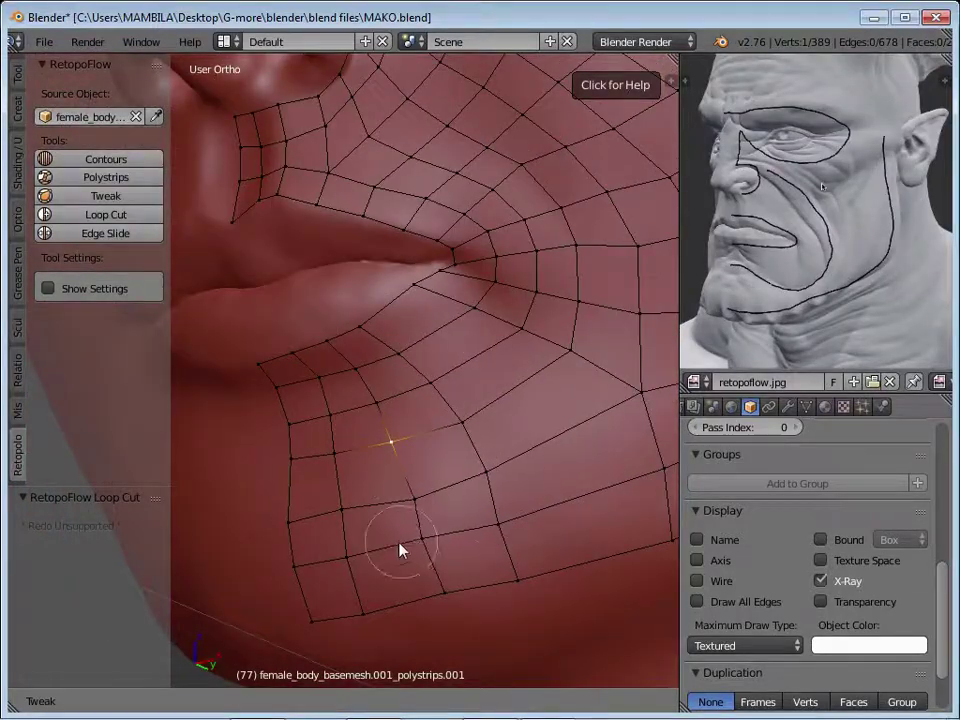
mouse_move(399, 549)
middle_down()
mouse_move(489, 403)
mouse_move(463, 414)
mouse_move(476, 241)
mouse_move(443, 372)
mouse_move(452, 358)
mouse_move(422, 401)
mouse_move(386, 388)
mouse_move(441, 423)
mouse_move(429, 407)
mouse_move(446, 242)
mouse_move(449, 359)
mouse_move(487, 336)
middle_up()
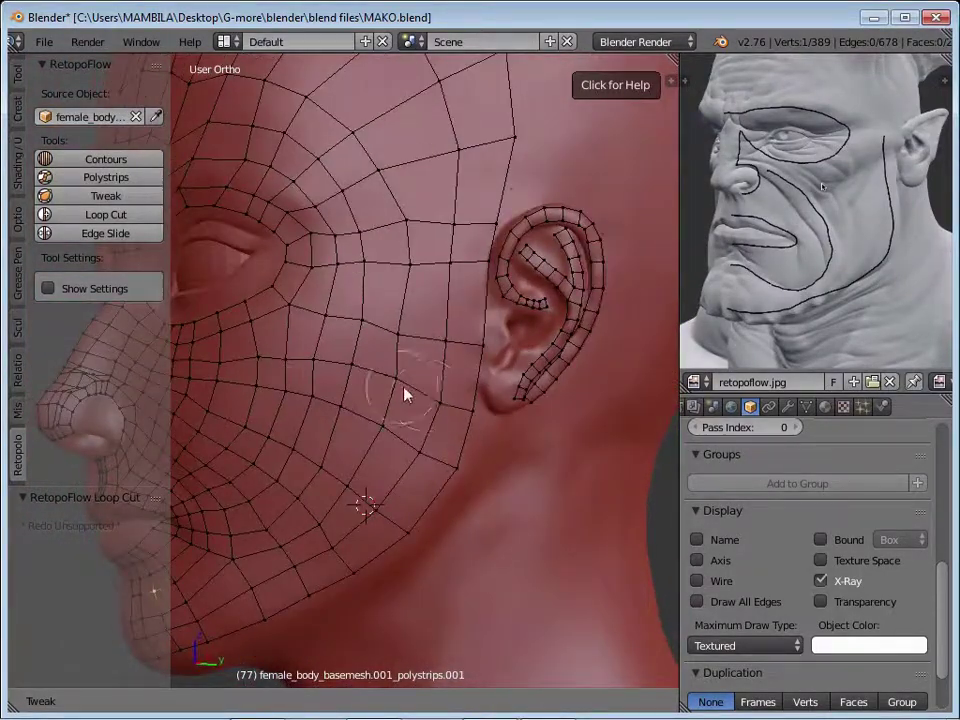
mouse_move(404, 392)
middle_down()
mouse_move(469, 369)
mouse_move(446, 347)
mouse_move(392, 330)
middle_up()
scroll(407, 375, up, 2)
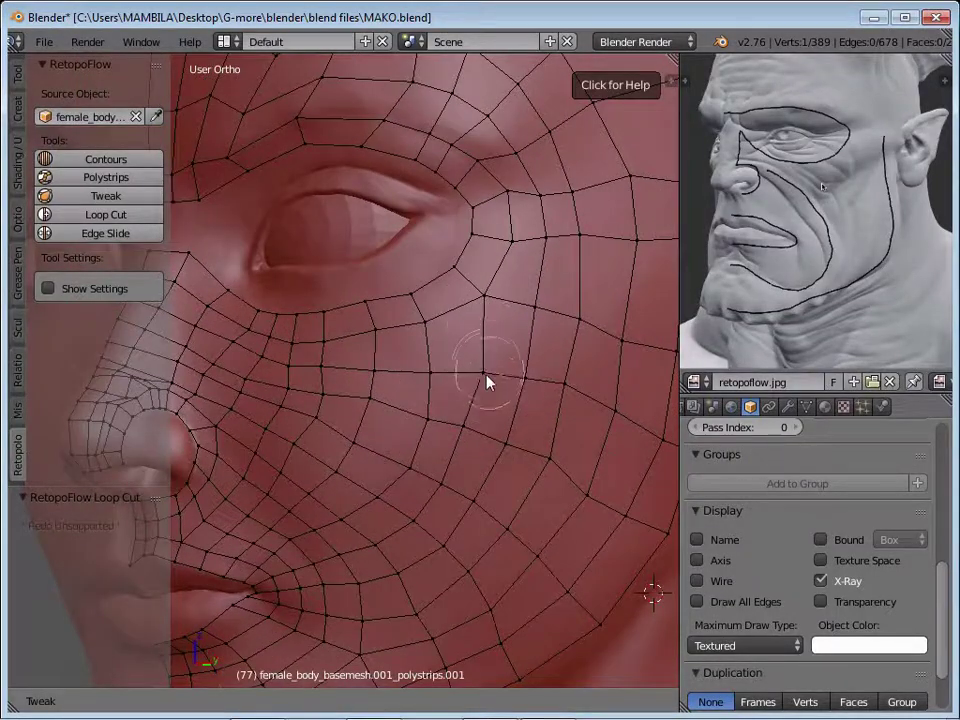
mouse_move(488, 381)
middle_down()
mouse_move(407, 428)
mouse_move(331, 320)
middle_up()
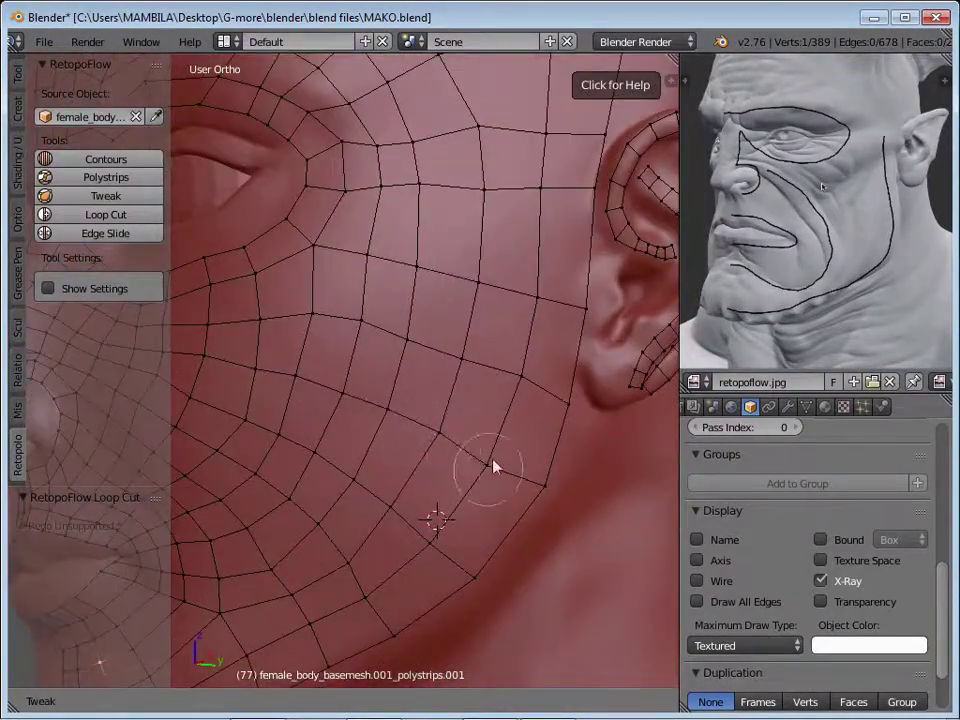
middle_drag(493, 465, 439, 531)
scroll(439, 531, down, 3)
scroll(439, 531, up, 3)
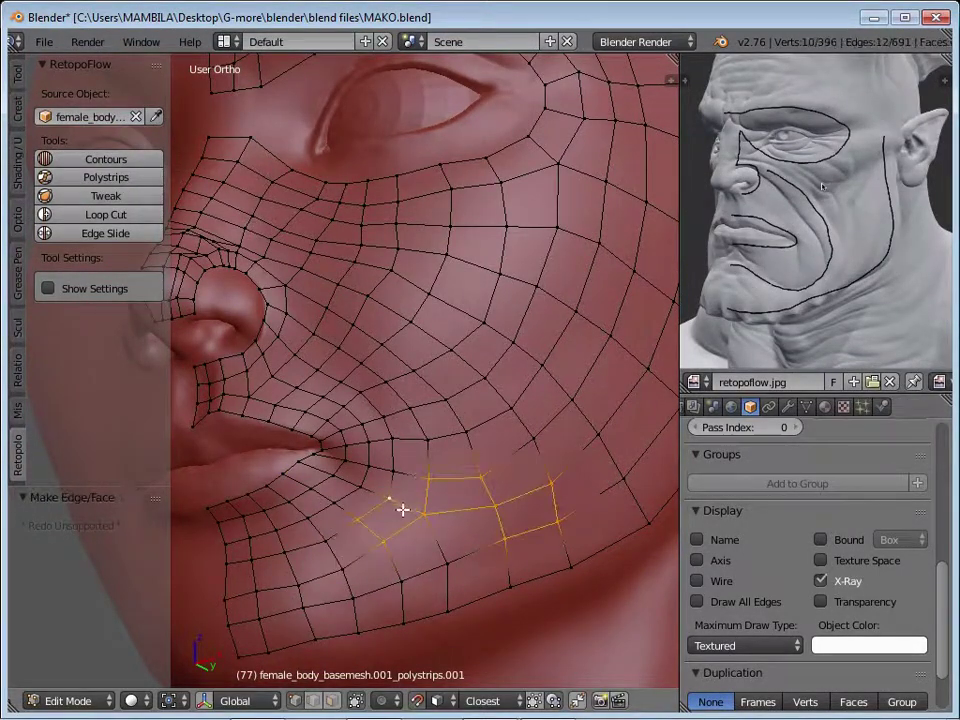
In local view, add Mirror and level-2 Subdivision Surface modifiers to the retopology mesh
key(n)
scroll(385, 470, up, 2)
key(KP_Divide)
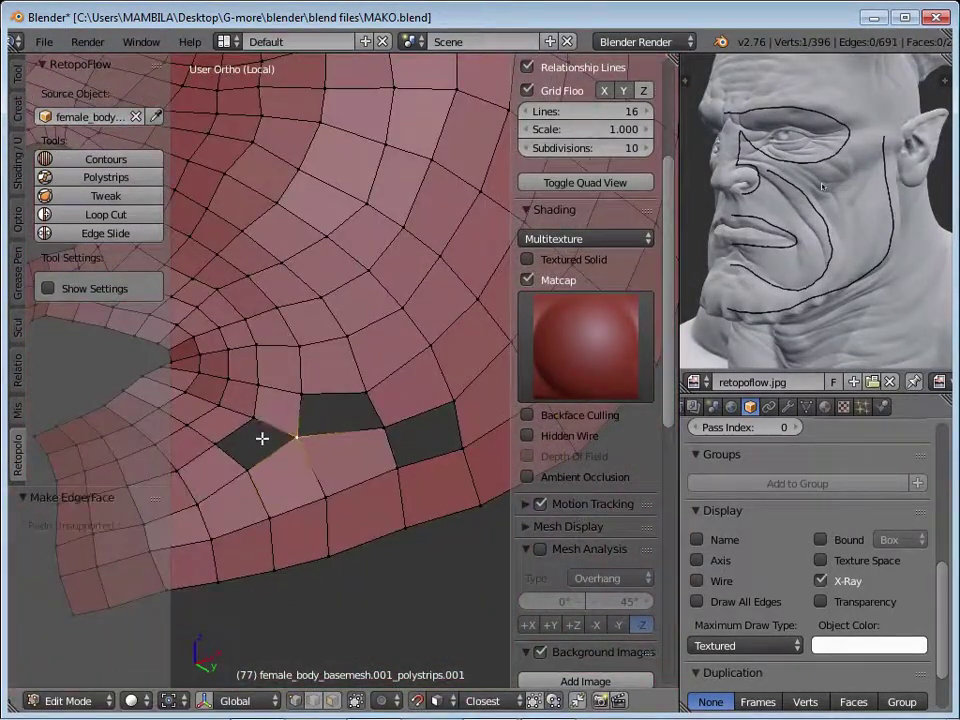
scroll(375, 390, down, 3)
scroll(375, 390, down, 2)
middle_drag(375, 390, 552, 361)
key(ctrl+shift+m)
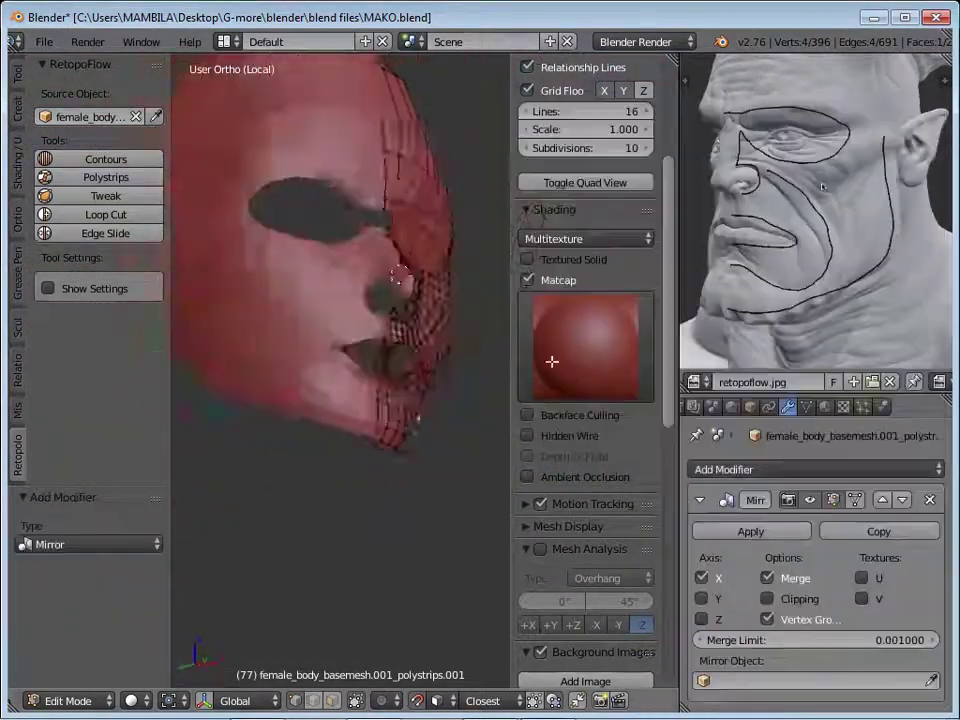
key(ctrl+2)
key(KP_Divide)
Switch off matcap shading so the head turns grey, and enable X-Ray on the retopology mesh
key(n)
scroll(600, 400, down, 2)
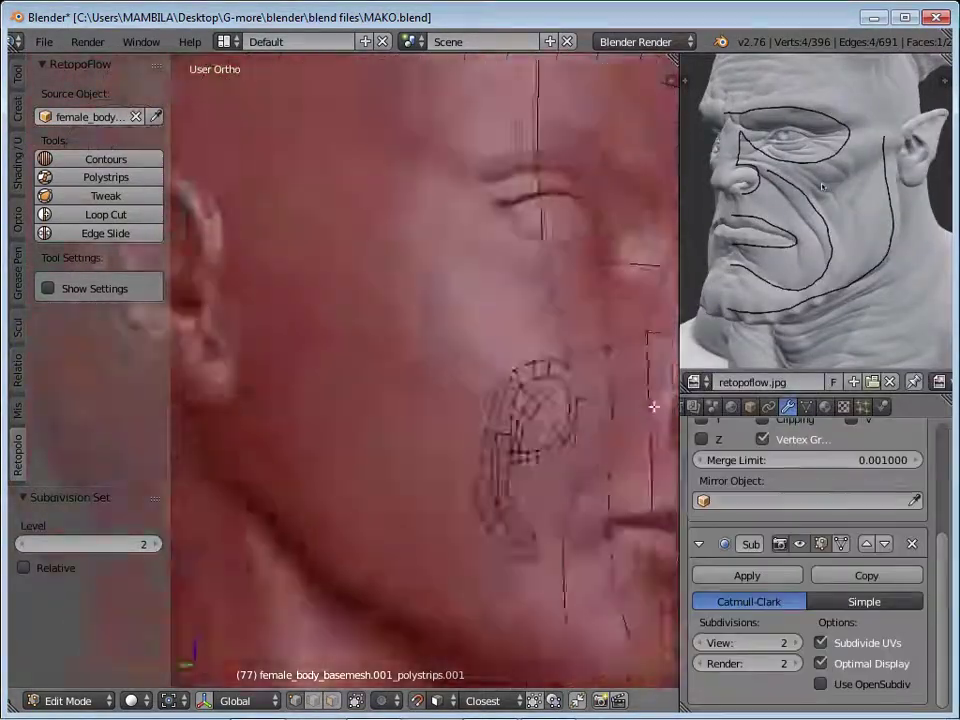
scroll(533, 427, down, 3)
middle_drag(533, 427, 443, 368)
scroll(475, 265, up, 2)
scroll(475, 265, down, 3)
key(n)
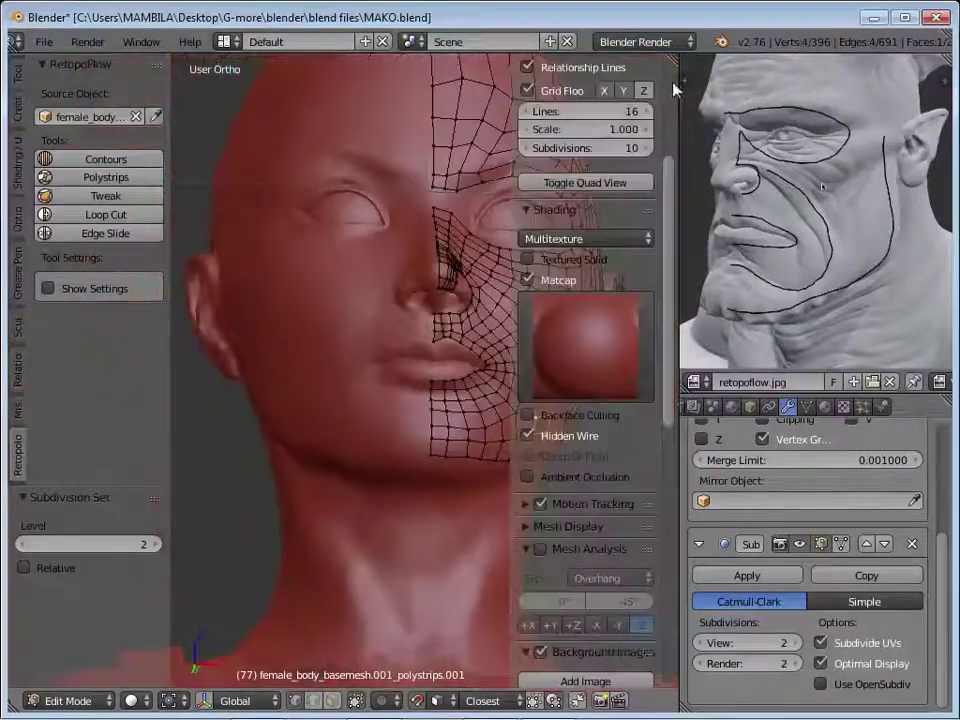
click(527, 280)
scroll(347, 298, up, 2)
middle_drag(347, 298, 420, 310)
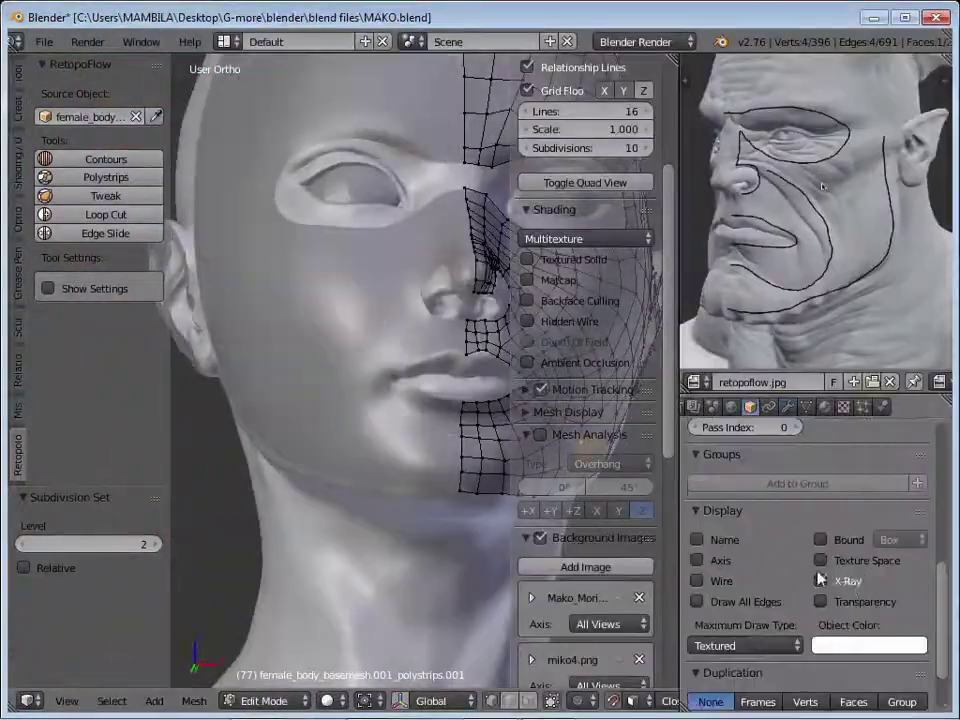
click(820, 578)
Select the edge loop beside the nose, maximise the 3D view, and restore red matcap shading
scroll(356, 450, up, 5)
shift+middle_drag(356, 450, 334, 456)
alt+right_click(334, 456)
key(x)
alt+right_click(390, 340)
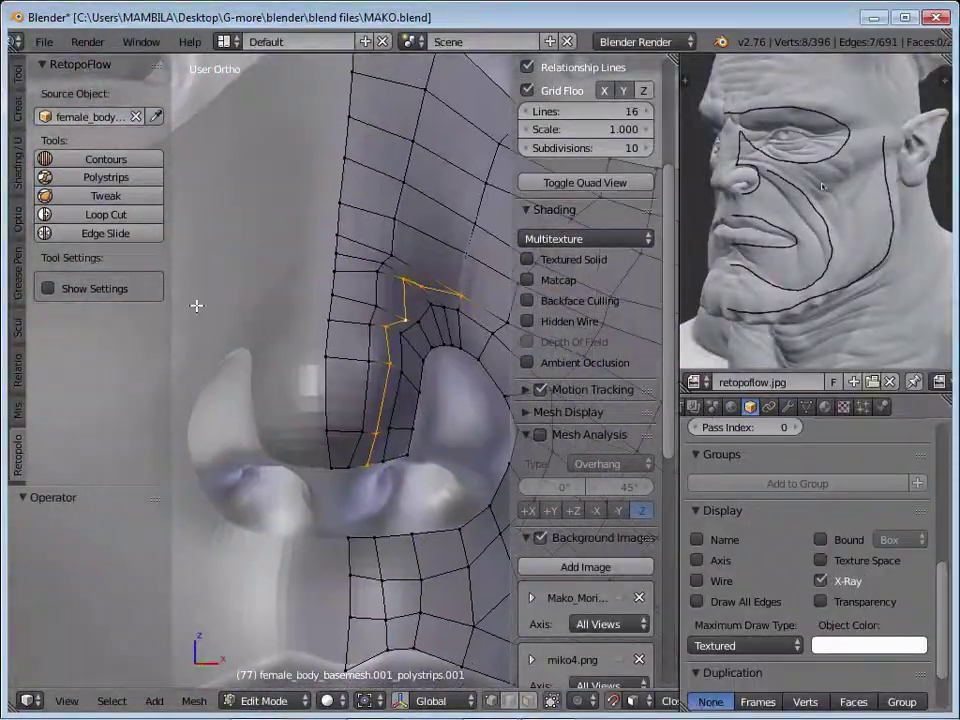
key(ctrl+Up)
scroll(197, 306, up, 2)
click(800, 280)
Edge-slide the nose-side loop, then dissolve it with Ctrl+X
scroll(415, 358, down, 1)
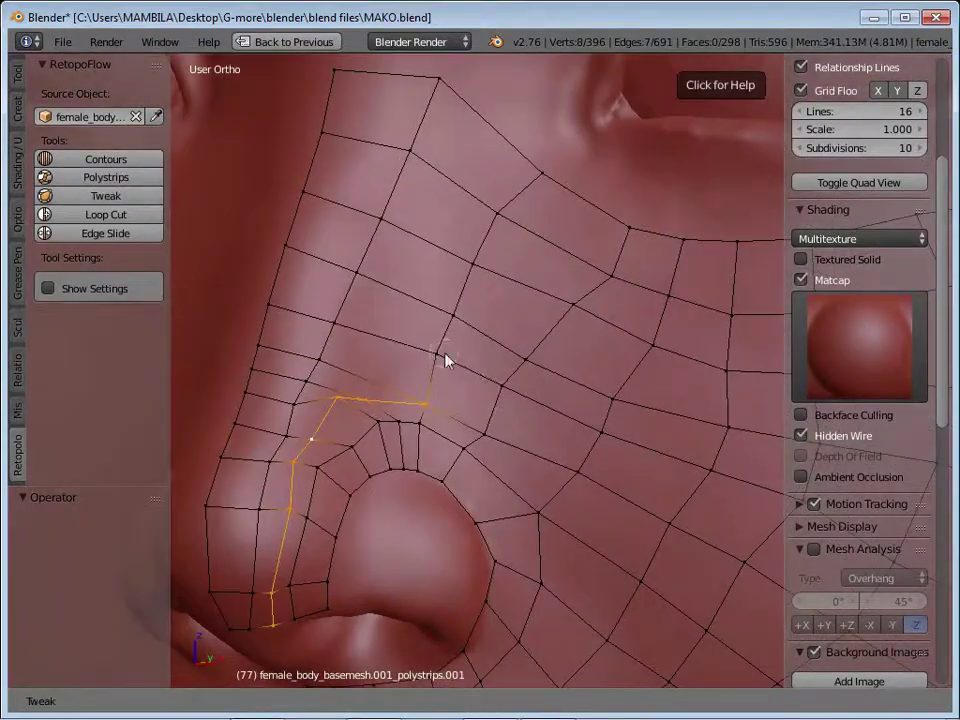
scroll(446, 360, down, 2)
scroll(401, 377, up, 2)
scroll(369, 499, up, 1)
key(Escape)
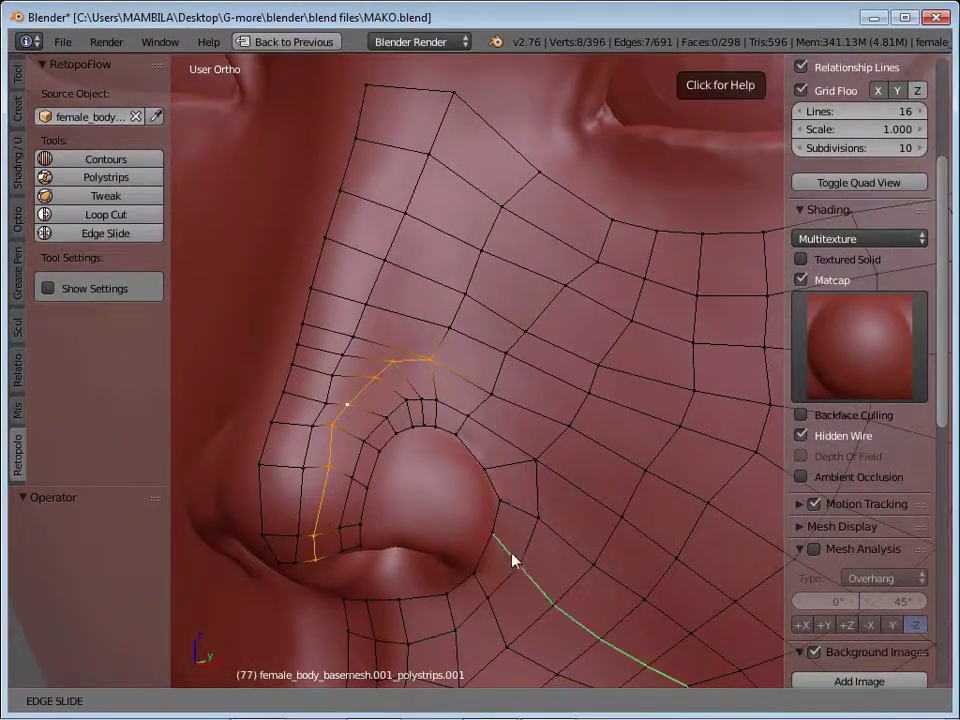
key(Escape)
scroll(519, 360, up, 2)
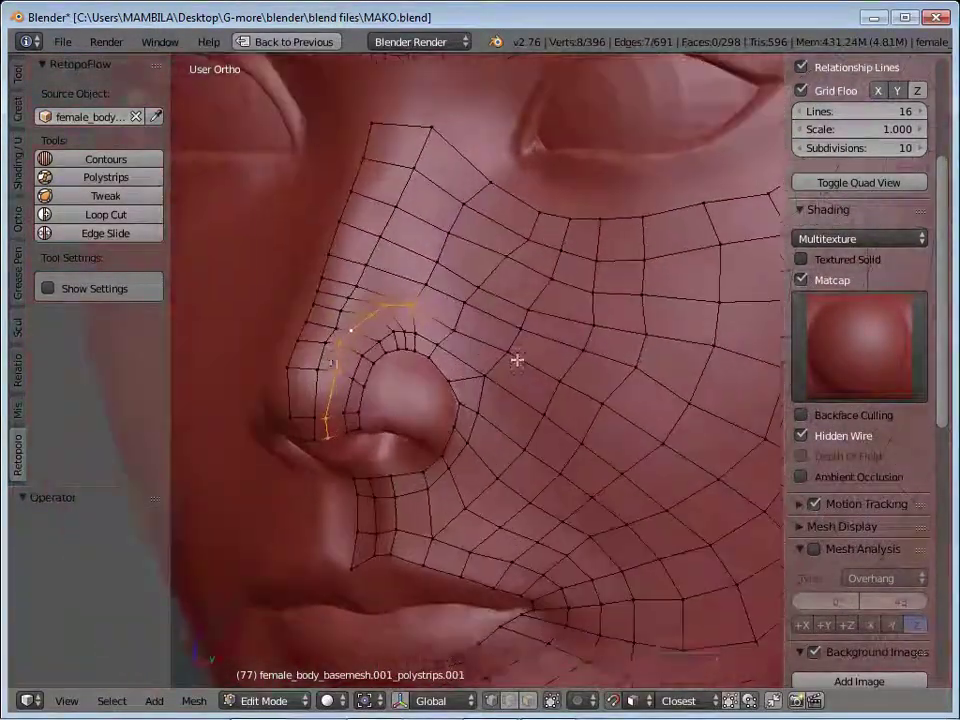
key(t)
middle_drag(375, 337, 411, 451)
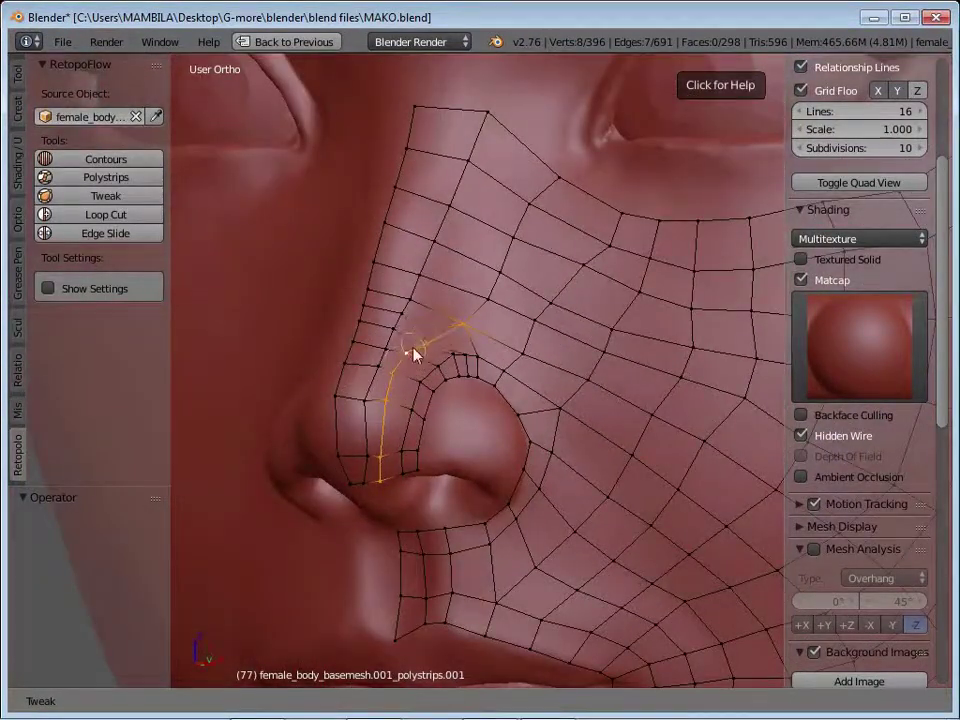
key(ctrl+x)
Reposition vertices above the nostril and fill the gap beside it with a new face
middle_drag(410, 377, 402, 407)
drag(441, 405, 443, 404)
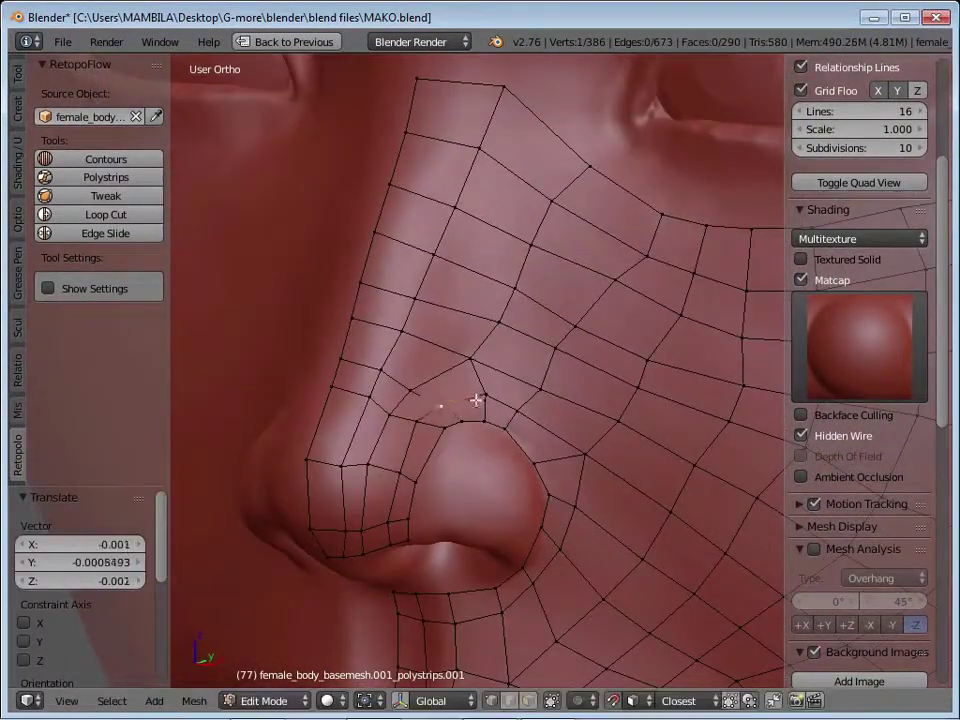
middle_drag(512, 400, 540, 288)
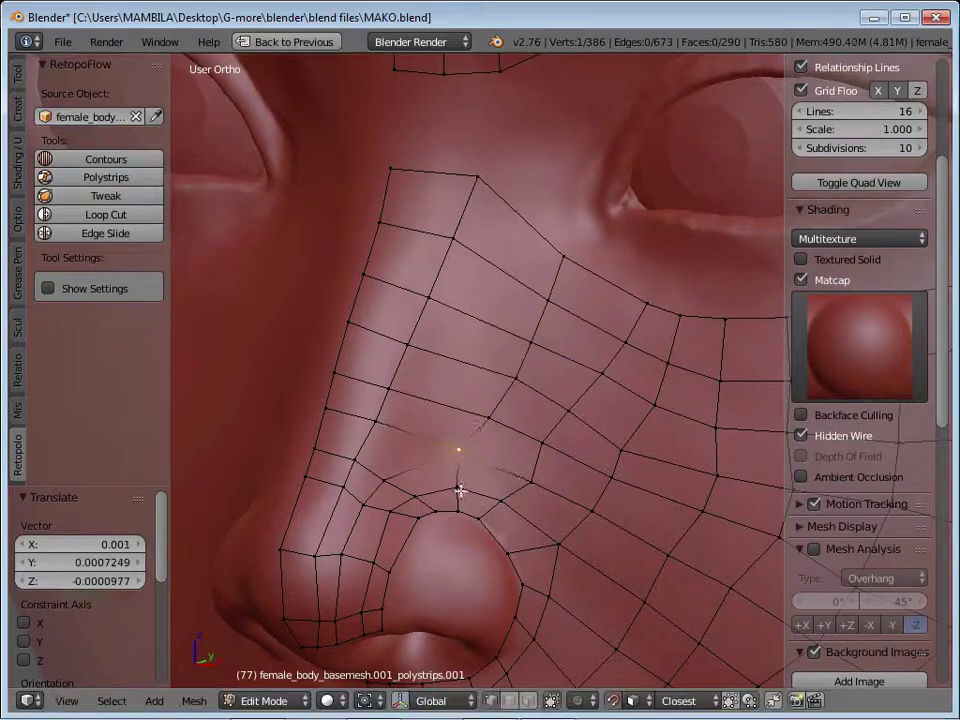
alt+right_click(411, 419)
mouse_move(460, 490)
middle_down()
mouse_move(411, 419)
mouse_move(439, 444)
middle_up()
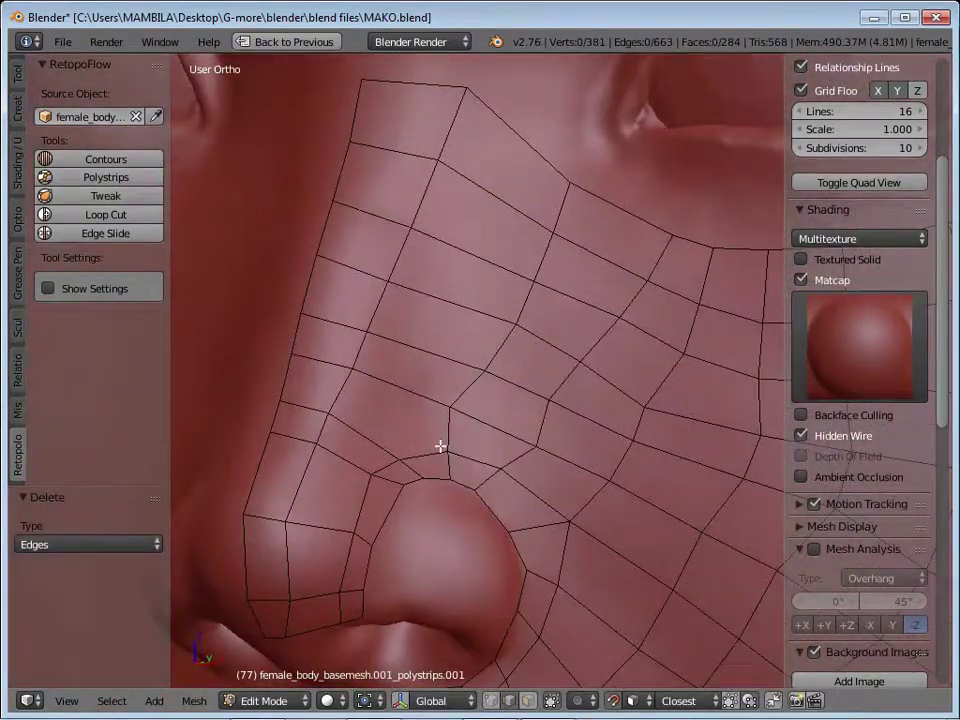
scroll(439, 444, down, 2)
key(Escape)
scroll(450, 380, up, 2)
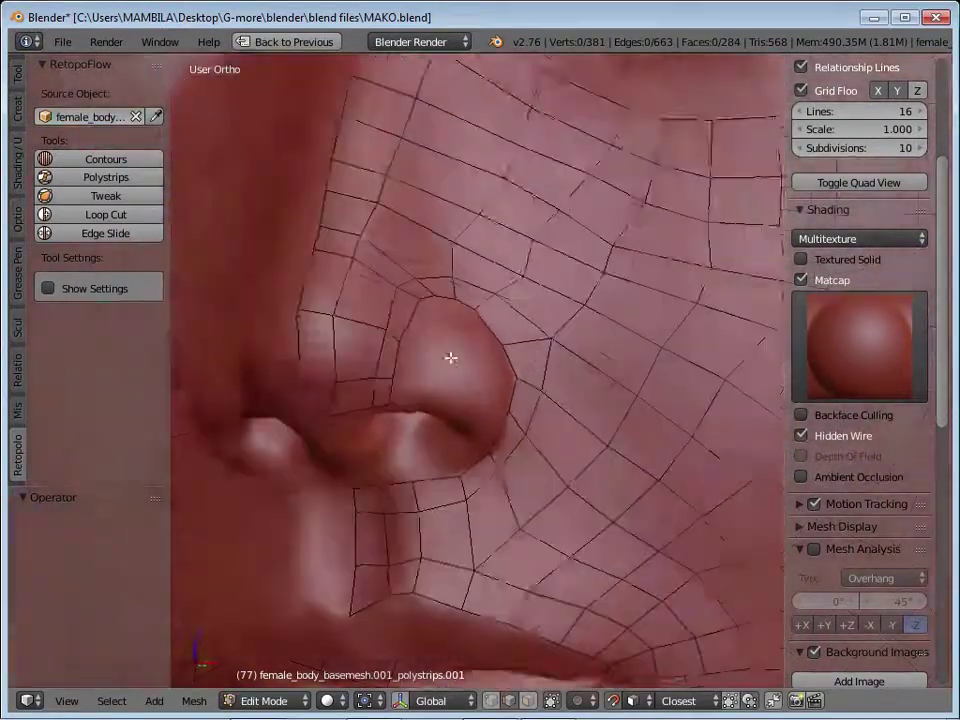
scroll(438, 394, up, 2)
middle_drag(375, 456, 446, 379)
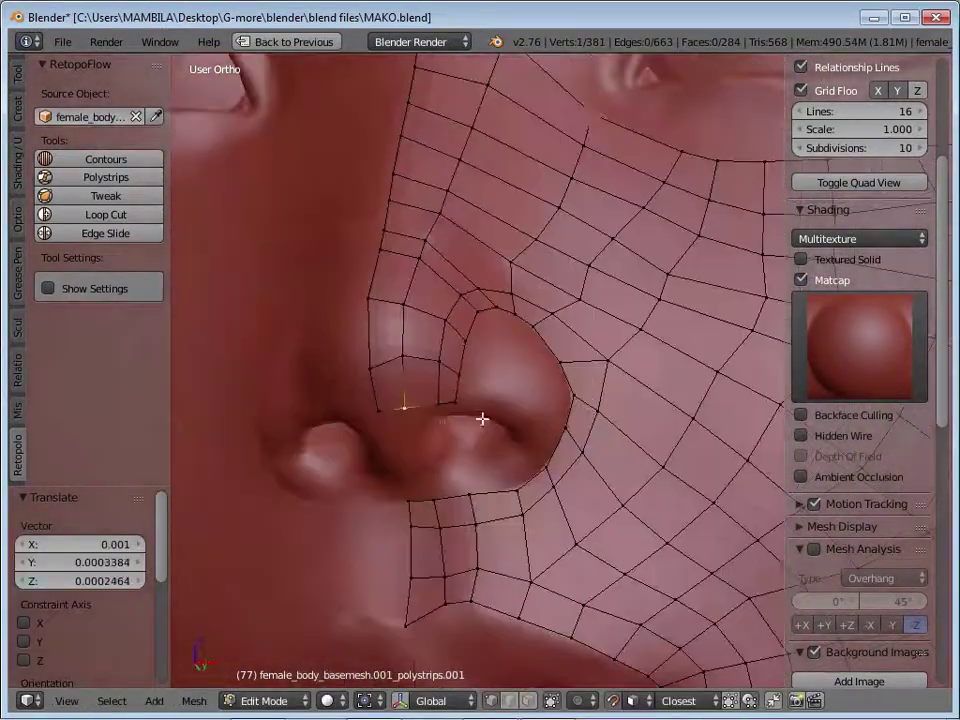
key(f)
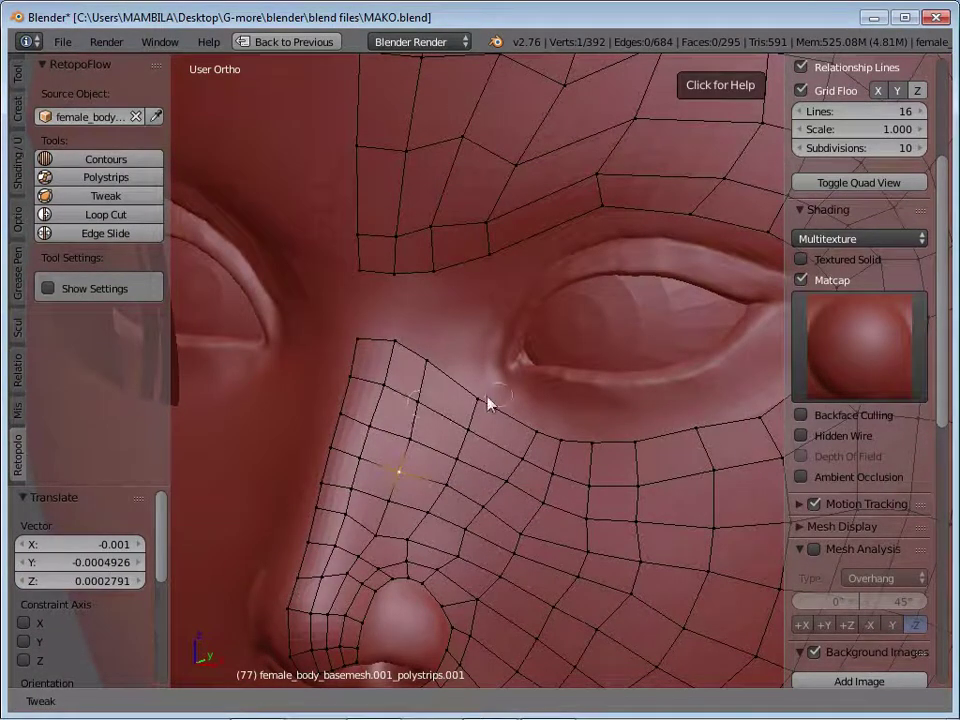
middle_drag(435, 577, 385, 513)
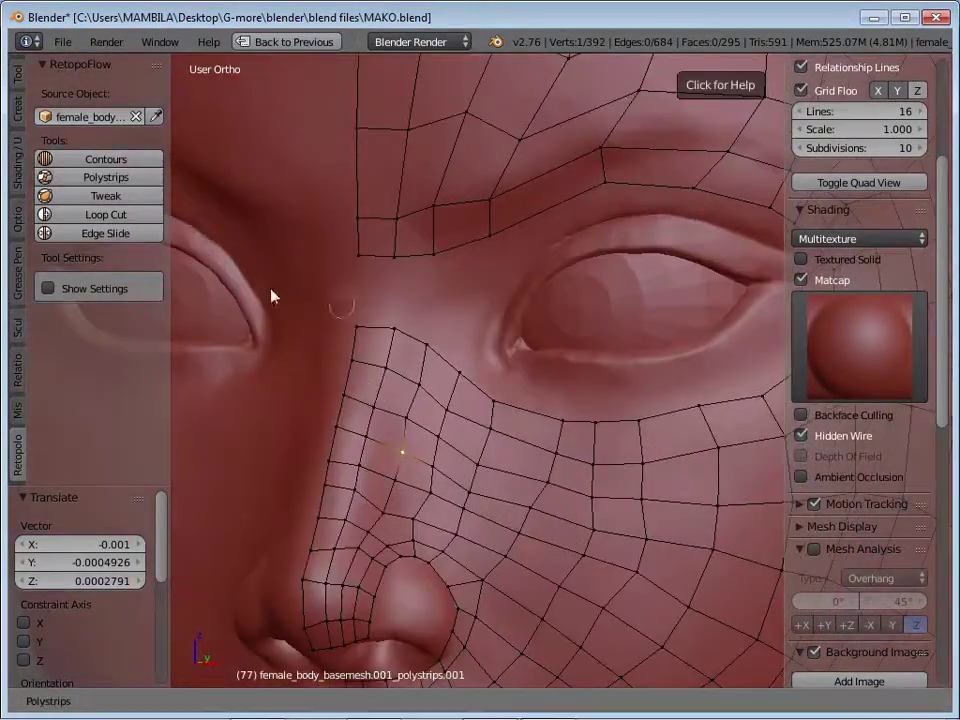
middle_drag(383, 527, 428, 508)
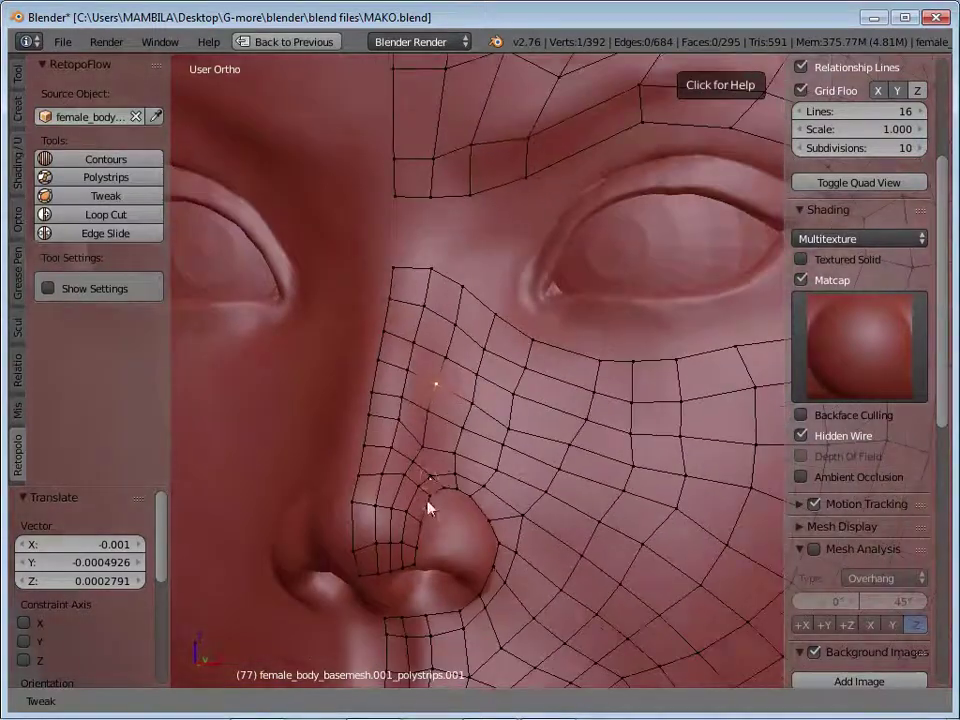
middle_drag(517, 527, 443, 557)
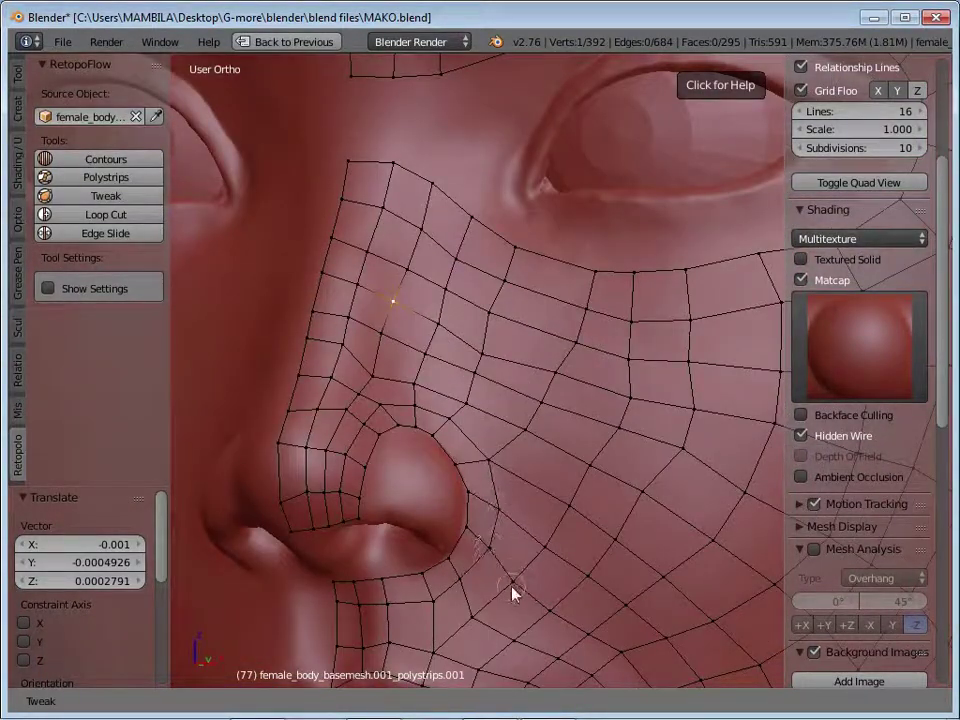
mouse_move(438, 612)
middle_down()
mouse_move(514, 583)
mouse_move(521, 594)
mouse_move(407, 441)
mouse_move(598, 553)
mouse_move(634, 611)
middle_up()
scroll(420, 386, down, 5)
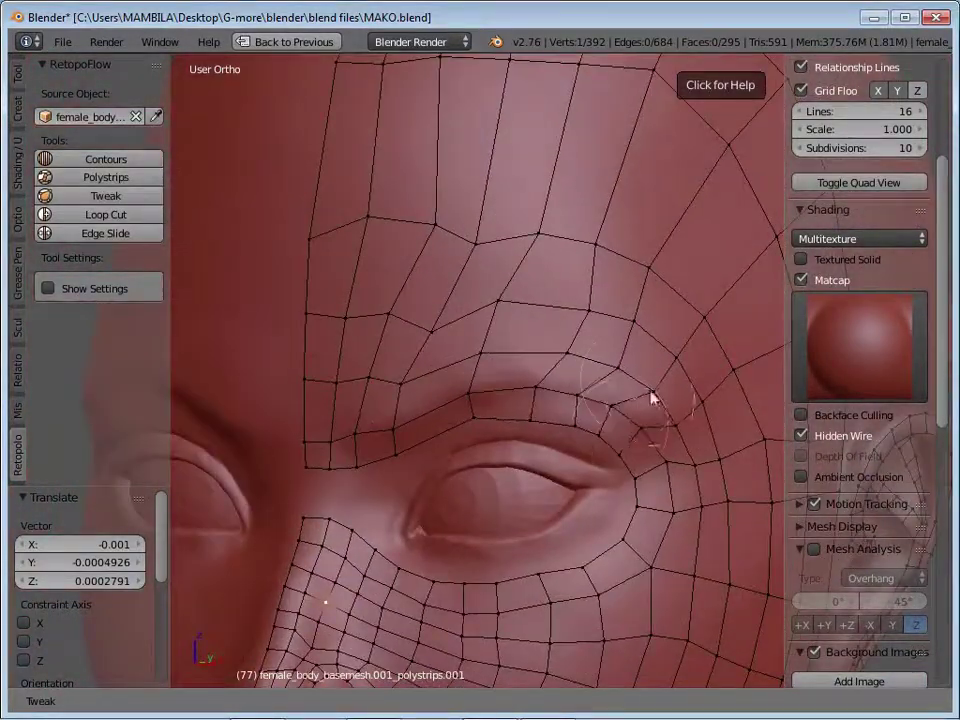
scroll(606, 452, down, 3)
scroll(566, 519, up, 2)
scroll(609, 549, up, 2)
scroll(491, 491, up, 2)
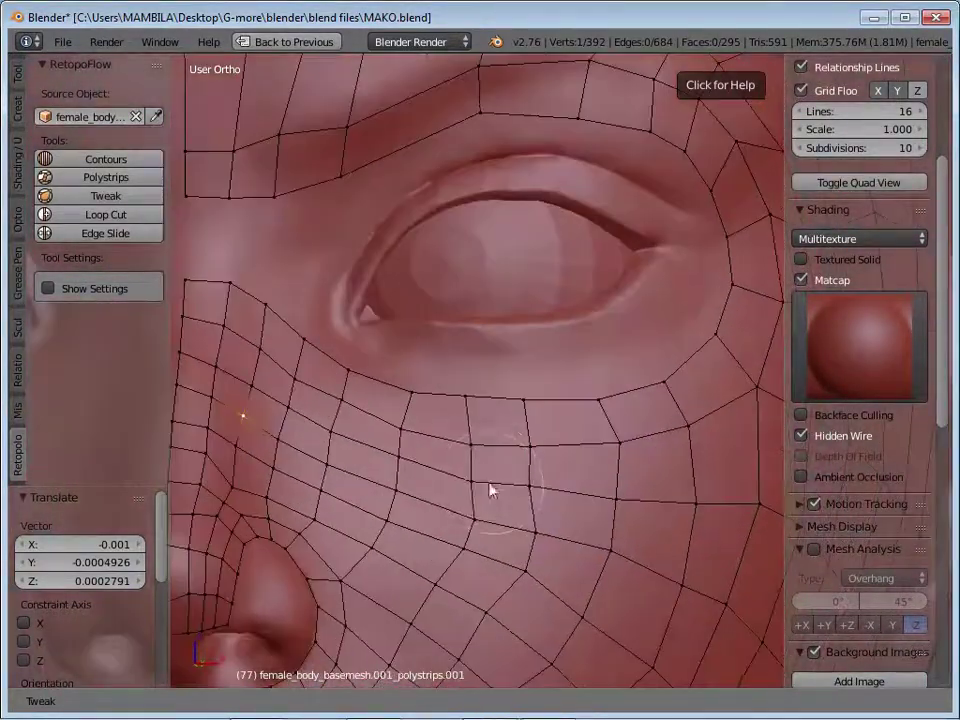
scroll(495, 513, up, 1)
scroll(495, 513, down, 5)
scroll(506, 525, up, 6)
scroll(368, 581, down, 1)
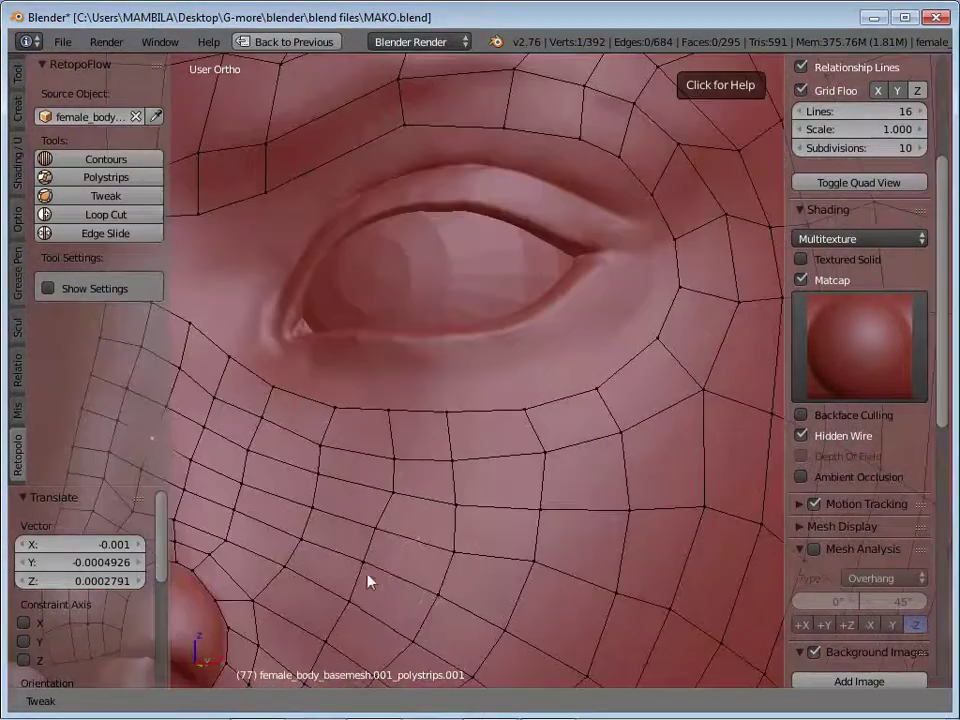
scroll(420, 510, down, 4)
scroll(450, 470, up, 5)
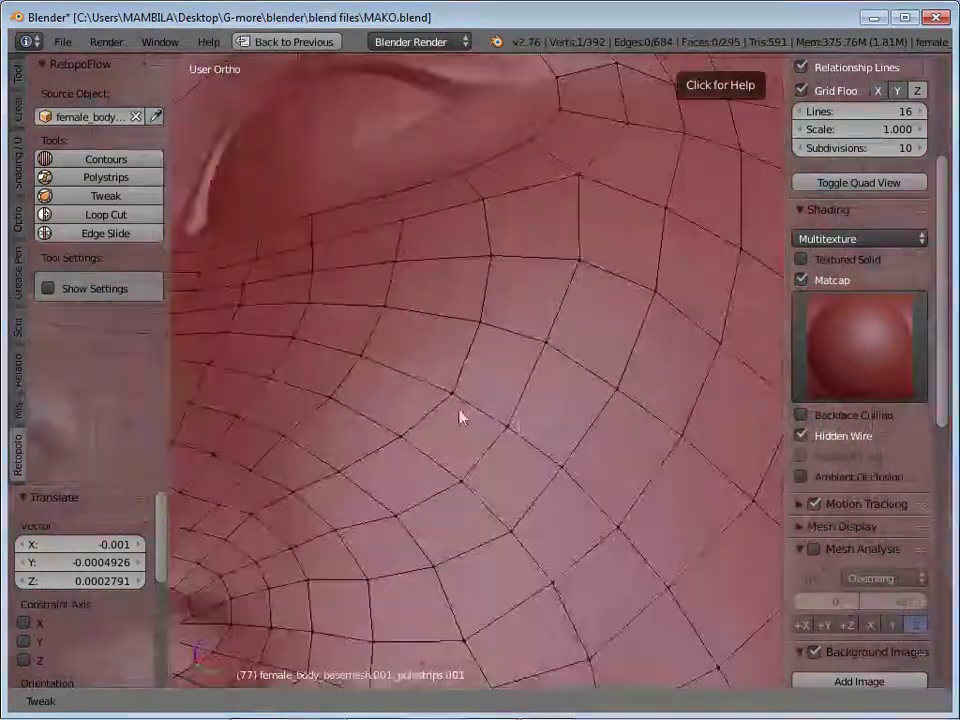
scroll(306, 432, down, 1)
scroll(355, 443, down, 2)
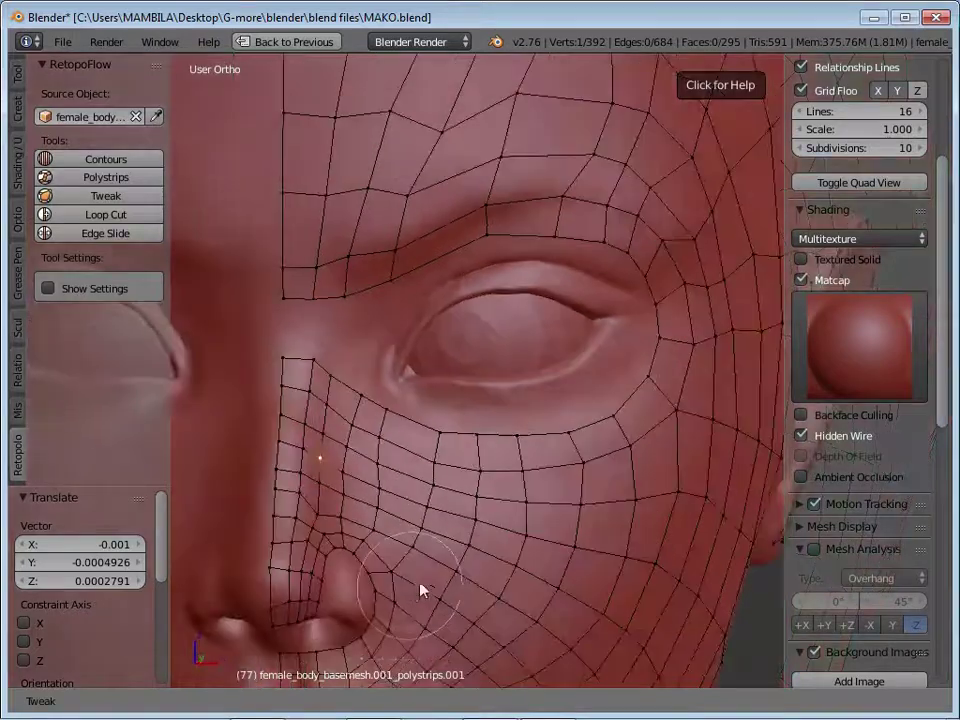
scroll(420, 589, up, 1)
scroll(420, 458, up, 3)
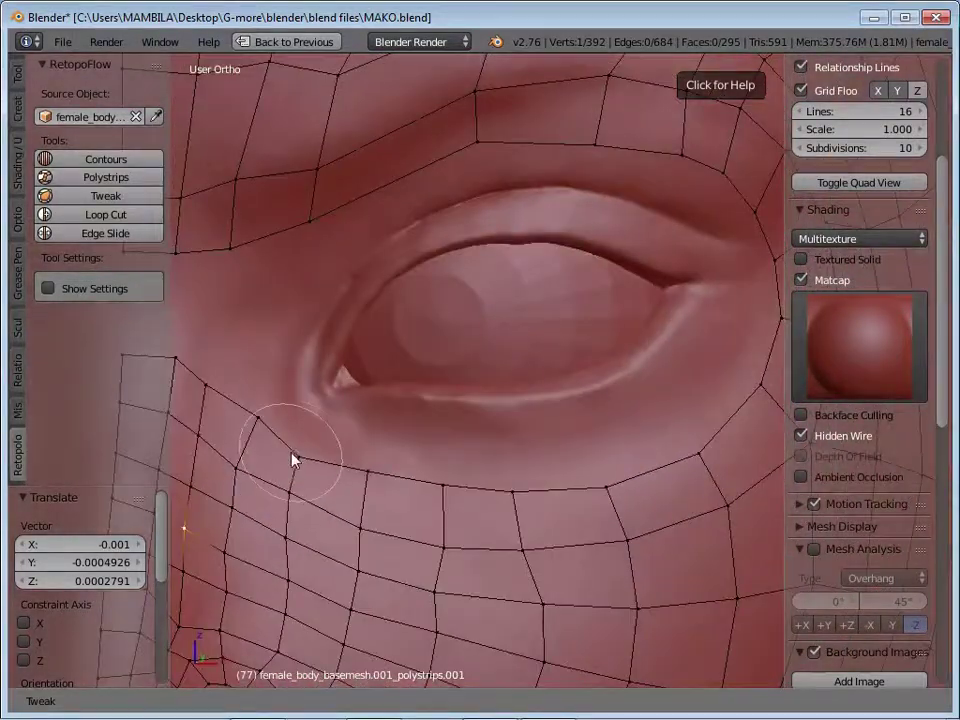
scroll(332, 418, down, 3)
scroll(403, 446, up, 1)
scroll(371, 396, up, 1)
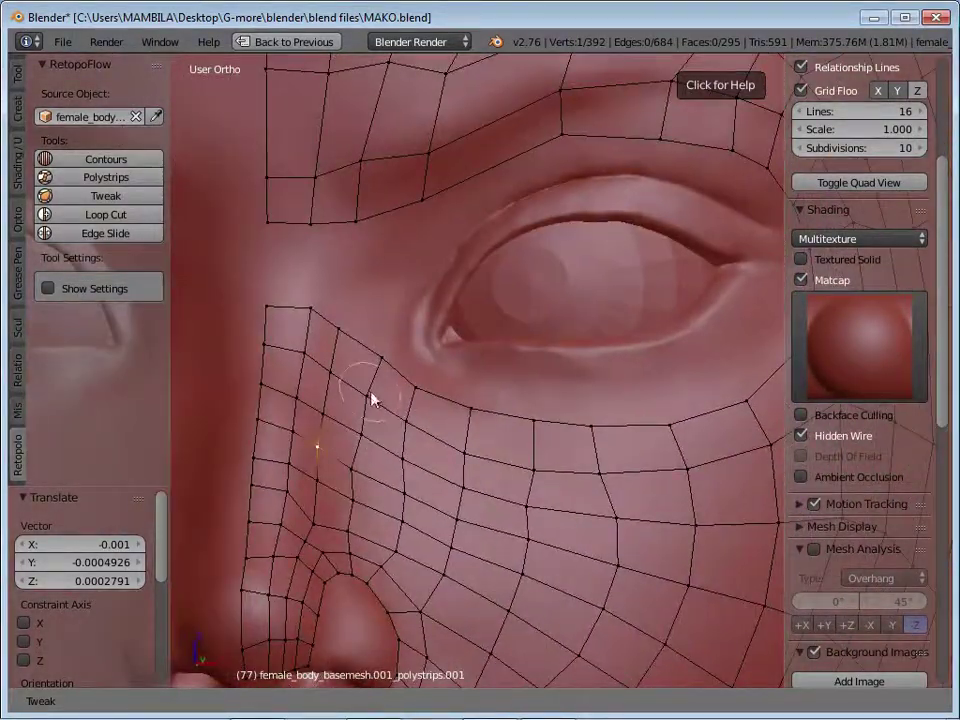
scroll(312, 398, up, 3)
scroll(312, 398, down, 2)
scroll(572, 439, up, 3)
scroll(591, 311, up, 1)
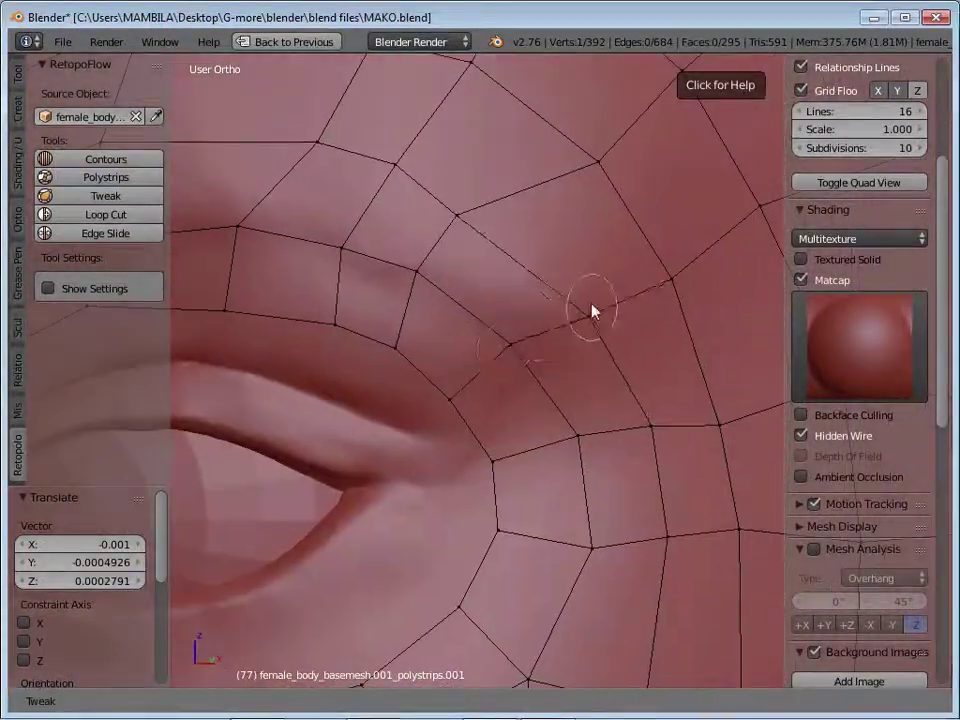
scroll(403, 388, up, 1)
scroll(403, 388, down, 1)
scroll(384, 328, down, 2)
scroll(403, 375, up, 2)
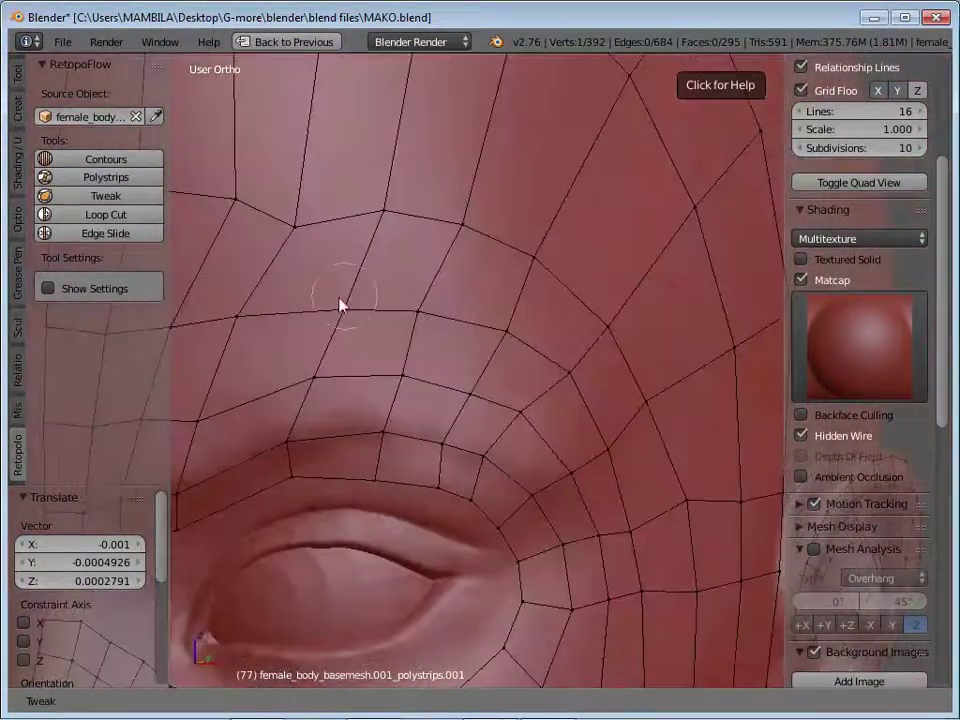
scroll(341, 304, down, 1)
scroll(276, 285, down, 1)
Orbit and zoom around the head to inspect the face front and the jaw below the ear
scroll(405, 294, down, 1)
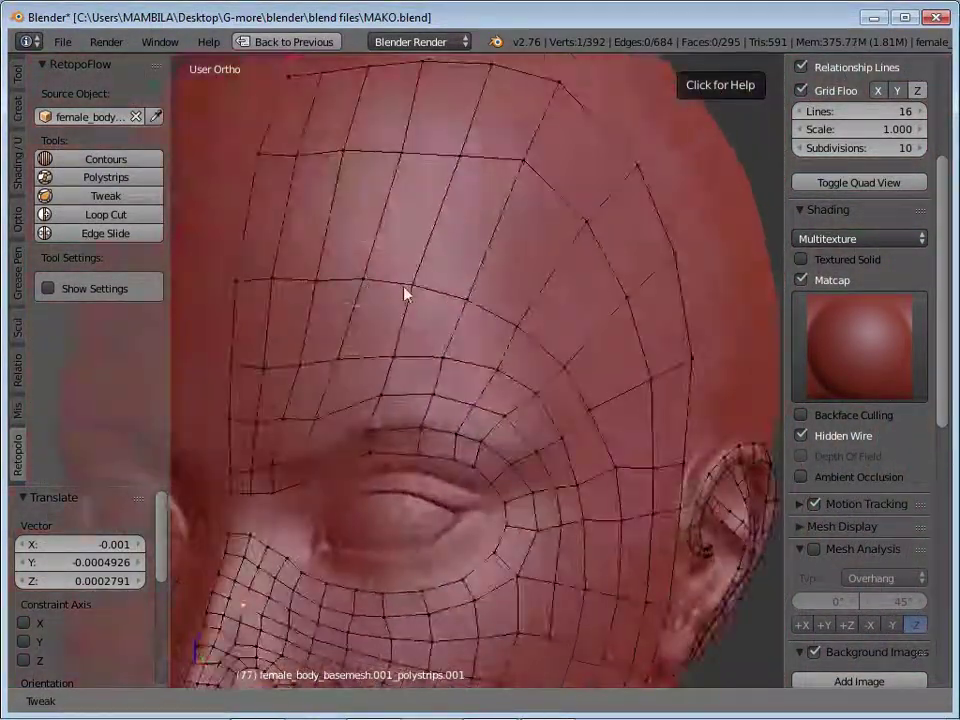
scroll(491, 347, down, 1)
scroll(401, 297, down, 3)
scroll(410, 250, up, 1)
scroll(480, 235, up, 1)
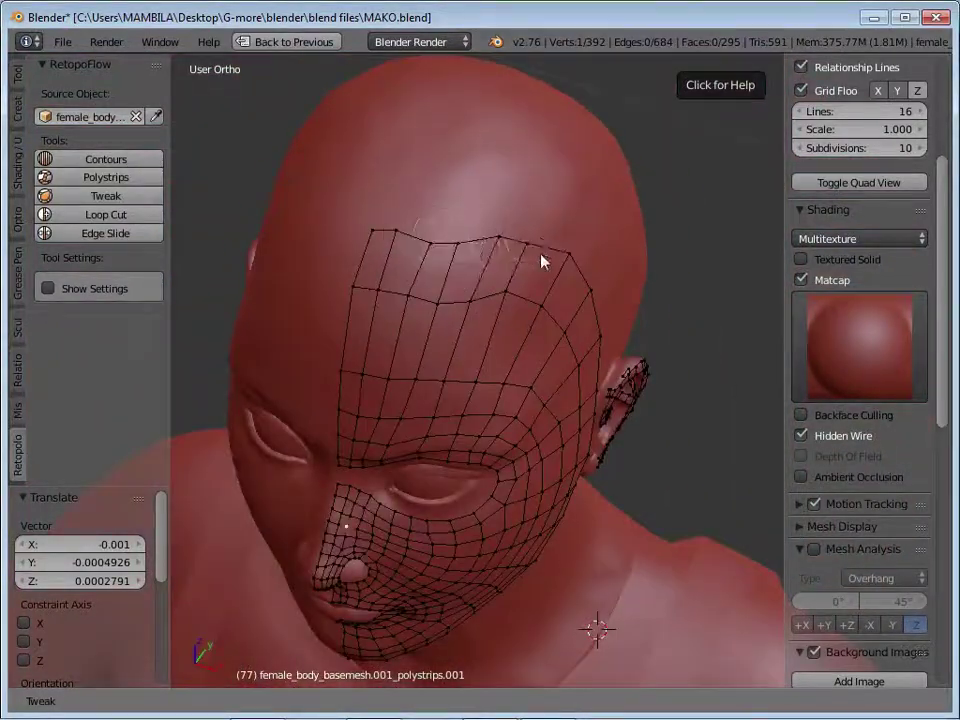
scroll(575, 300, up, 2)
scroll(575, 300, up, 2)
scroll(471, 161, up, 1)
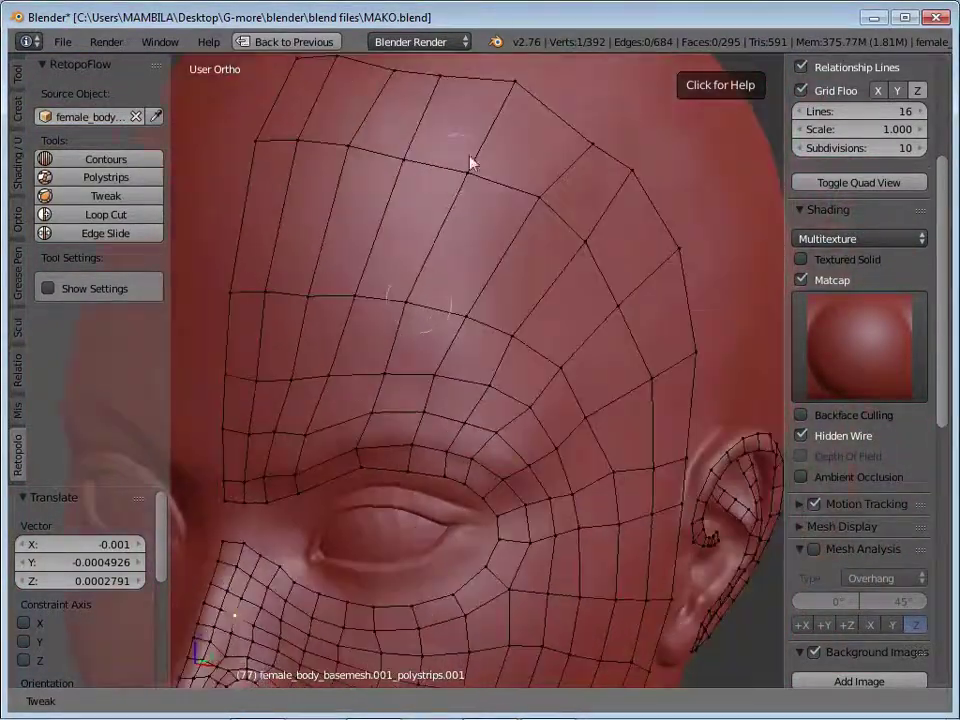
scroll(373, 347, up, 1)
scroll(606, 375, down, 3)
scroll(556, 358, down, 1)
scroll(545, 400, up, 1)
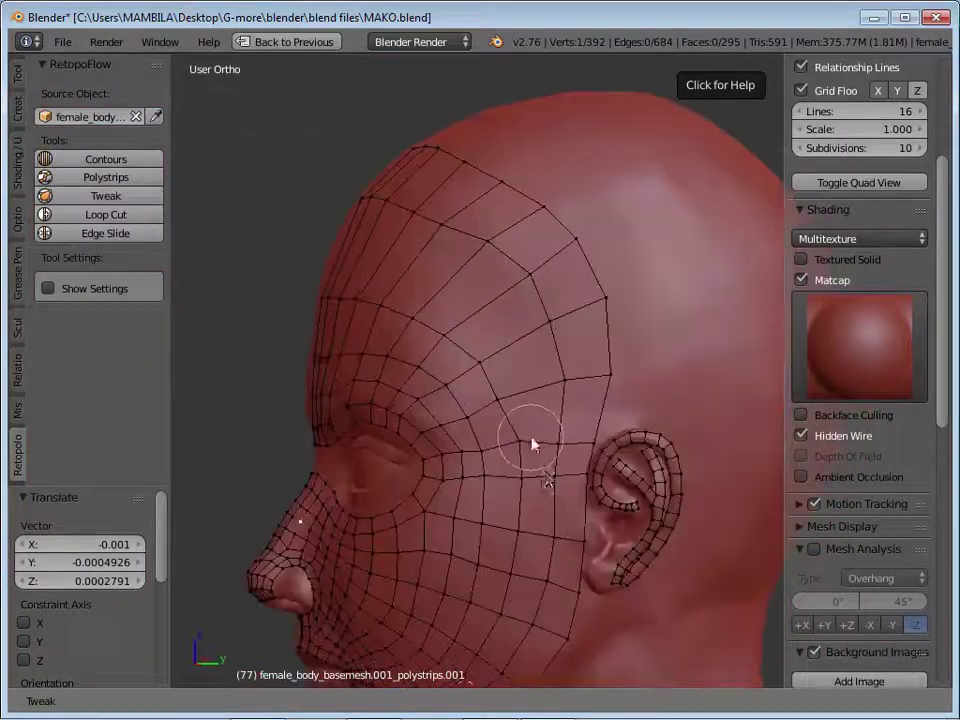
scroll(515, 380, up, 1)
scroll(530, 355, up, 1)
scroll(525, 385, up, 1)
mouse_move(515, 402)
middle_down()
mouse_move(453, 344)
mouse_move(581, 409)
mouse_move(543, 475)
mouse_move(425, 622)
middle_up()
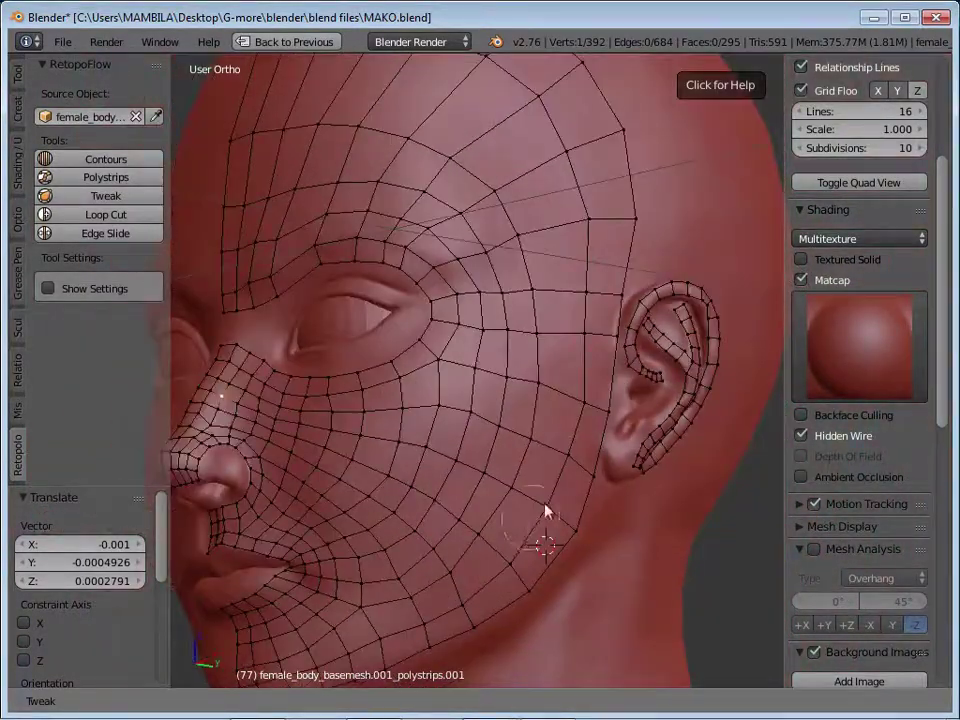
scroll(435, 583, down, 3)
scroll(287, 456, up, 4)
mouse_move(287, 456)
middle_down()
mouse_move(566, 401)
mouse_move(570, 305)
mouse_move(579, 388)
mouse_move(508, 454)
mouse_move(281, 467)
middle_up()
scroll(384, 490, up, 1)
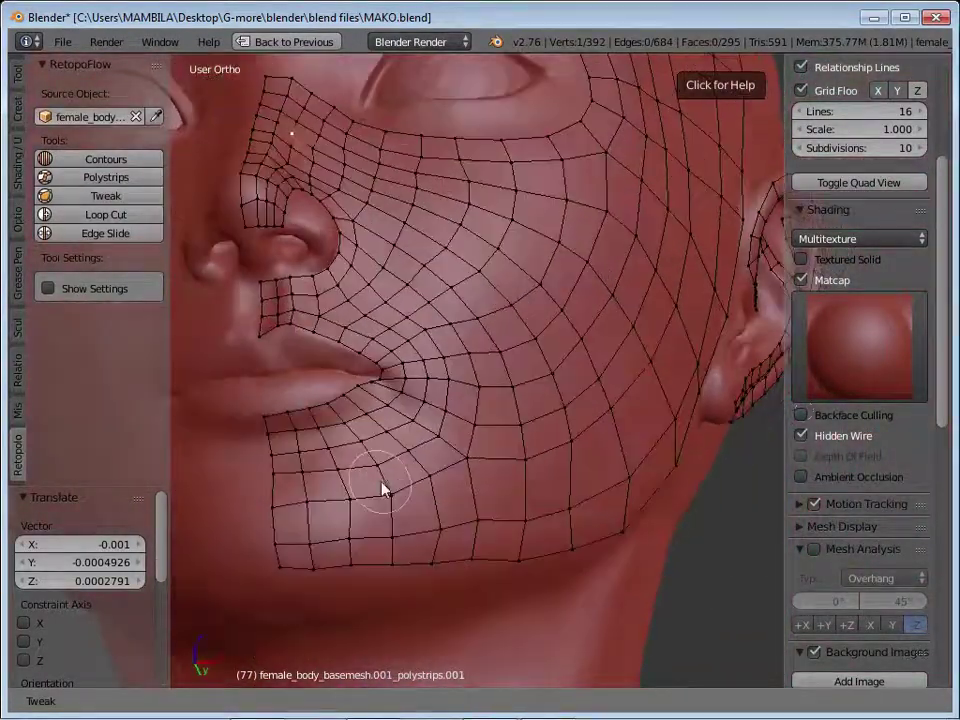
mouse_move(384, 490)
middle_down()
mouse_move(405, 516)
mouse_move(392, 399)
mouse_move(396, 418)
mouse_move(549, 478)
middle_up()
Orbit and zoom around the eye and temple to inspect the eye corner from several angles
scroll(396, 418, down, 3)
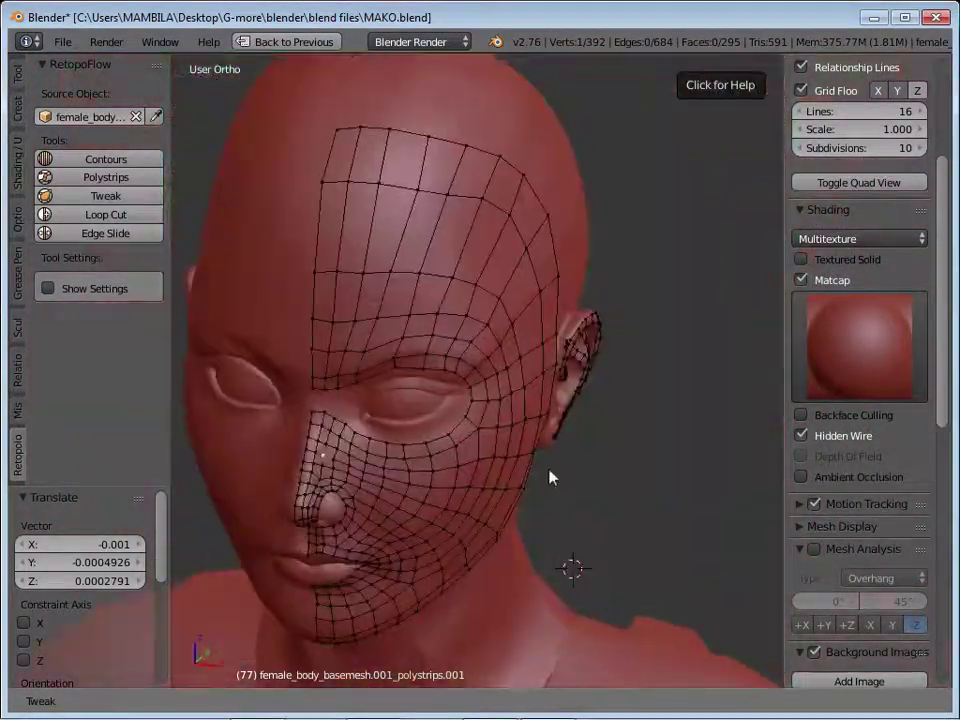
scroll(407, 214, up, 3)
scroll(319, 360, up, 3)
scroll(324, 354, down, 1)
scroll(297, 443, up, 4)
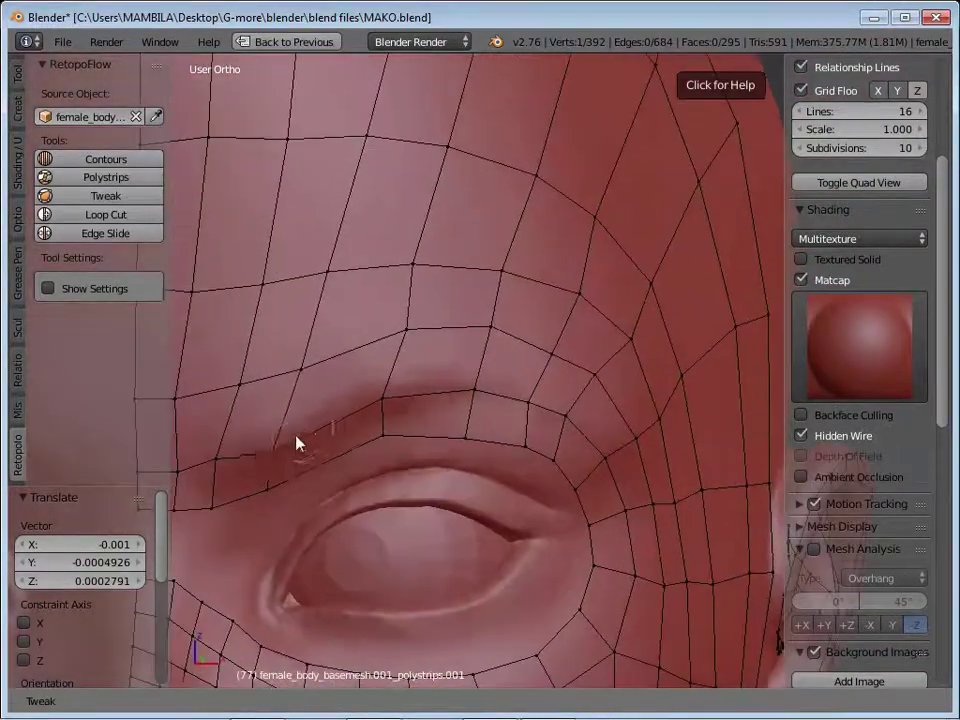
mouse_move(297, 443)
middle_down()
mouse_move(246, 461)
mouse_move(422, 435)
mouse_move(506, 465)
mouse_move(555, 457)
middle_up()
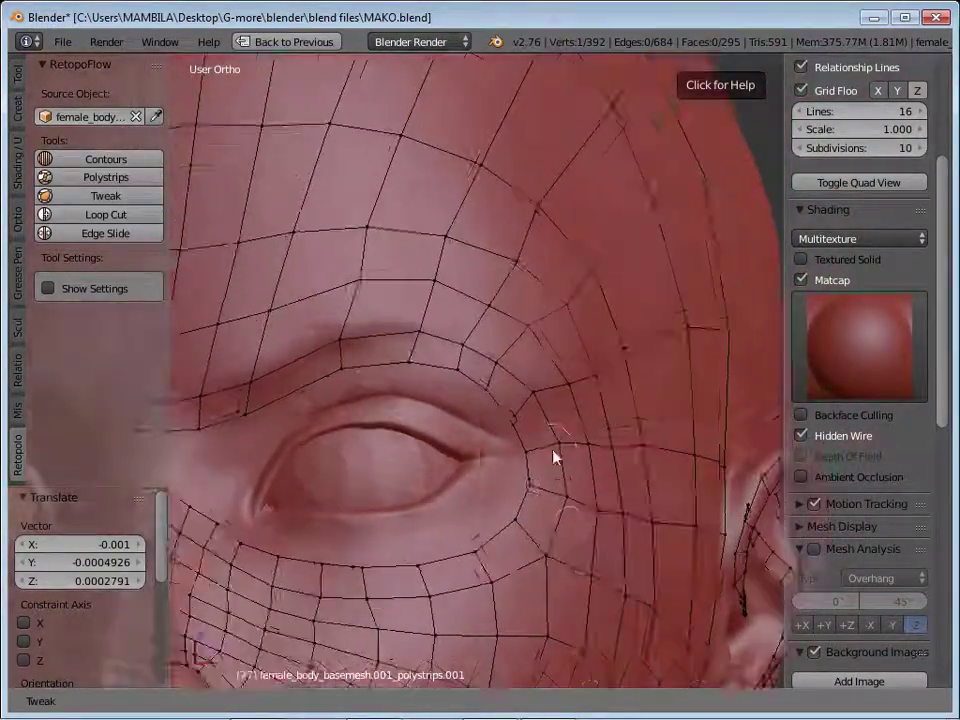
scroll(461, 551, down, 4)
scroll(390, 619, up, 4)
mouse_move(390, 619)
middle_down()
mouse_move(489, 621)
mouse_move(472, 520)
middle_up()
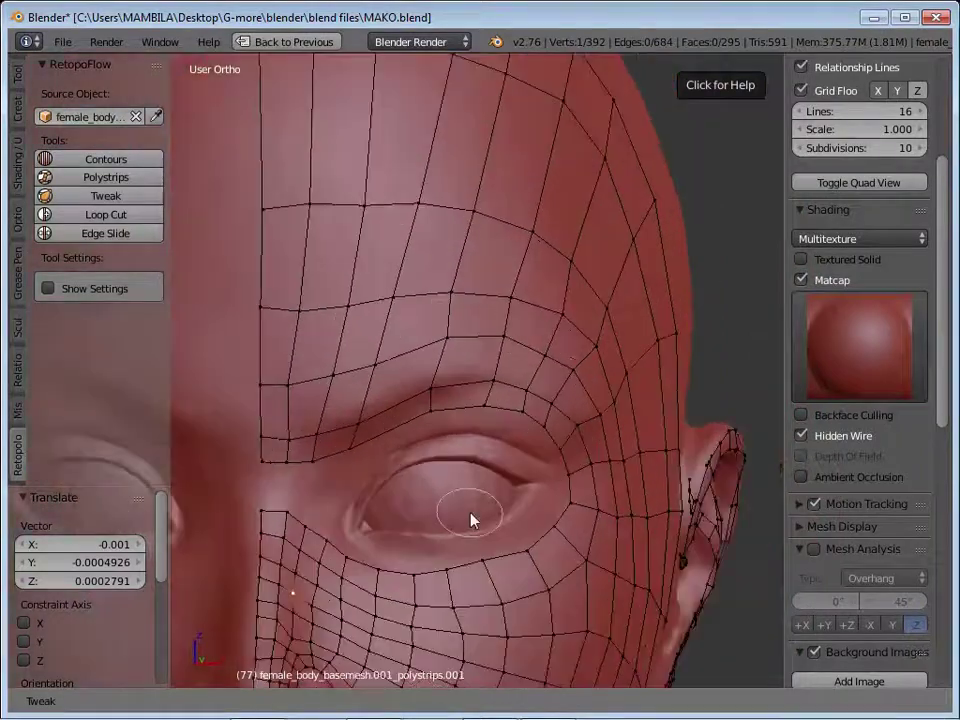
scroll(472, 520, down, 2)
middle_drag(407, 364, 429, 294)
scroll(523, 414, up, 2)
scroll(637, 390, up, 2)
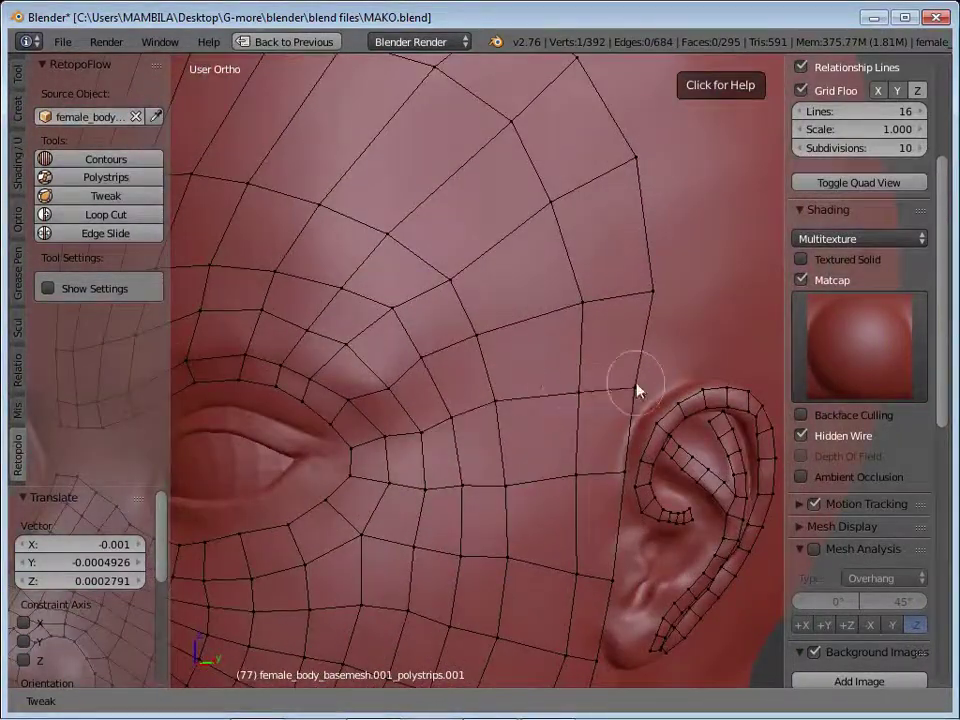
middle_drag(637, 390, 403, 429)
scroll(514, 491, up, 2)
scroll(722, 300, down, 2)
scroll(503, 408, up, 2)
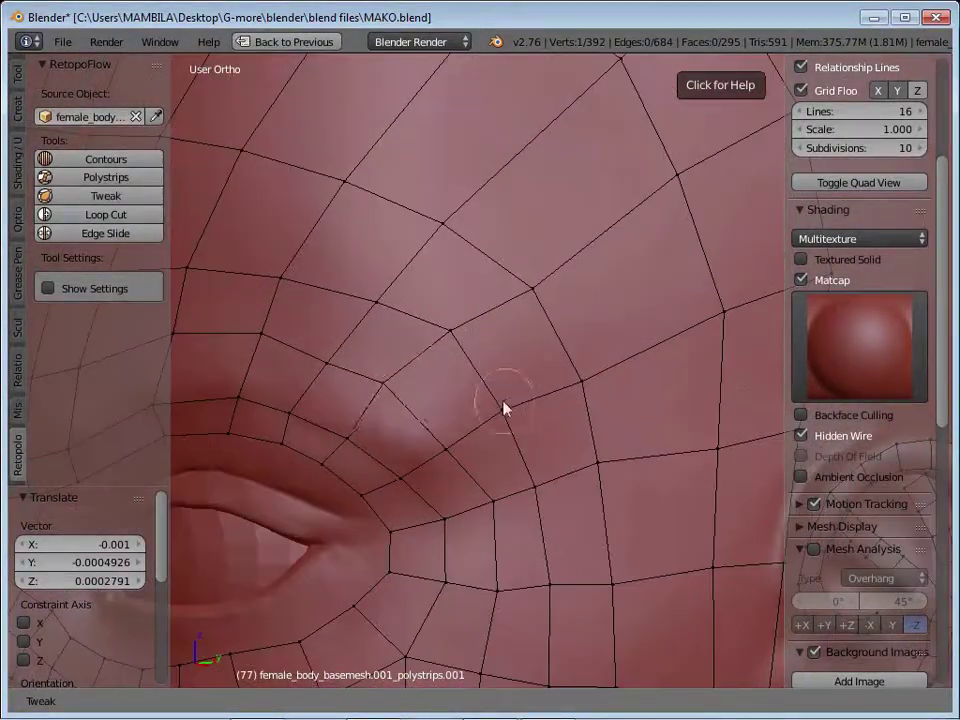
middle_drag(503, 408, 539, 430)
scroll(476, 281, down, 1)
scroll(493, 392, down, 2)
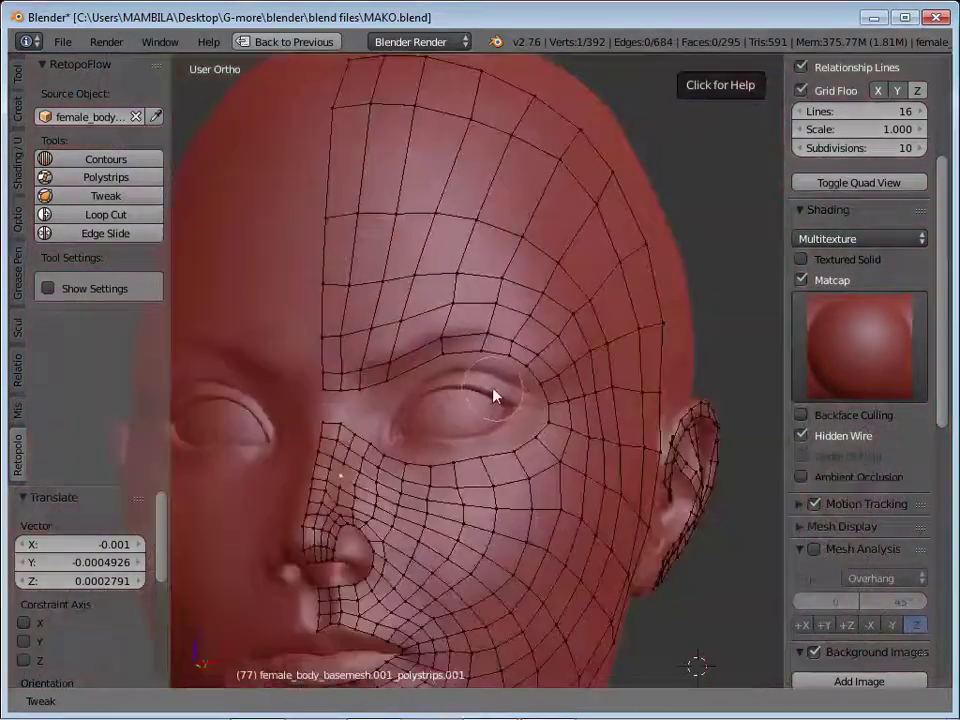
middle_drag(493, 392, 514, 450)
scroll(421, 358, up, 1)
middle_drag(421, 358, 454, 371)
scroll(476, 326, up, 1)
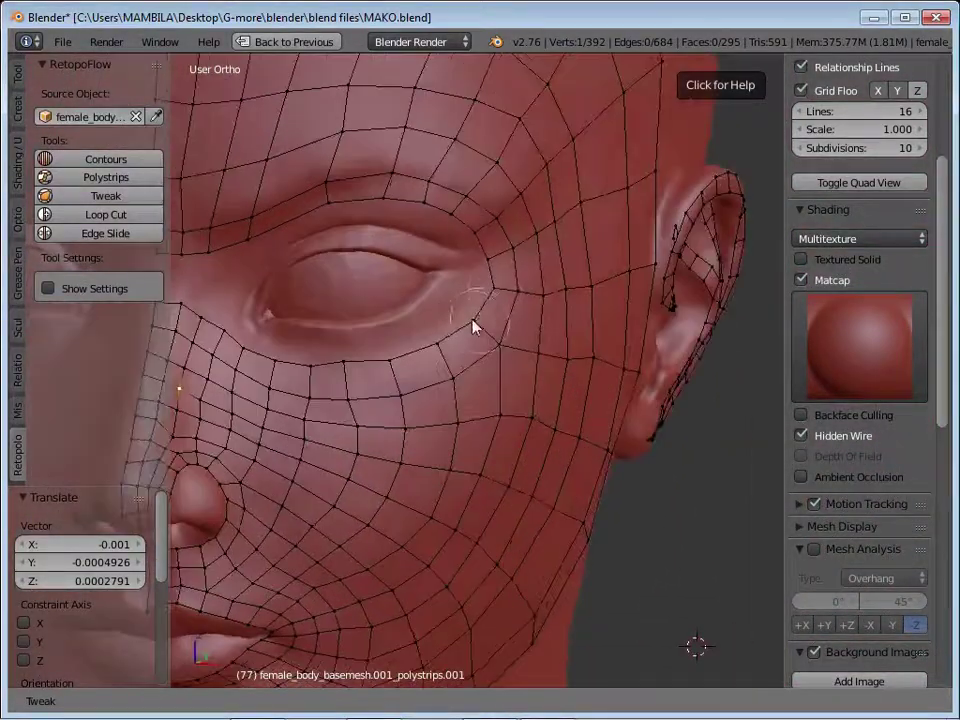
scroll(334, 467, up, 1)
scroll(334, 467, down, 3)
mouse_move(334, 467)
middle_down()
mouse_move(489, 429)
mouse_move(400, 330)
middle_up()
Cut a new edge loop across the face and slide it down along the forehead
click(120, 214)
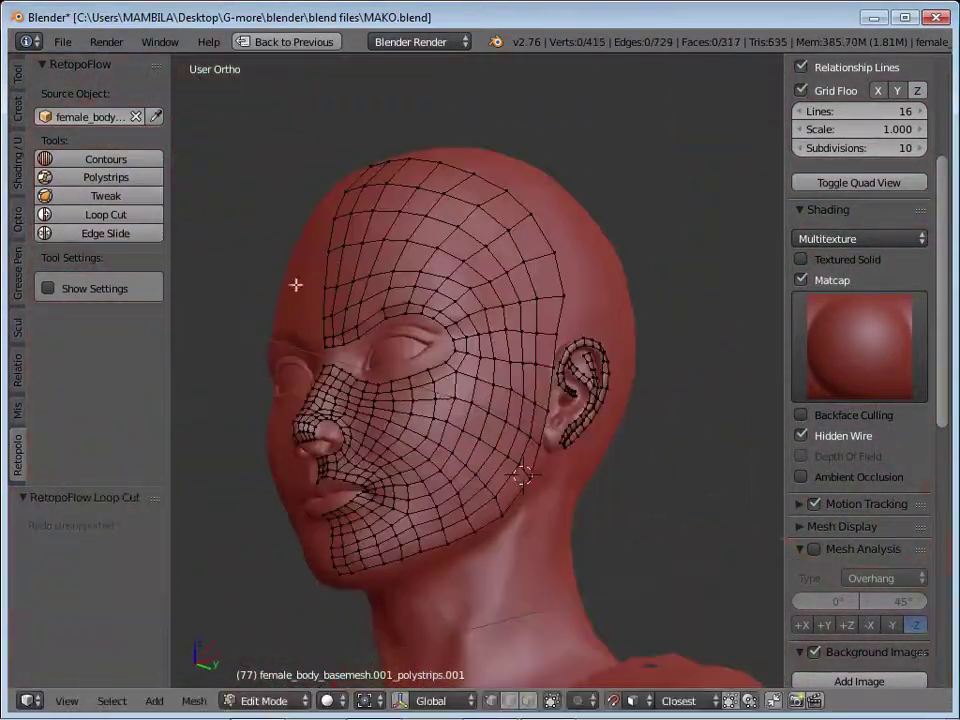
click(491, 266)
mouse_move(491, 266)
middle_down()
mouse_move(433, 418)
mouse_move(489, 371)
mouse_move(527, 440)
mouse_move(574, 422)
mouse_move(497, 392)
mouse_move(593, 330)
mouse_move(549, 438)
mouse_move(439, 450)
mouse_move(408, 423)
middle_up()
key(Escape)
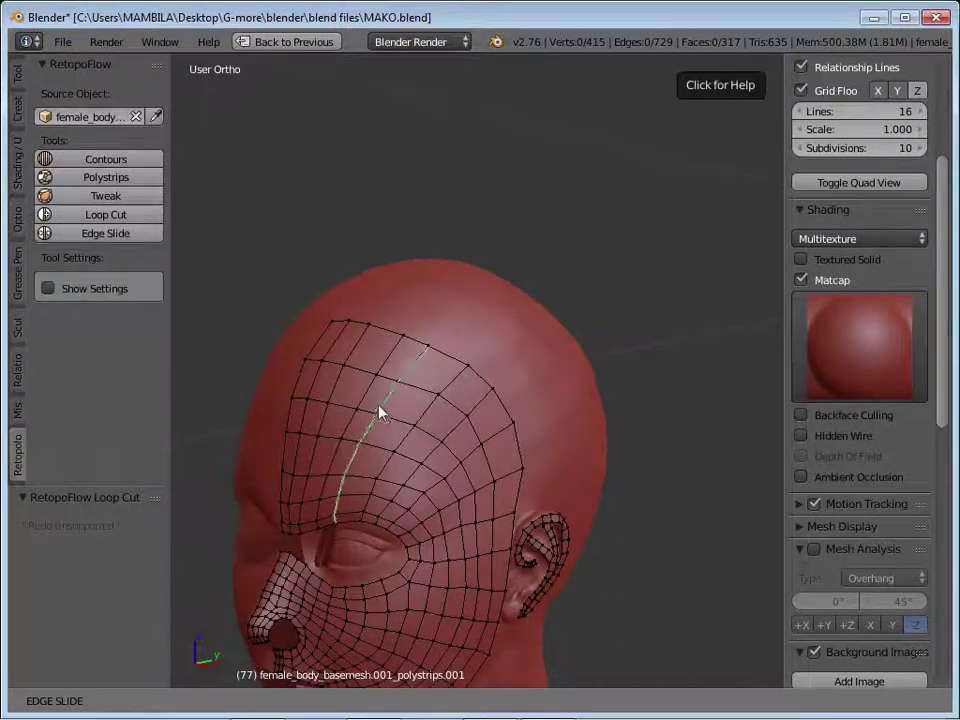
Move the nostril vertices into place and fill a new edge to wrap the nostril wing
scroll(443, 392, up, 3)
scroll(414, 401, up, 4)
scroll(511, 462, up, 5)
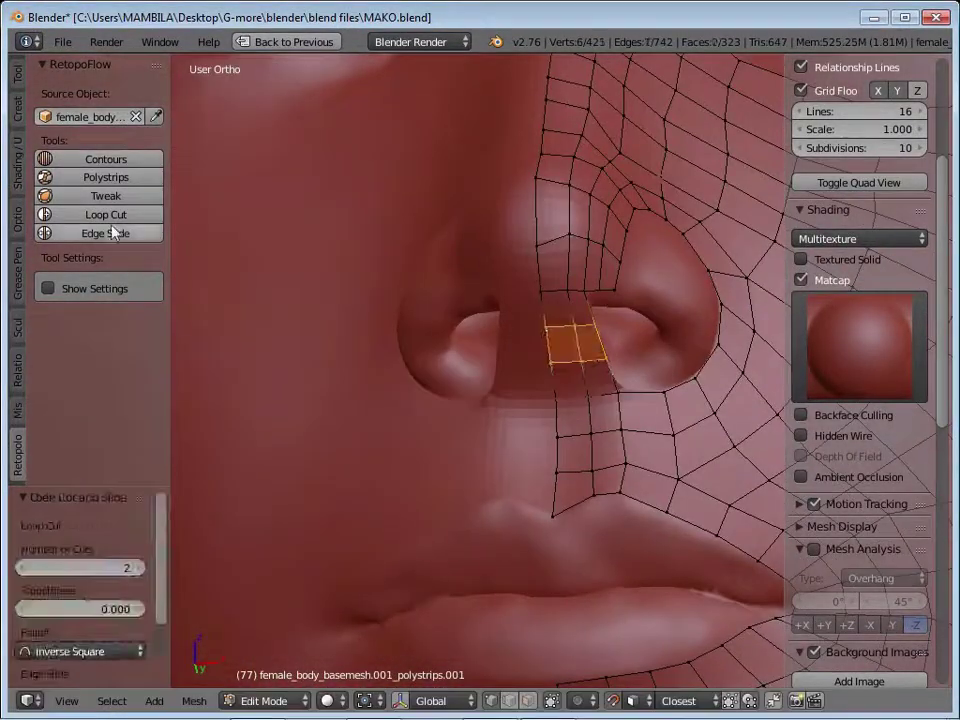
middle_drag(585, 352, 365, 410)
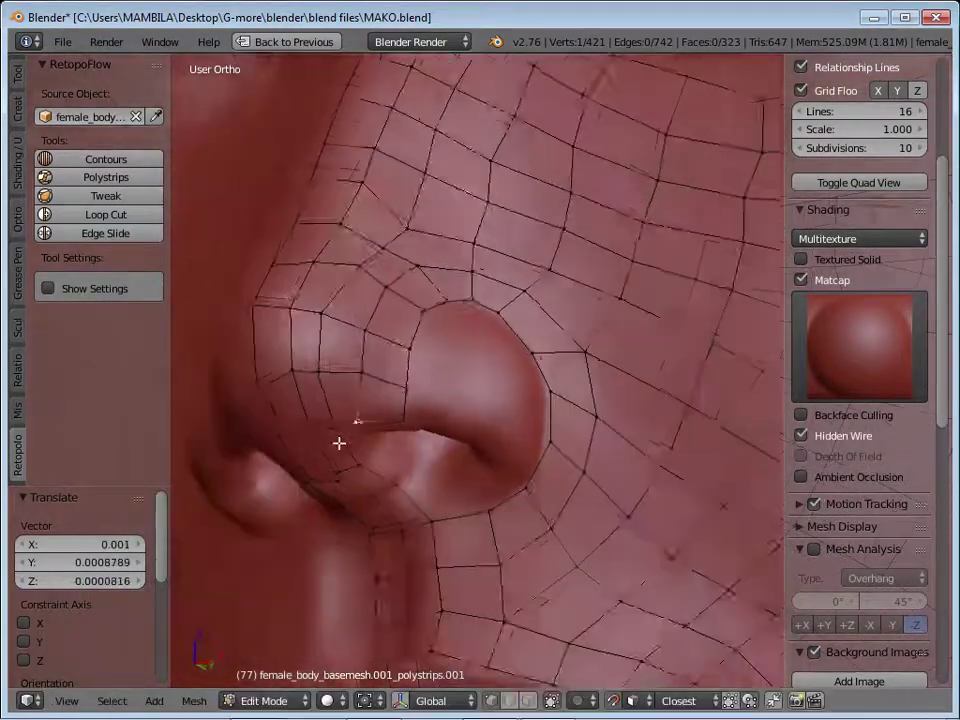
middle_drag(339, 443, 493, 371)
mouse_move(281, 266)
middle_down()
mouse_move(444, 315)
mouse_move(418, 338)
middle_up()
click(365, 402)
mouse_move(365, 402)
middle_down()
mouse_move(302, 304)
mouse_move(444, 393)
middle_up()
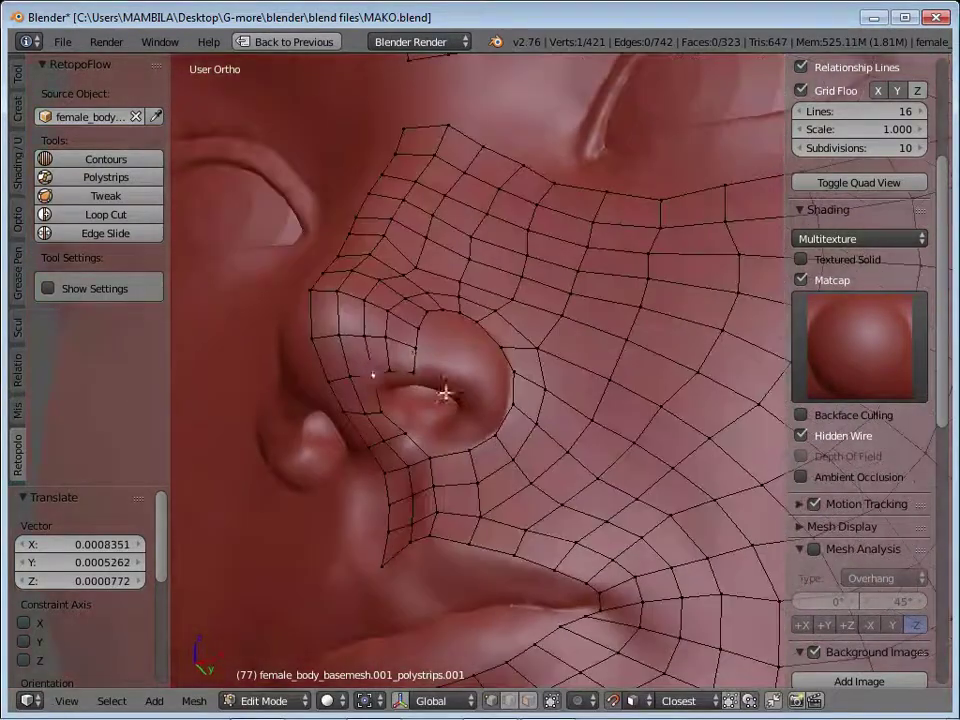
key(f)
mouse_move(513, 413)
middle_down()
mouse_move(424, 469)
mouse_move(416, 422)
mouse_move(424, 460)
mouse_move(349, 336)
middle_up()
Cut a loop around the nose and place its vertices on the nostril
click(424, 297)
mouse_move(424, 297)
middle_down()
mouse_move(349, 491)
mouse_move(397, 485)
mouse_move(551, 411)
mouse_move(416, 480)
mouse_move(397, 572)
middle_up()
click(433, 495)
key(g)
click(416, 480)
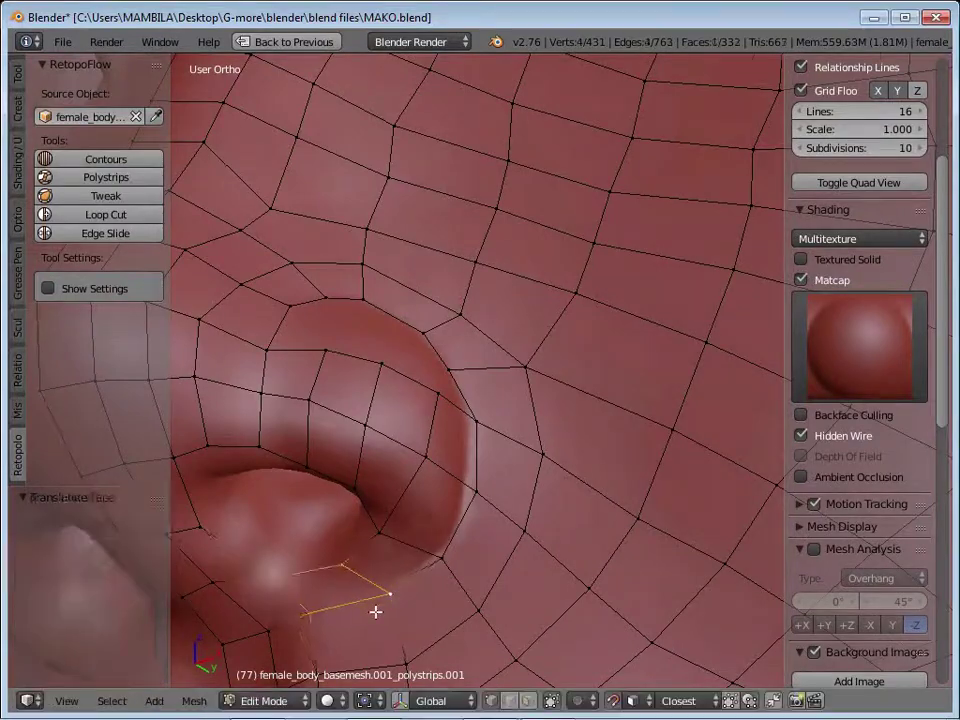
middle_drag(375, 611, 376, 555)
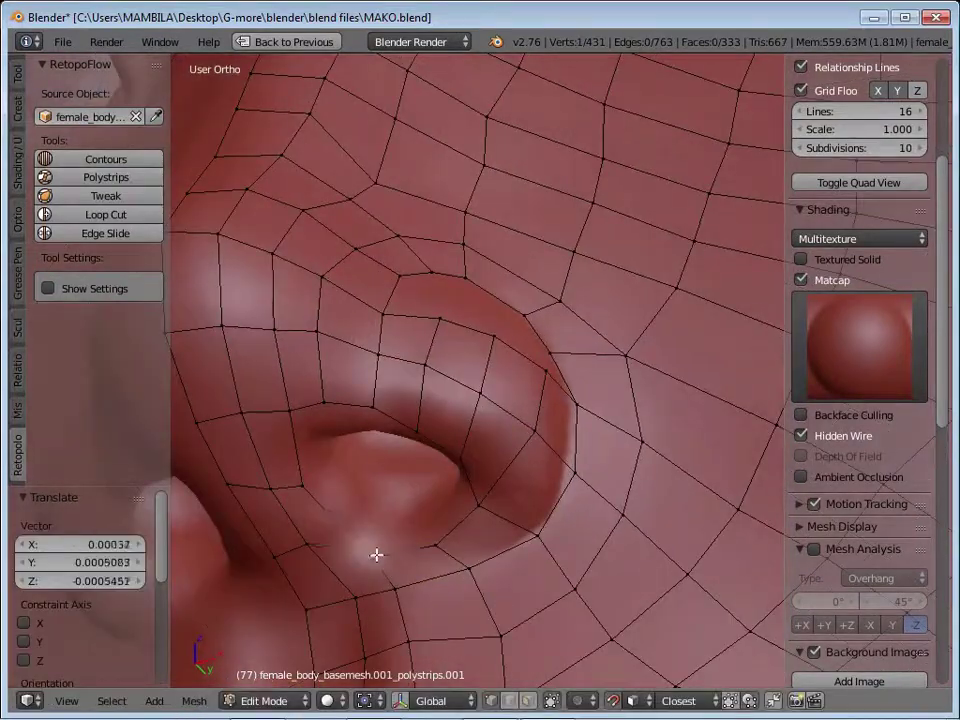
middle_drag(484, 464, 430, 494)
Fill a new face between the selected nose vertices and move them into place
key(g)
middle_drag(414, 571, 413, 391)
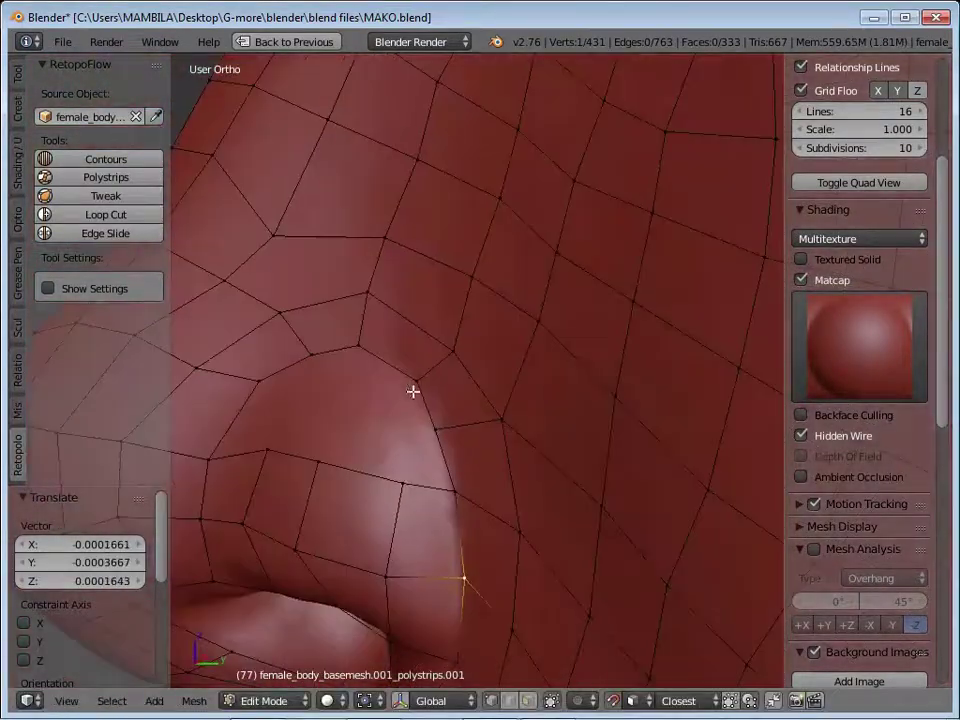
key(f)
scroll(407, 519, down, 2)
middle_drag(407, 519, 586, 567)
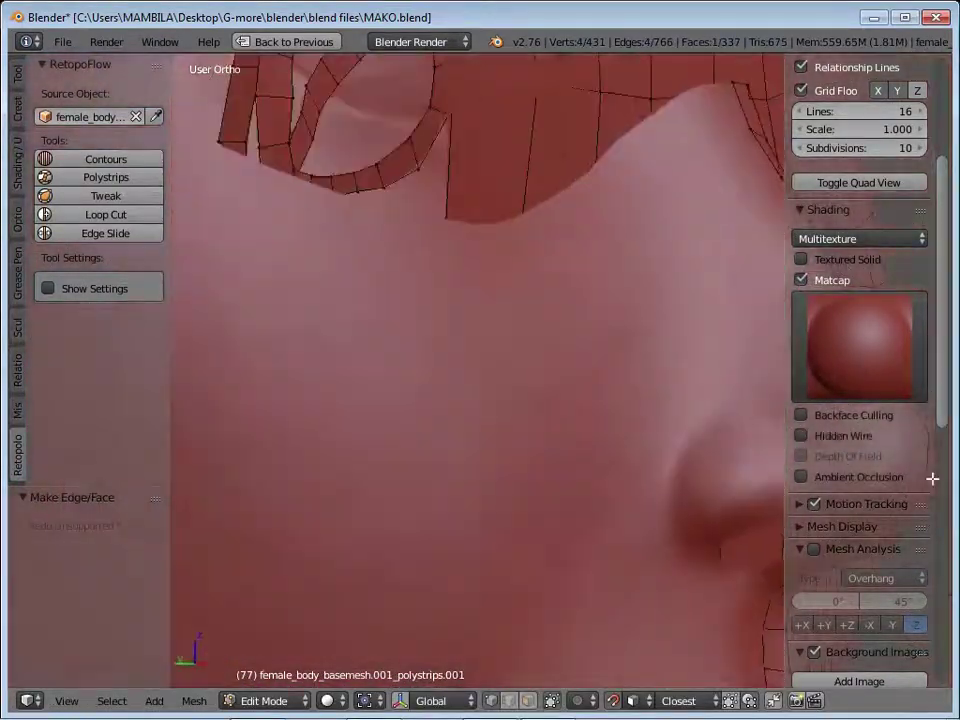
key(g)
mouse_move(569, 621)
middle_down()
mouse_move(478, 576)
mouse_move(615, 568)
mouse_move(453, 527)
mouse_move(480, 498)
middle_up()
click(596, 570)
scroll(596, 570, down, 5)
Extend the quad mesh with new faces over the nostril
click(800, 435)
scroll(401, 617, up, 5)
alt+click(465, 516)
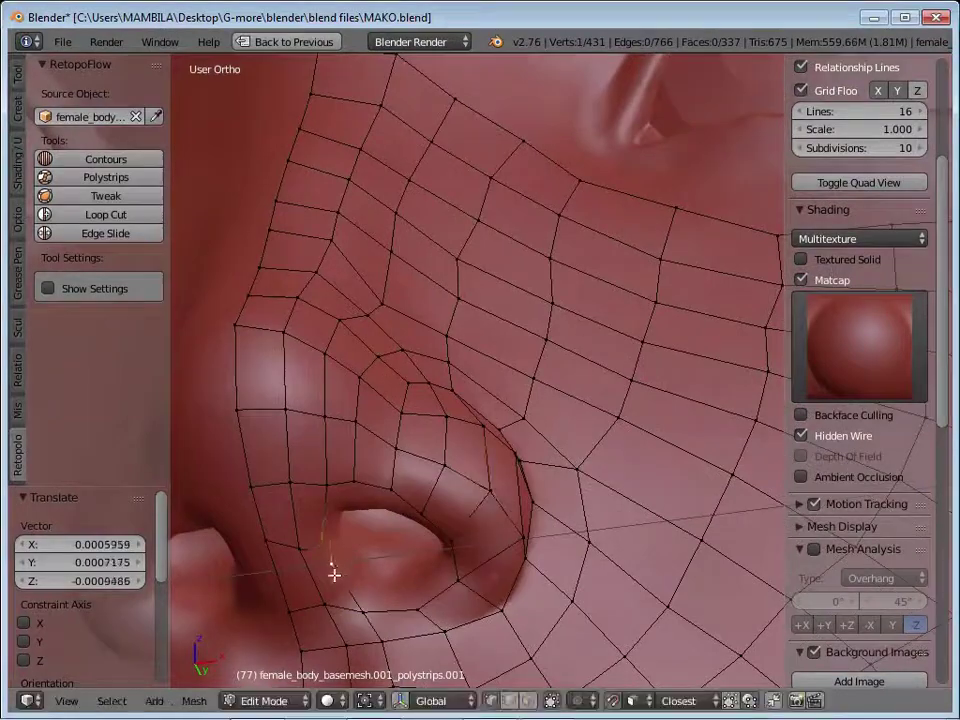
mouse_move(334, 574)
middle_down()
mouse_move(625, 499)
mouse_move(475, 458)
mouse_move(432, 597)
mouse_move(732, 433)
middle_up()
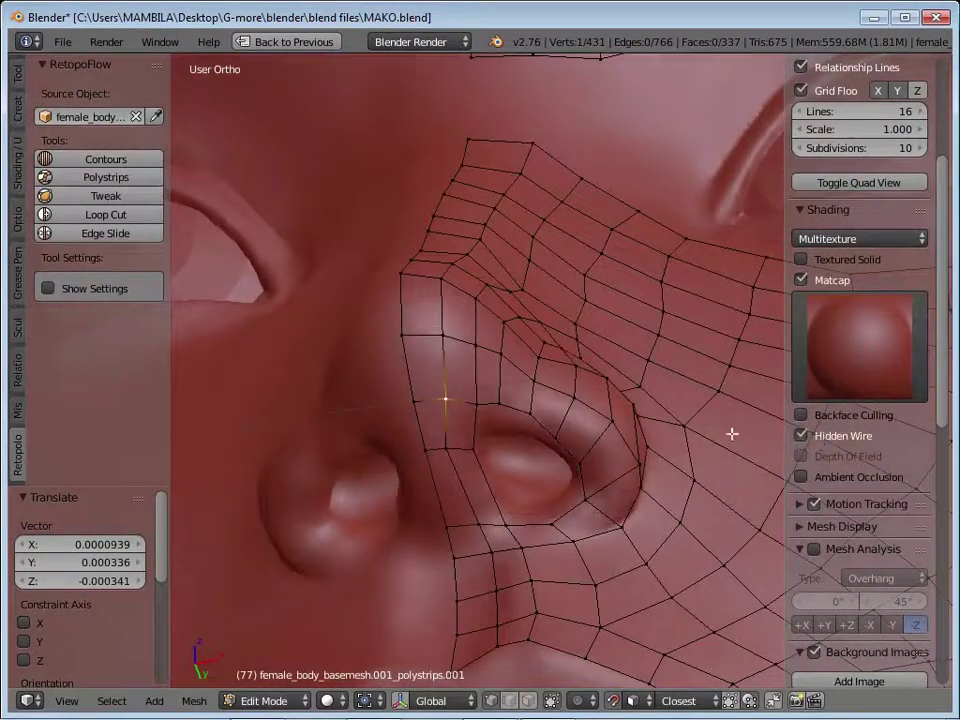
click(800, 435)
middle_drag(800, 435, 485, 496)
mouse_move(498, 545)
middle_down()
mouse_move(441, 516)
mouse_move(591, 544)
mouse_move(505, 597)
middle_up()
click(800, 435)
mouse_move(800, 435)
middle_down()
mouse_move(568, 574)
mouse_move(510, 525)
mouse_move(499, 546)
middle_up()
middle_drag(394, 511, 555, 575)
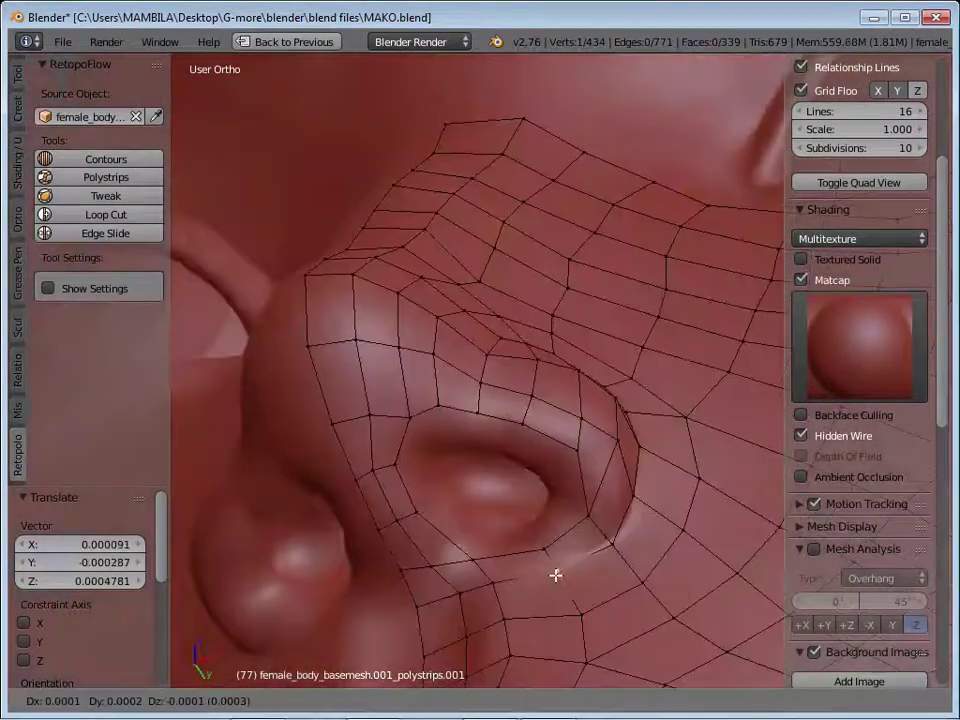
mouse_move(566, 507)
middle_down()
mouse_move(694, 514)
mouse_move(489, 475)
middle_up()
Select the nostril edge loop, try extruding it inward, then undo the extrusion
right_click(489, 475)
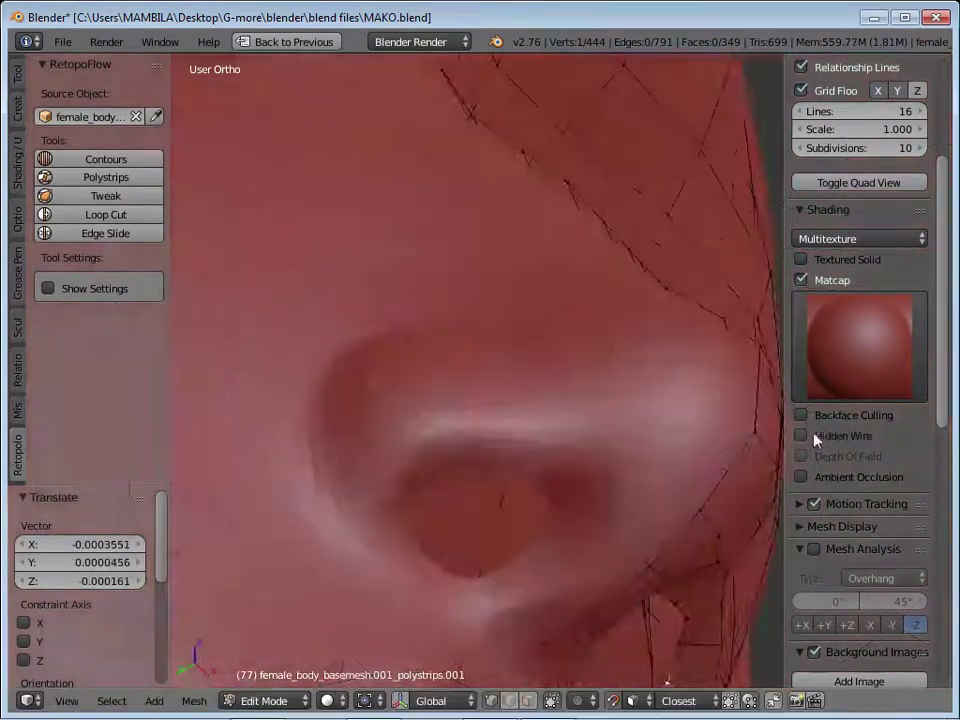
click(800, 435)
middle_drag(800, 435, 517, 388)
mouse_move(380, 370)
middle_down()
mouse_move(456, 514)
mouse_move(561, 399)
middle_up()
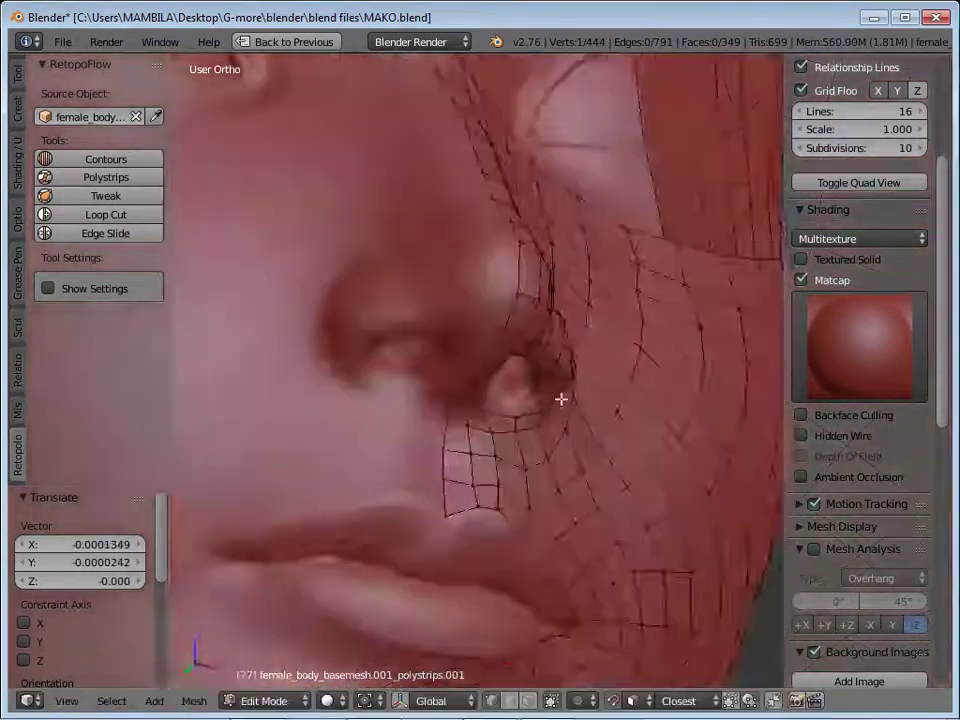
alt+right_click(400, 440)
click(800, 435)
middle_drag(800, 437, 561, 405)
key(e)
key(ctrl+z)
scroll(561, 405, up, 3)
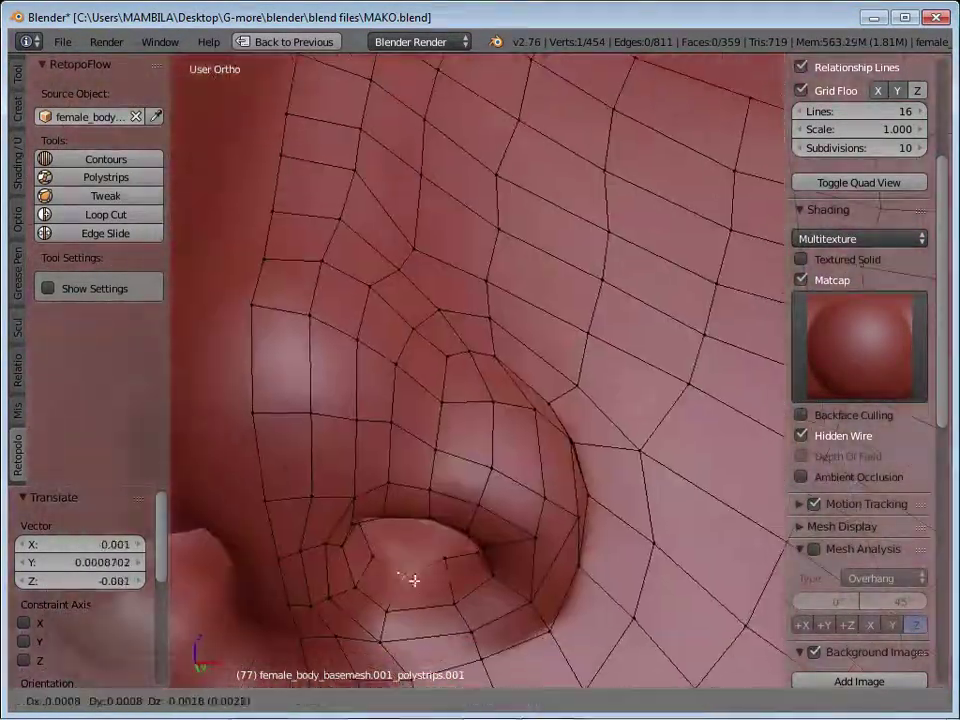
In local view, fill the gap between the eyes and loop-cut a new ring around the eye
key(KP_Divide)
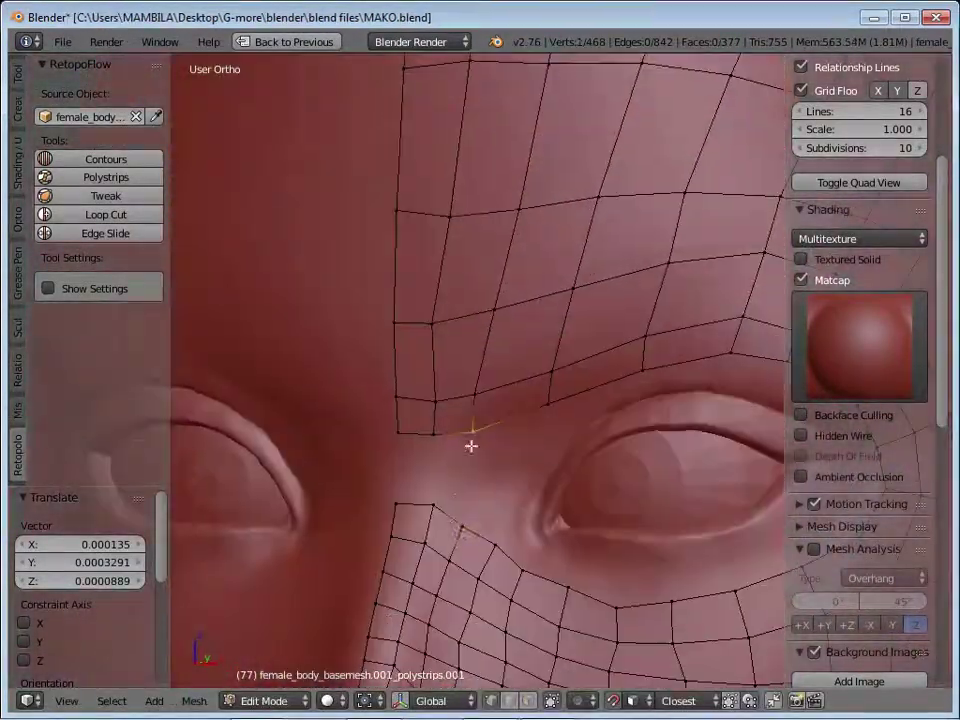
key(f)
key(ctrl+r)
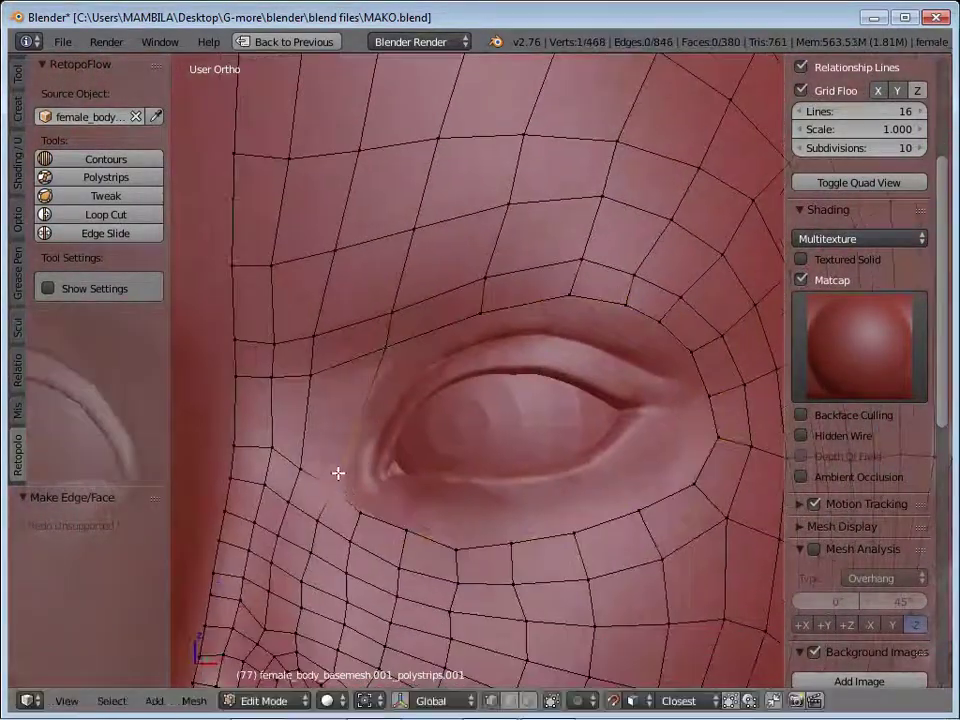
scroll(459, 428, down, 2)
click(241, 301)
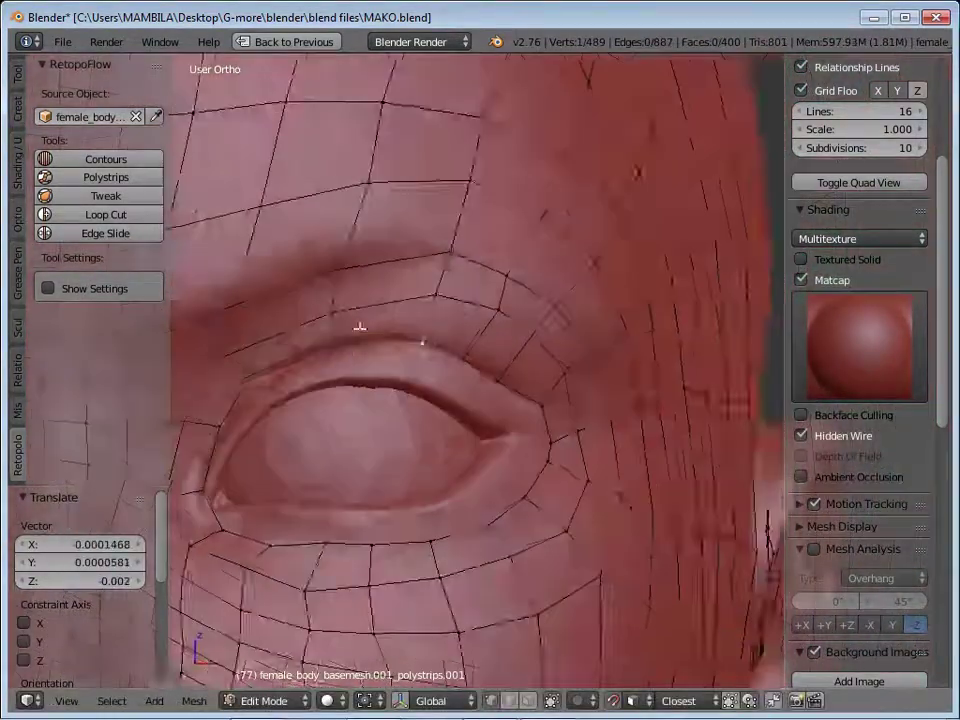
scroll(340, 420, down, 6)
Place a new RetopoFlow loop cut around the eye opening, checking it from a three-quarter view
middle_drag(377, 407, 600, 408)
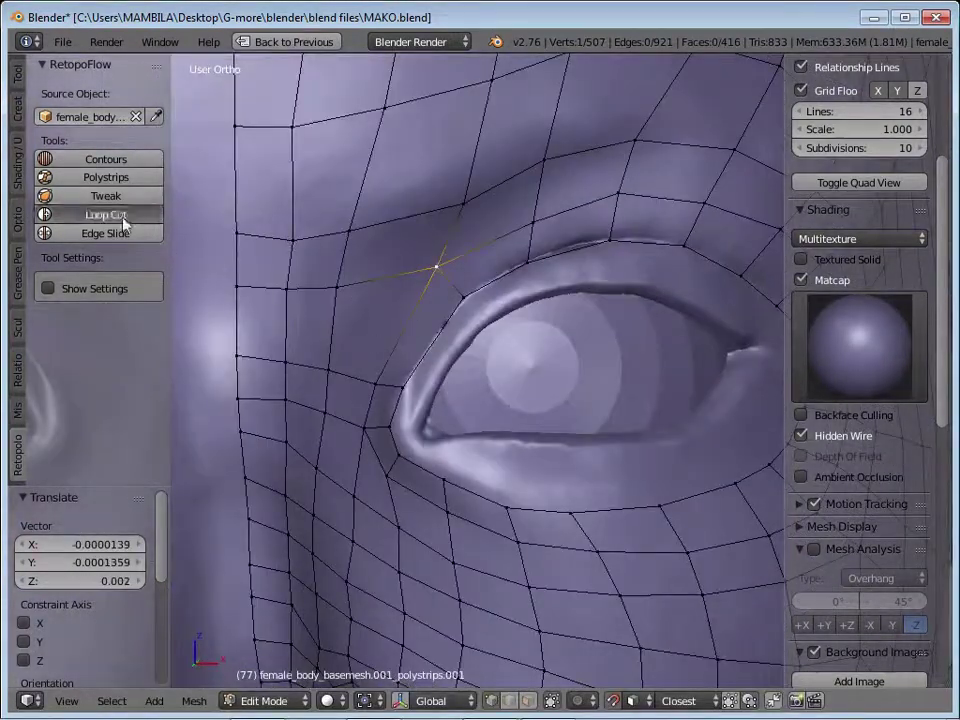
click(125, 224)
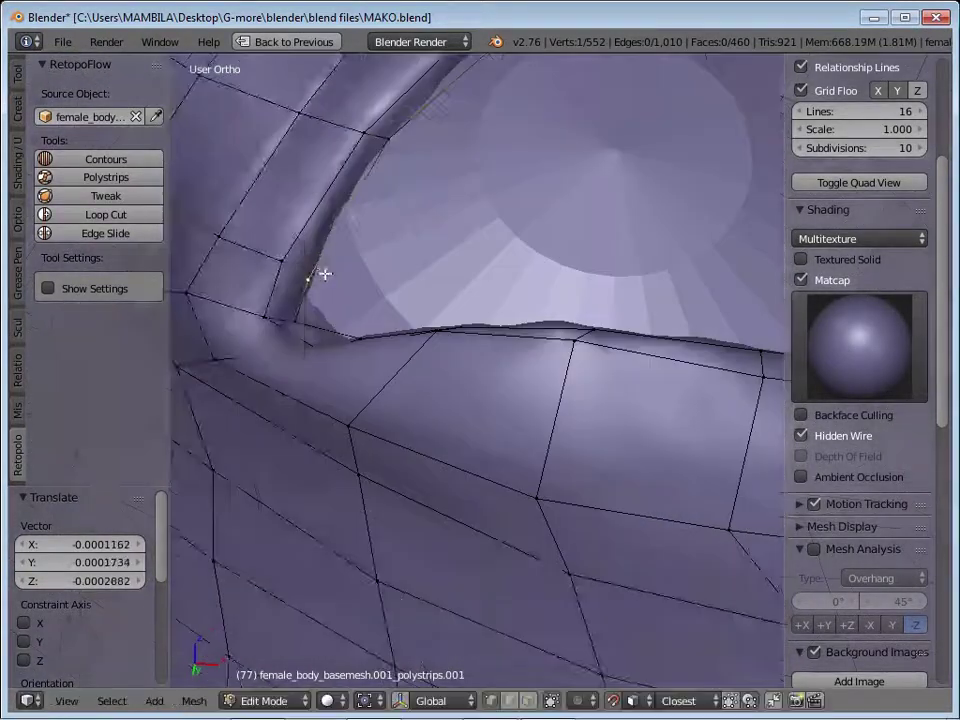
middle_drag(324, 273, 617, 506)
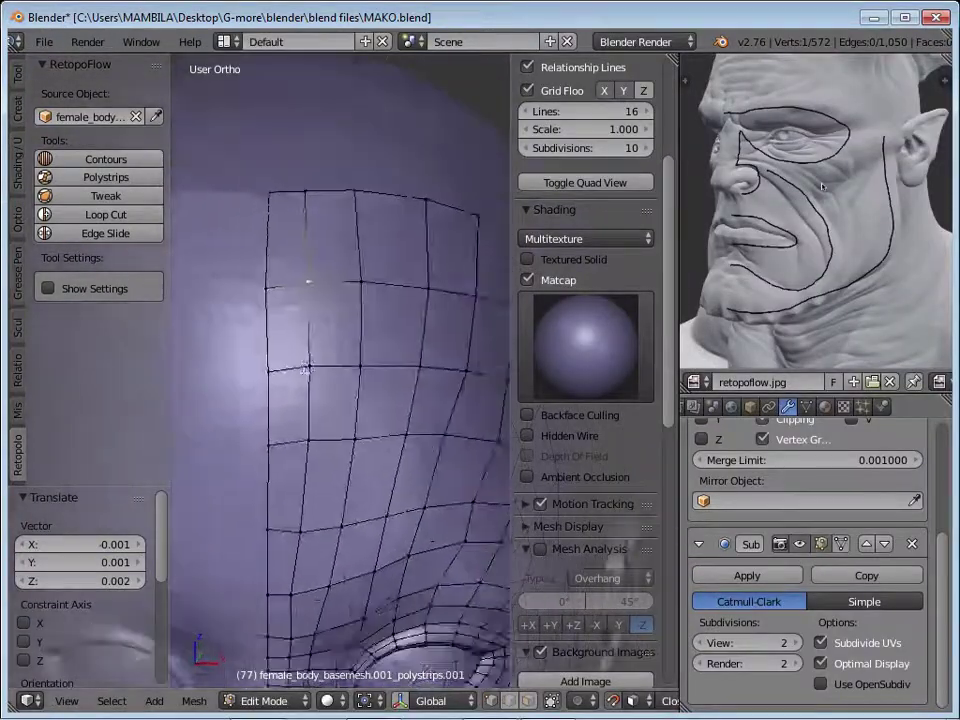
Isolate the retopology mesh in local view and frame the whole eye
key(KP_Divide)
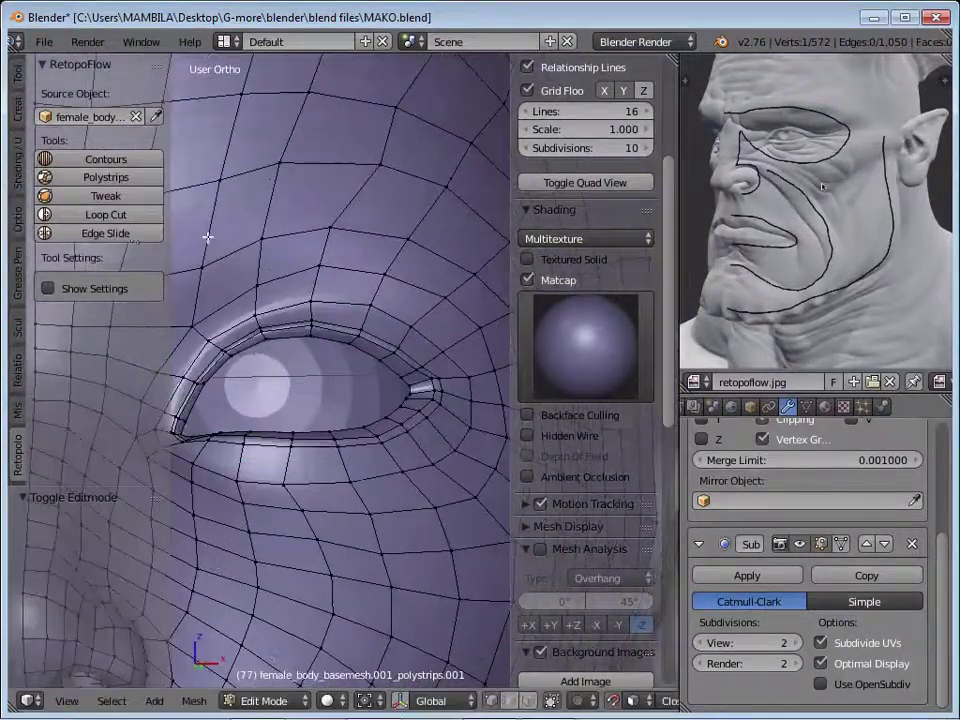
scroll(339, 285, up, 3)
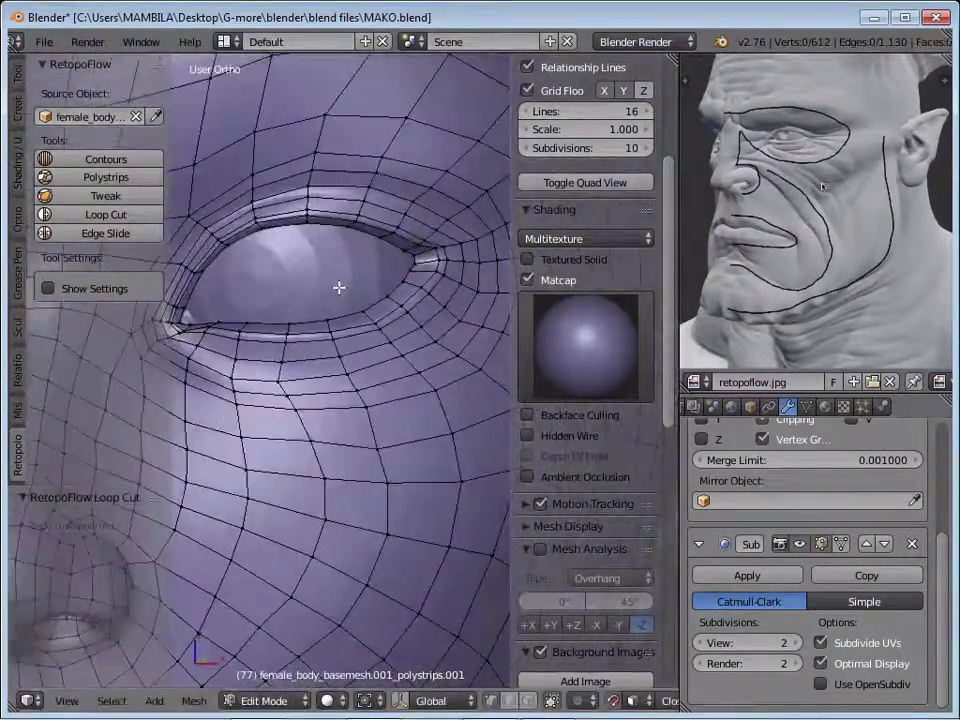
scroll(339, 285, up, 3)
scroll(339, 285, up, 3)
shift+middle_drag(299, 175, 285, 256)
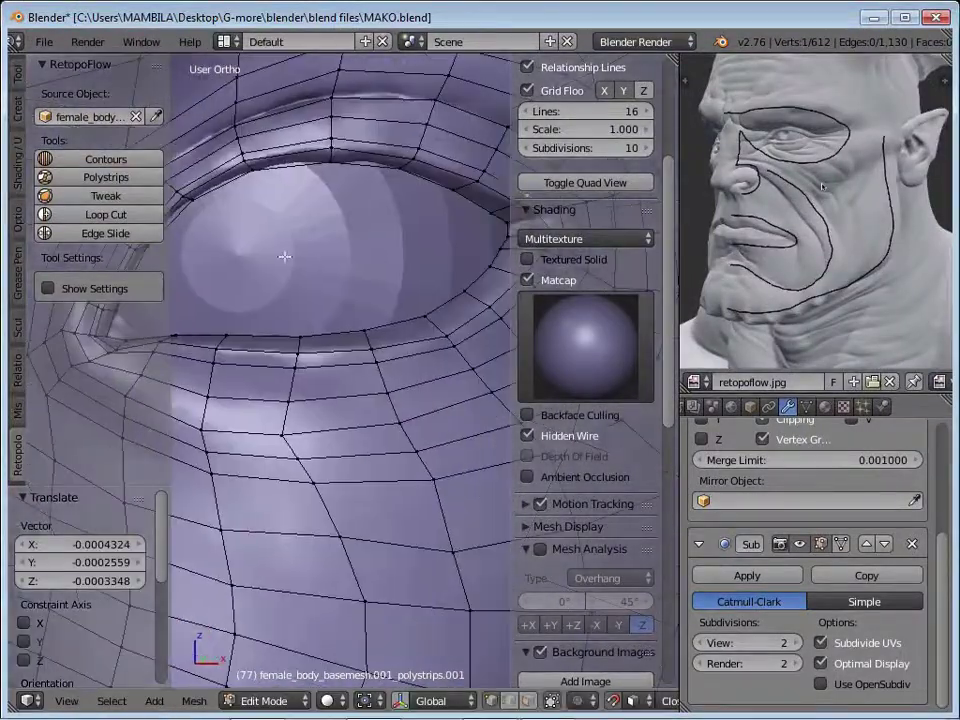
scroll(393, 347, down, 5)
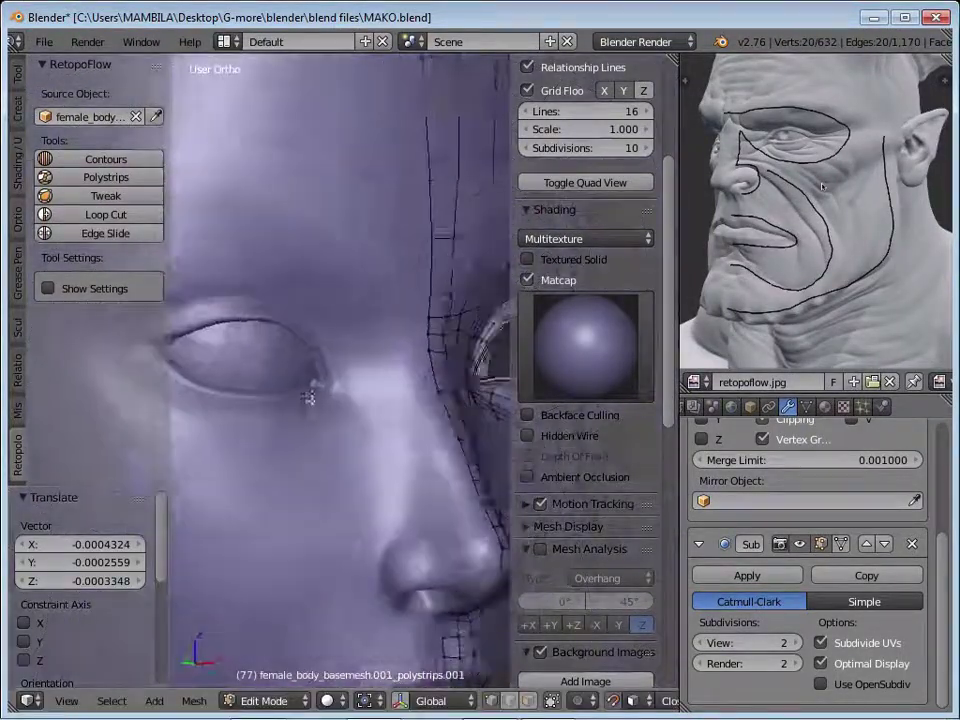
scroll(390, 392, down, 3)
Move an eye-corner vertex to fit the eyelid and enable Hidden Wire
right_drag(290, 314, 311, 325)
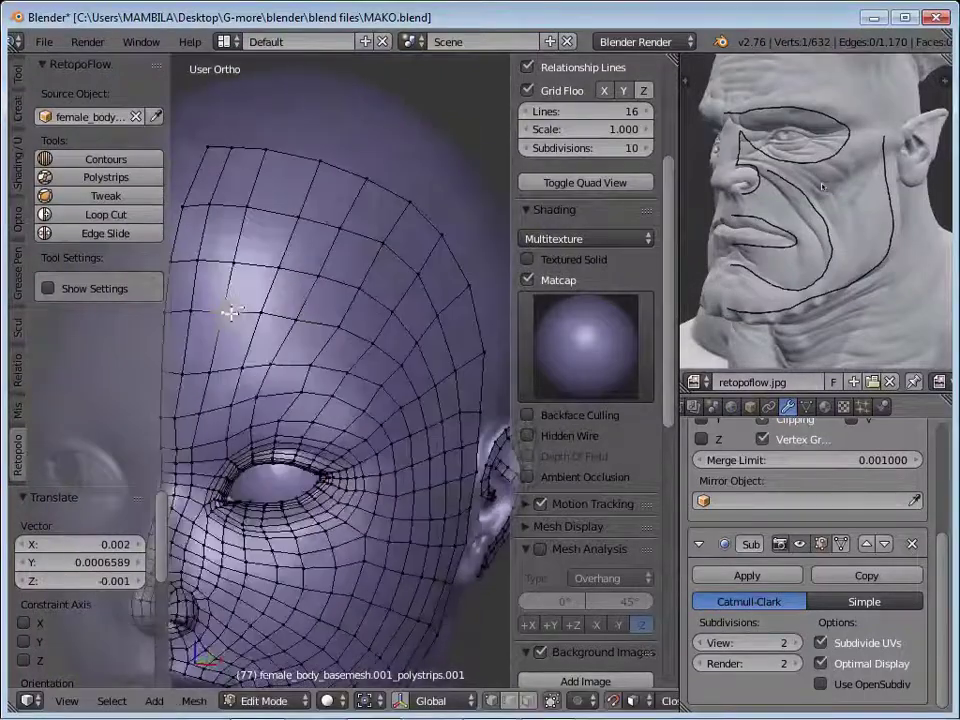
middle_drag(231, 313, 288, 321)
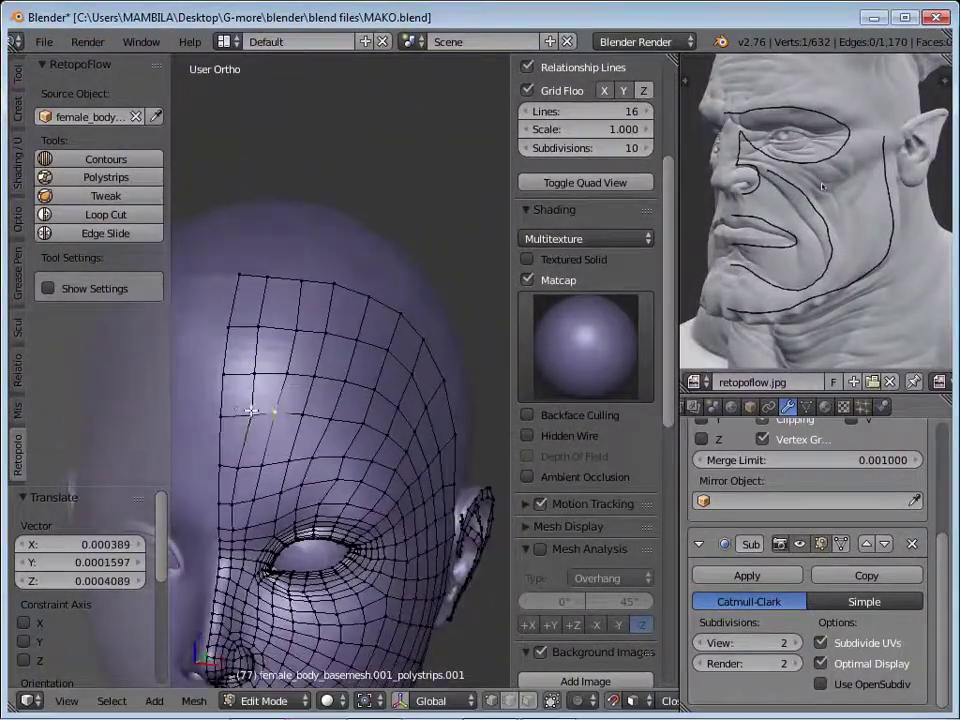
middle_drag(292, 465, 403, 471)
scroll(553, 321, up, 2)
click(527, 473)
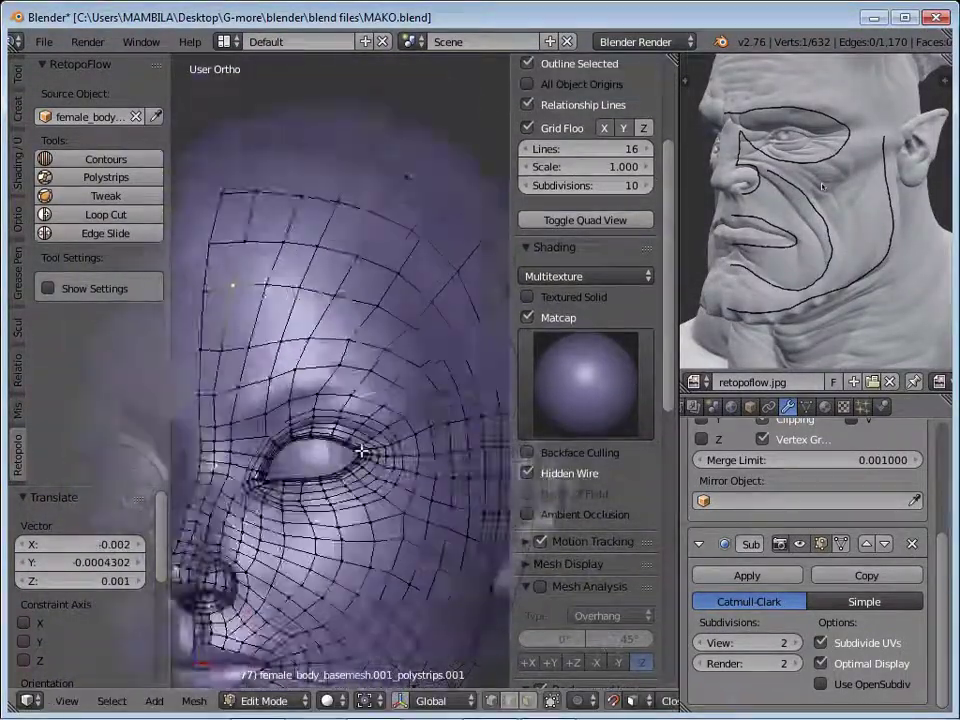
mouse_move(326, 390)
middle_down()
mouse_move(282, 390)
mouse_move(343, 418)
middle_up()
scroll(343, 418, down, 5)
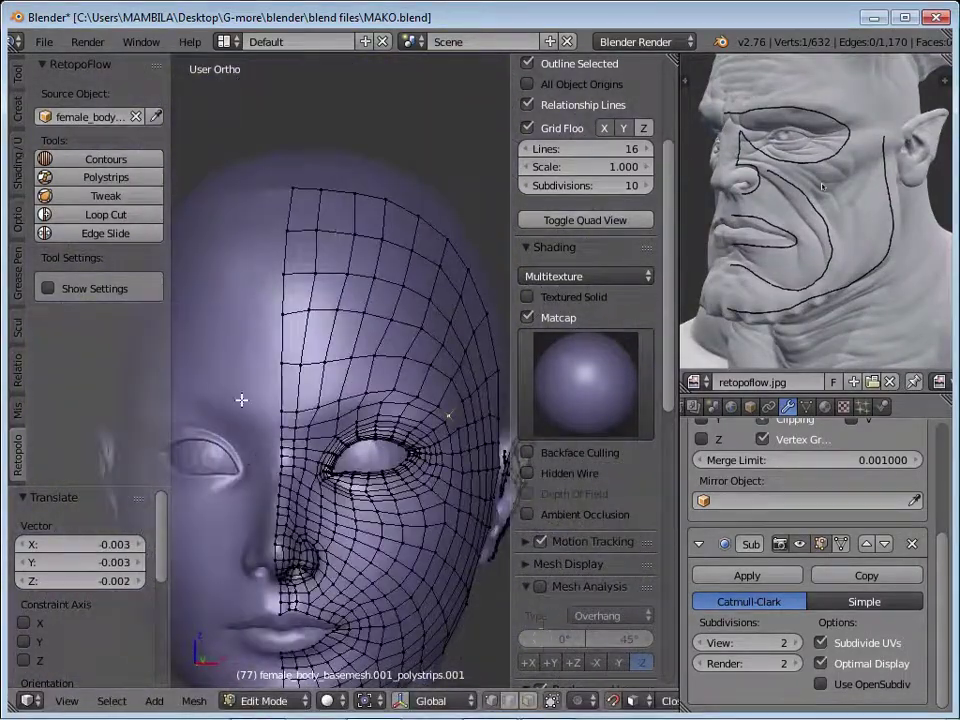
Maximize the 3D view and confirm the adjusted inner eye-loop vertices, inspecting the eye close up
key(ctrl+Up)
scroll(471, 371, up, 3)
scroll(393, 414, up, 2)
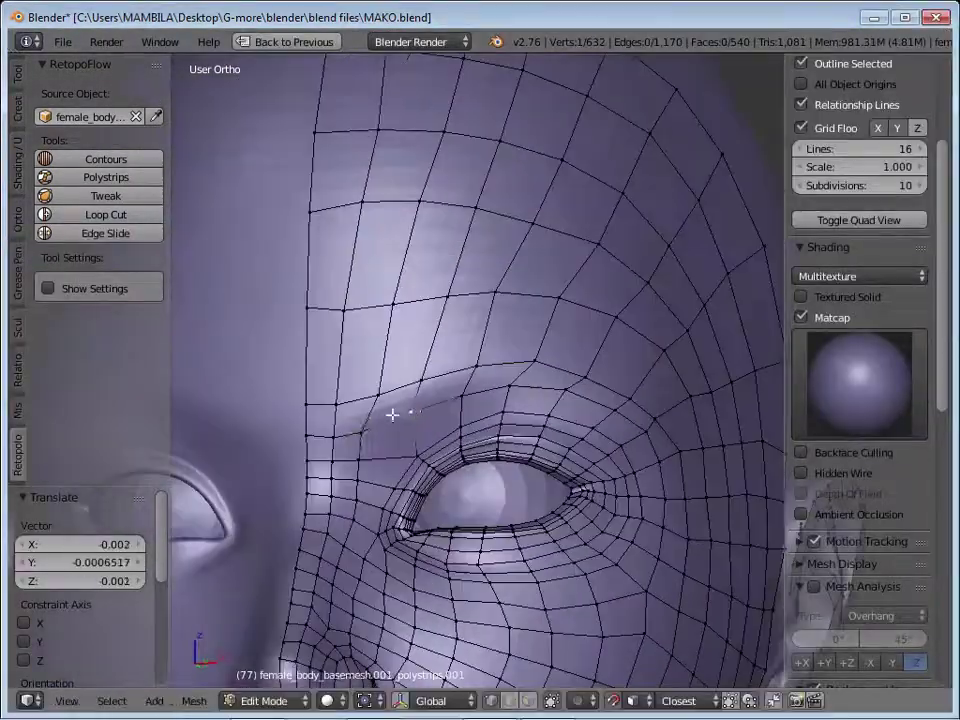
scroll(333, 430, down, 4)
scroll(622, 306, up, 4)
mouse_move(622, 306)
middle_down()
mouse_move(516, 429)
mouse_move(440, 440)
middle_up()
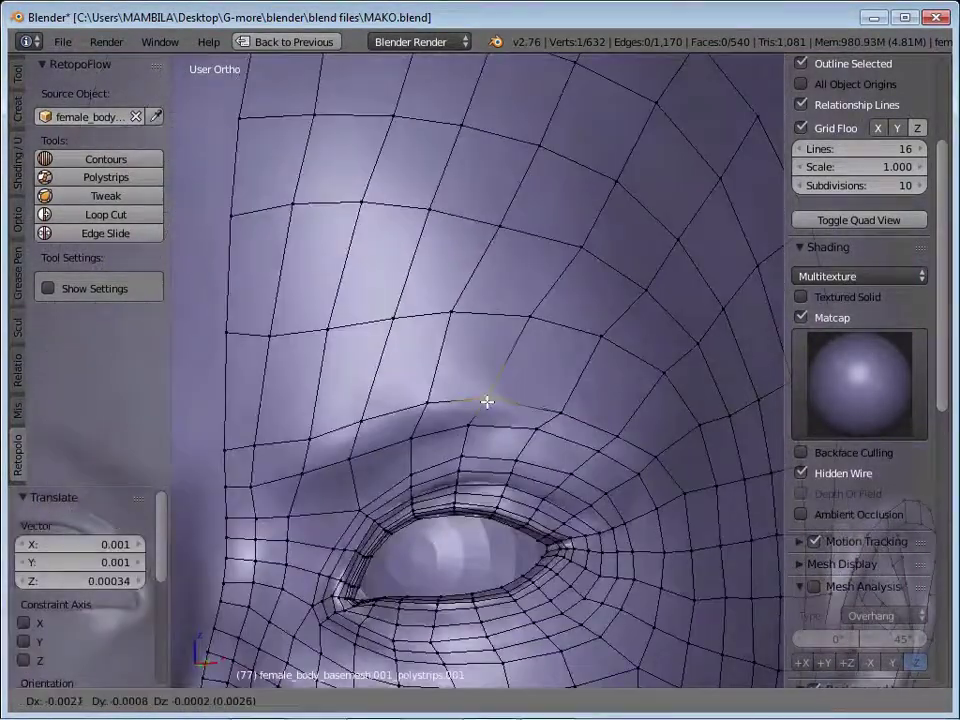
click(612, 437)
scroll(602, 486, down, 5)
middle_drag(602, 486, 686, 525)
scroll(396, 264, up, 5)
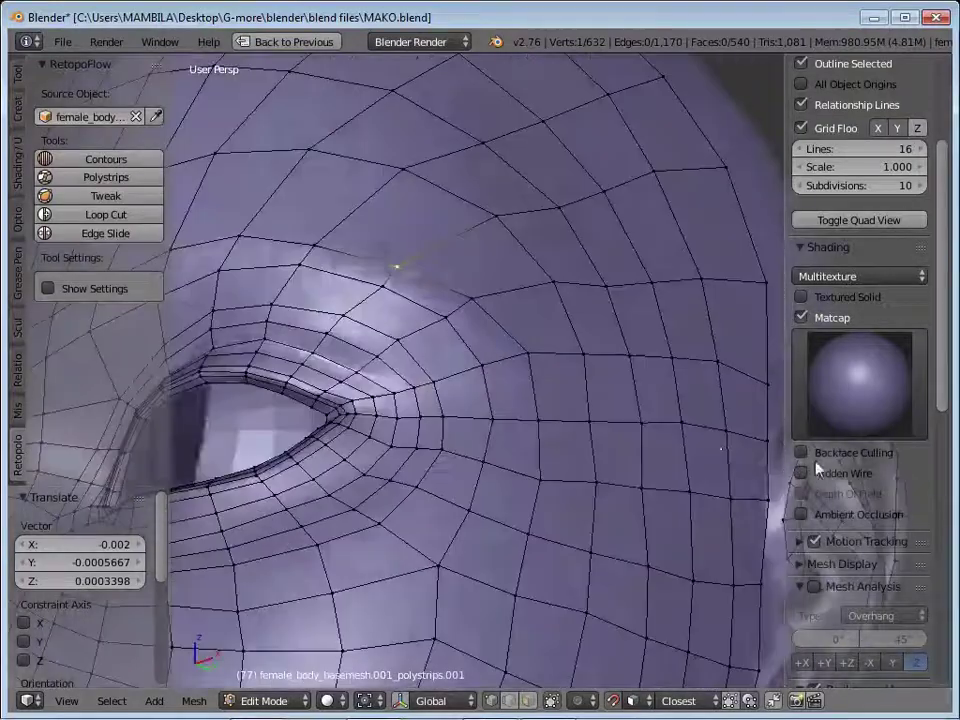
middle_drag(396, 264, 458, 385)
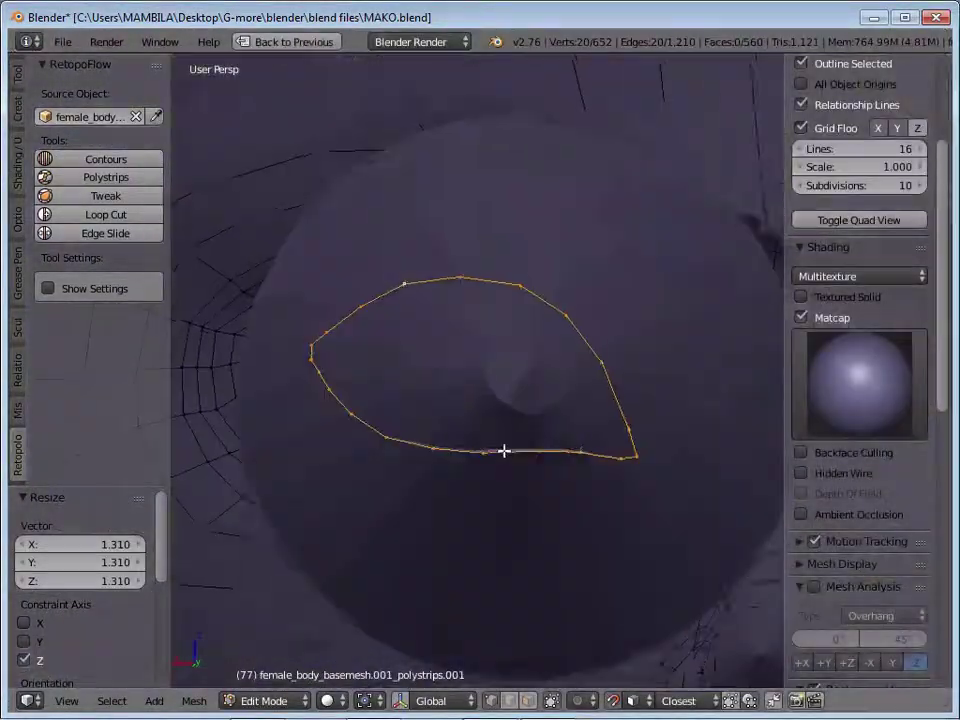
middle_drag(822, 313, 733, 350)
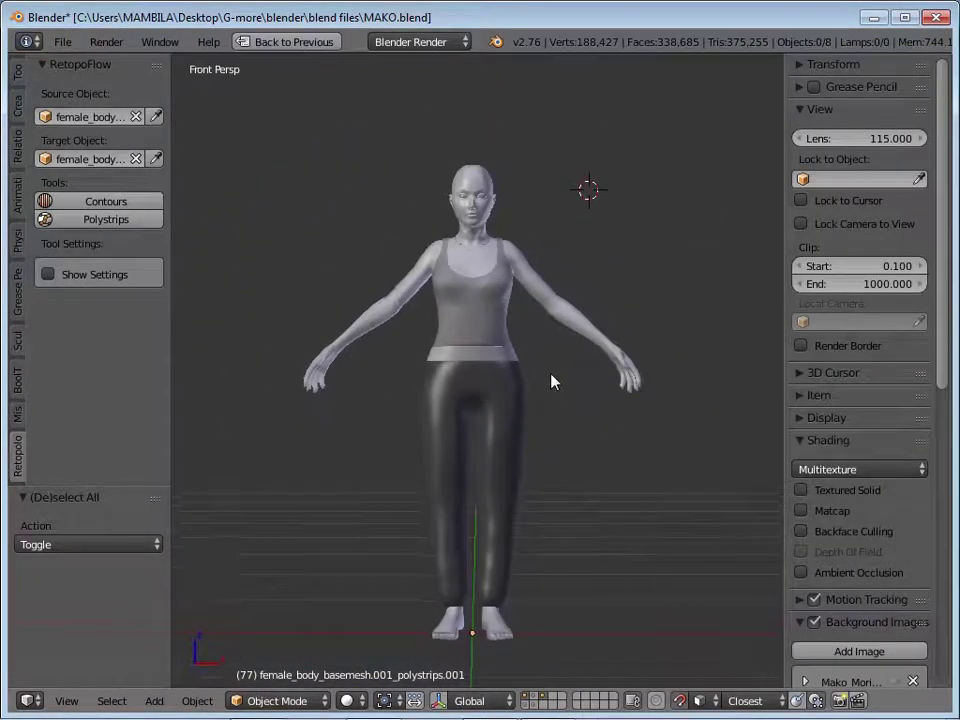
Close the render view, restore the layout and raise the camera along Z
scroll(620, 420, up, 2)
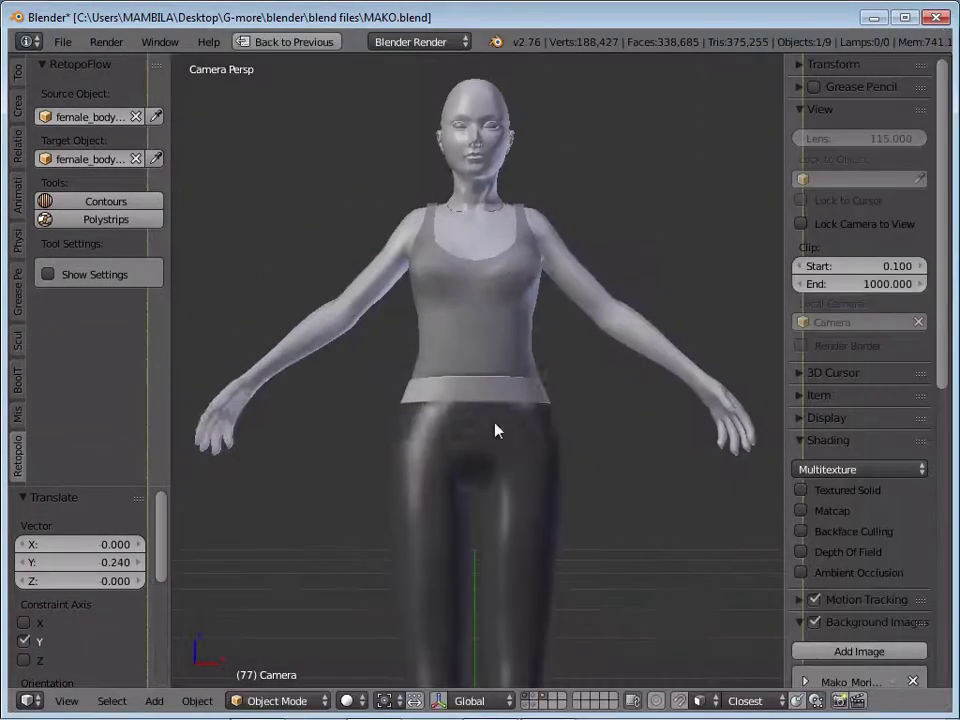
key(Escape)
key(ctrl+Up)
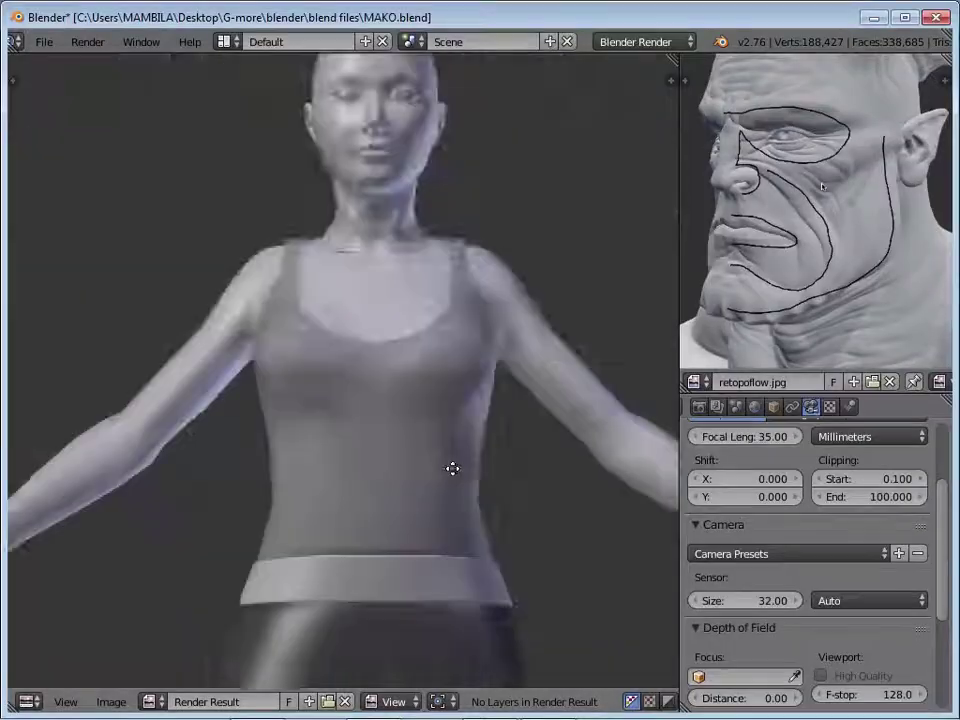
key(g)
key(z)
click(377, 255)
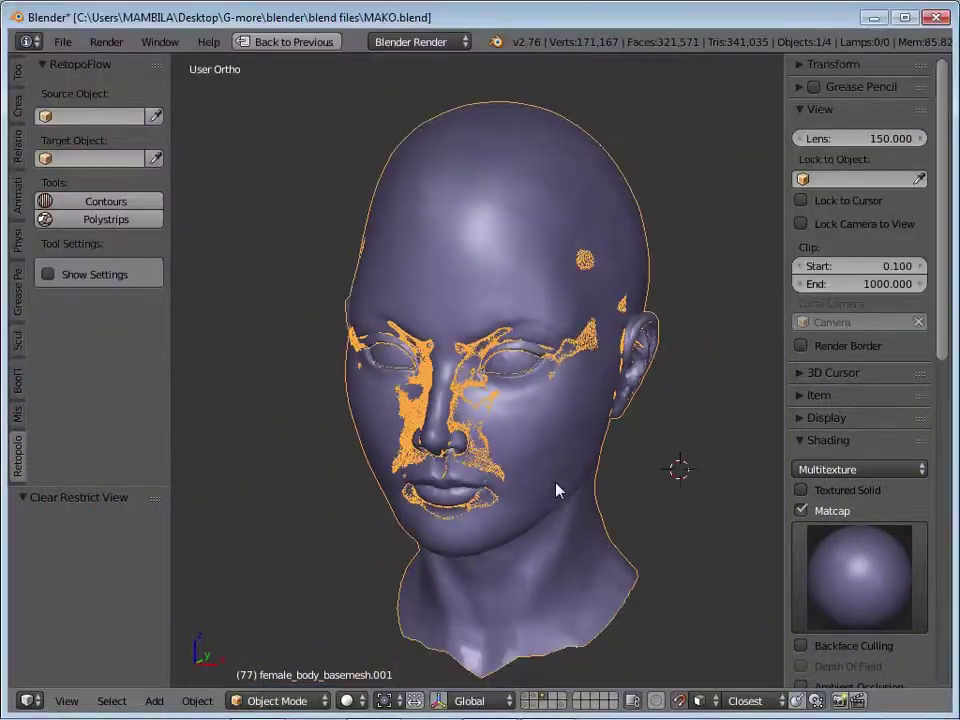
Switch into Edit Mode and set female_body_basemesh as the RetopoFlow source object
key(Tab)
click(640, 450)
mouse_move(499, 447)
middle_down()
mouse_move(482, 422)
mouse_move(429, 456)
middle_up()
click(109, 163)
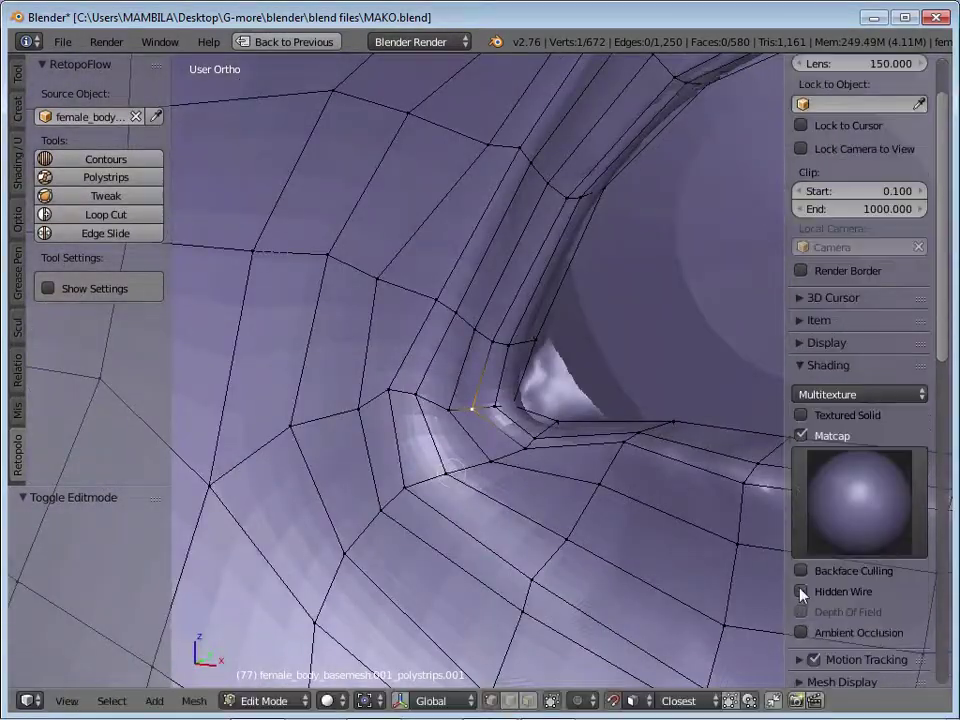
Hide wires behind the surface and maximize the 3D view on a frontal view of the eye
click(800, 591)
mouse_move(800, 591)
middle_down()
mouse_move(559, 358)
mouse_move(565, 413)
mouse_move(551, 535)
mouse_move(537, 462)
mouse_move(594, 446)
mouse_move(499, 407)
mouse_move(484, 424)
mouse_move(560, 440)
middle_up()
key(Escape)
scroll(265, 388, up, 3)
key(ctrl+Up)
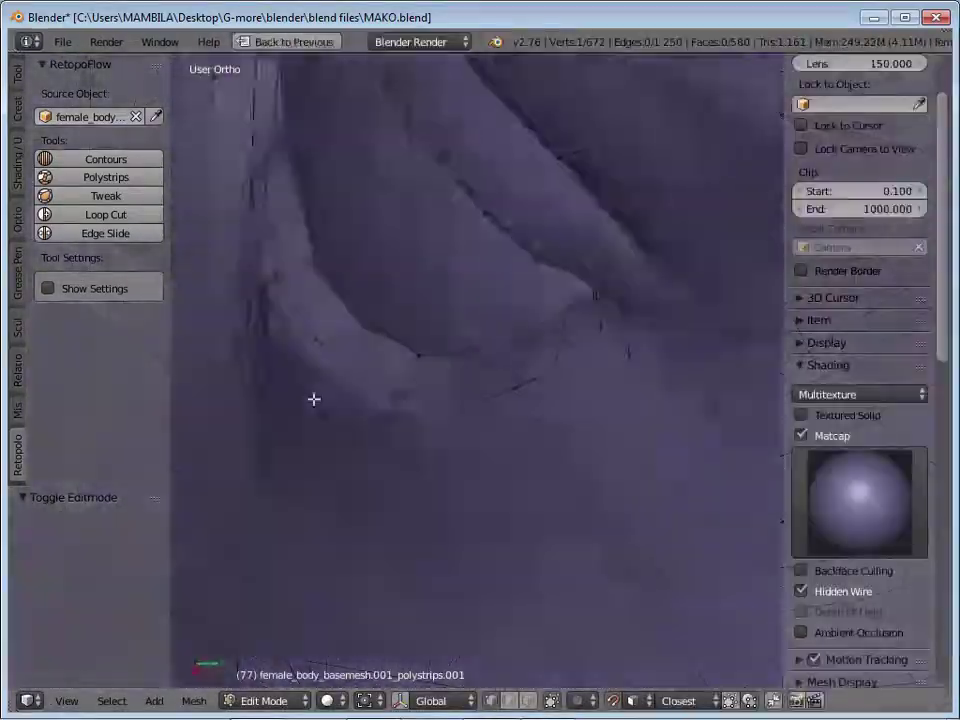
scroll(388, 420, up, 3)
scroll(443, 447, down, 2)
scroll(443, 447, down, 3)
middle_drag(474, 474, 649, 369)
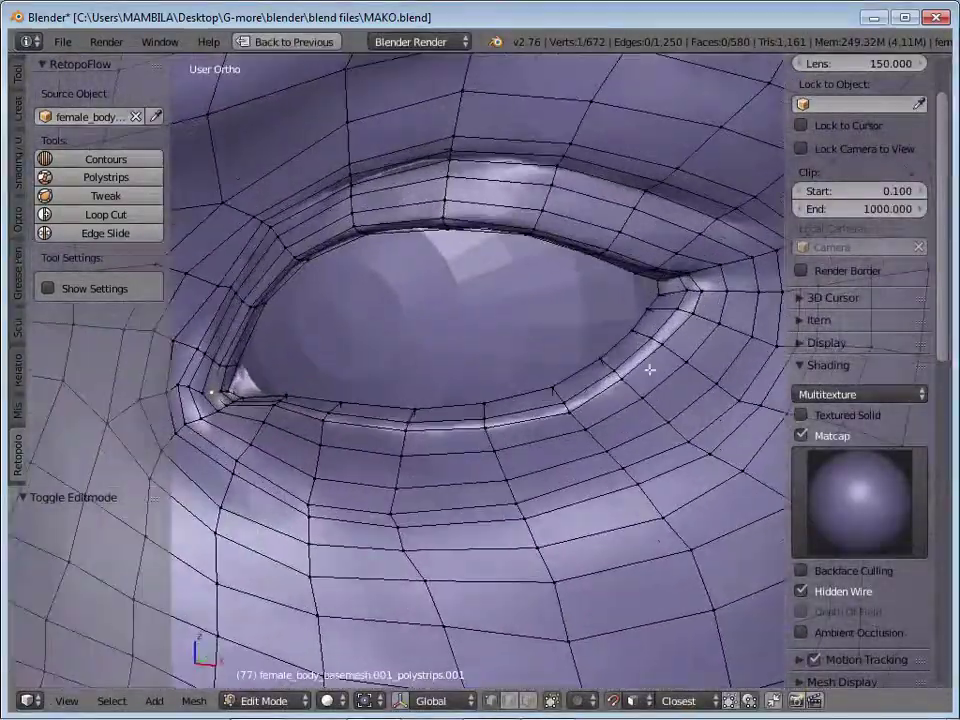
Tweak the mesh vertices around the eye
click(105, 196)
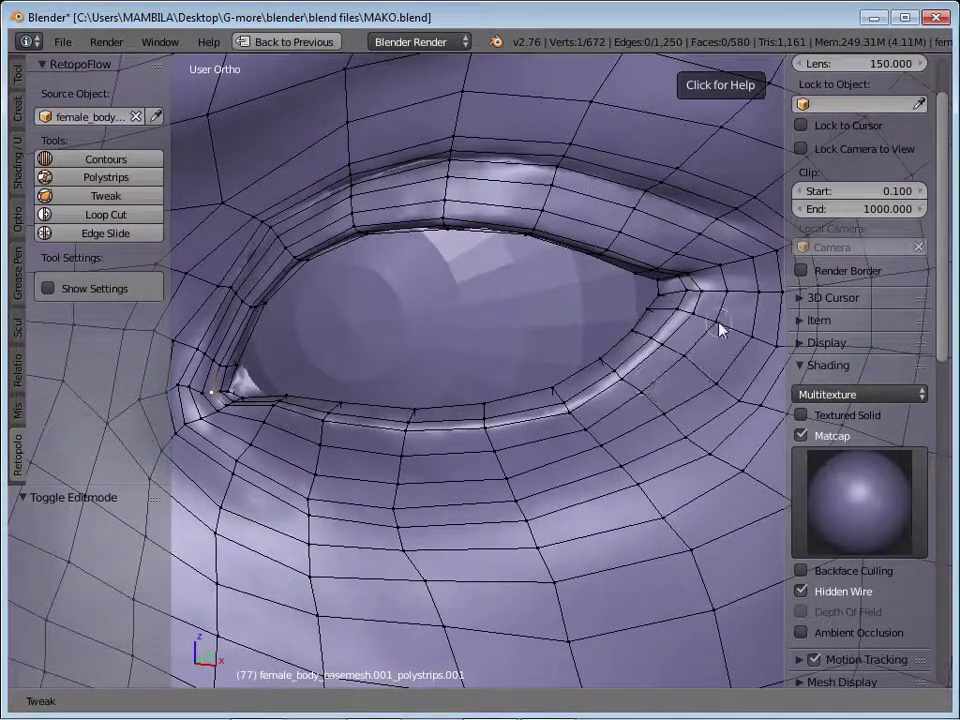
mouse_move(358, 497)
middle_down()
mouse_move(321, 444)
mouse_move(435, 435)
mouse_move(414, 392)
mouse_move(536, 317)
mouse_move(336, 437)
middle_up()
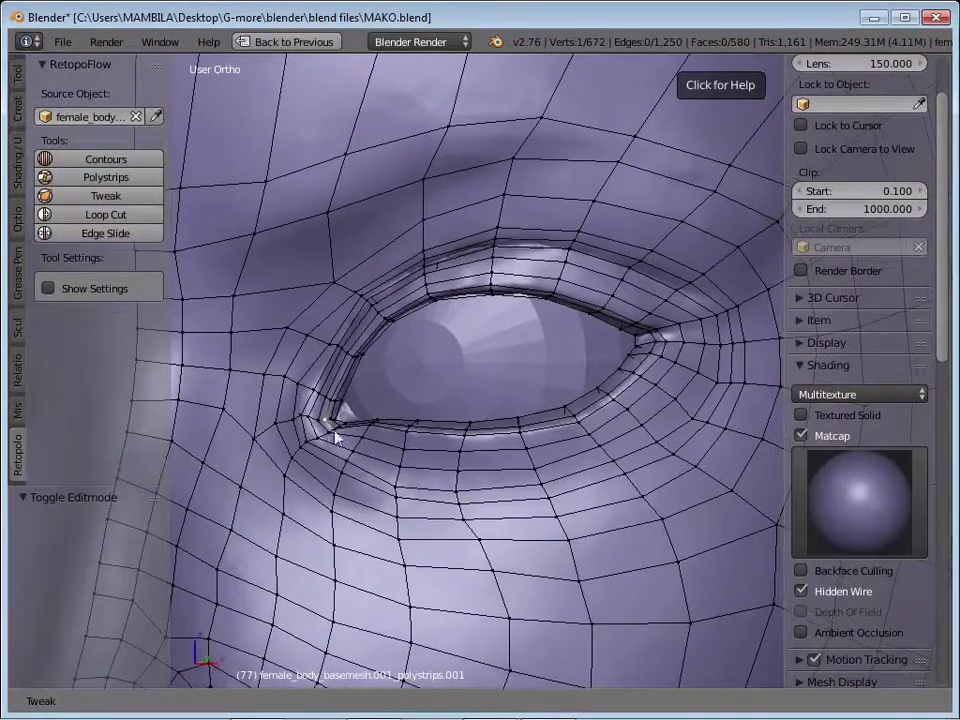
scroll(306, 390, up, 2)
scroll(311, 354, up, 2)
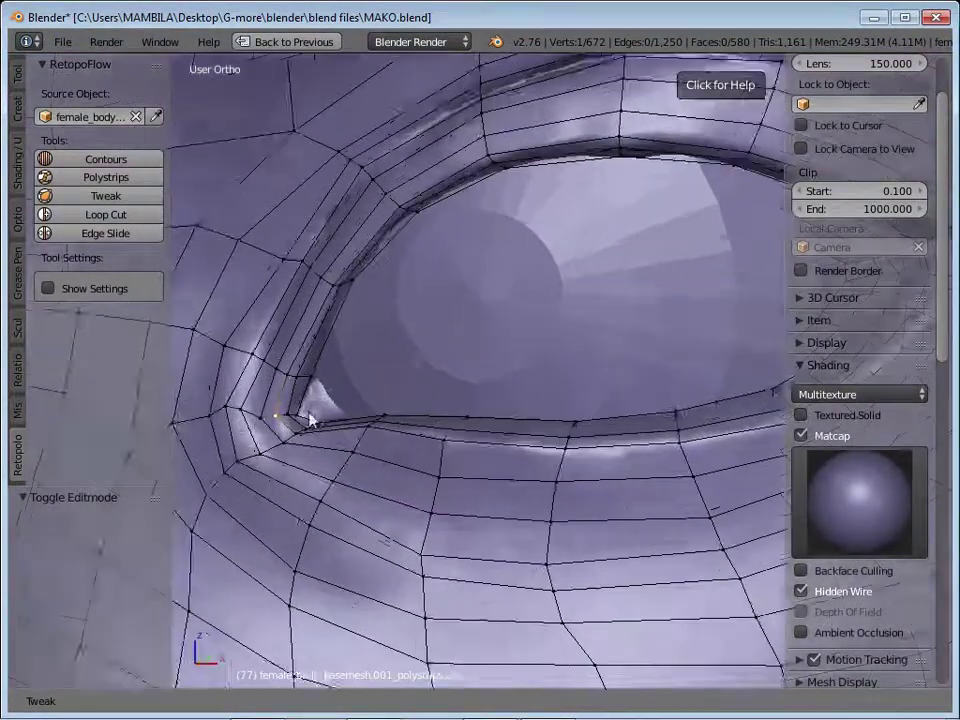
scroll(311, 418, up, 3)
key(Escape)
Move and rip the inner eye-corner vertices into new positions
middle_drag(417, 418, 327, 274)
scroll(392, 326, down, 2)
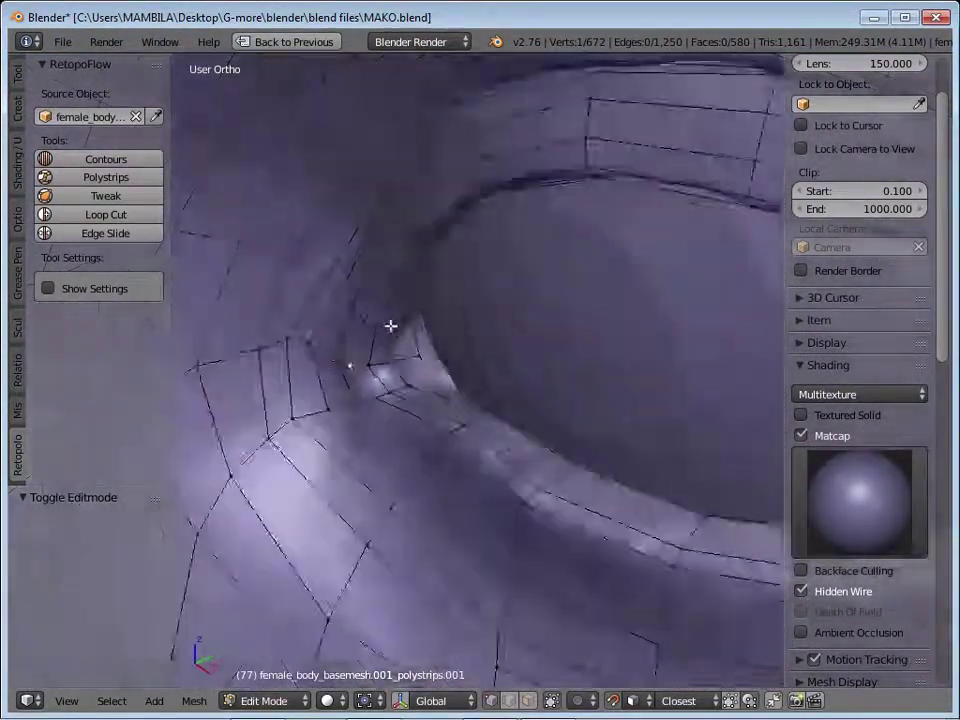
scroll(396, 379, down, 1)
scroll(396, 386, up, 1)
scroll(331, 326, up, 3)
key(g)
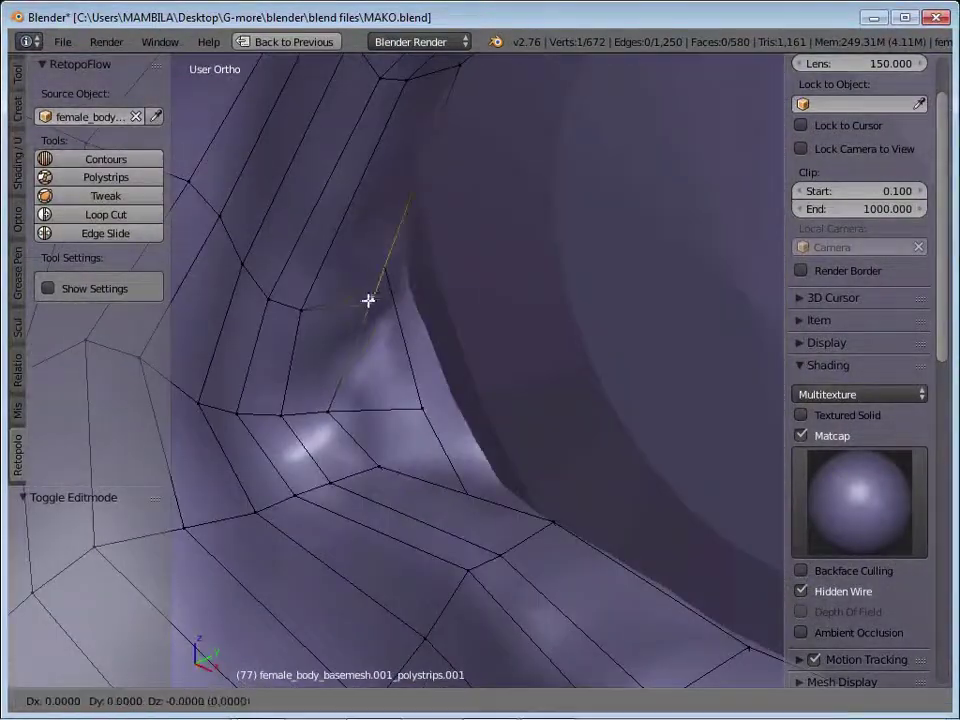
click(437, 438)
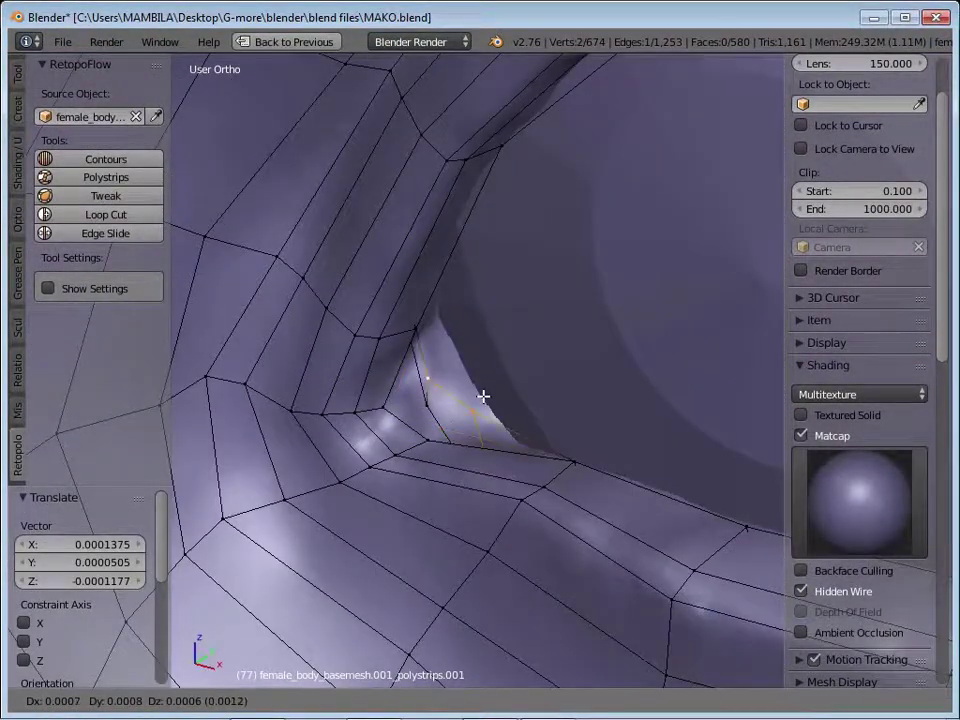
click(405, 414)
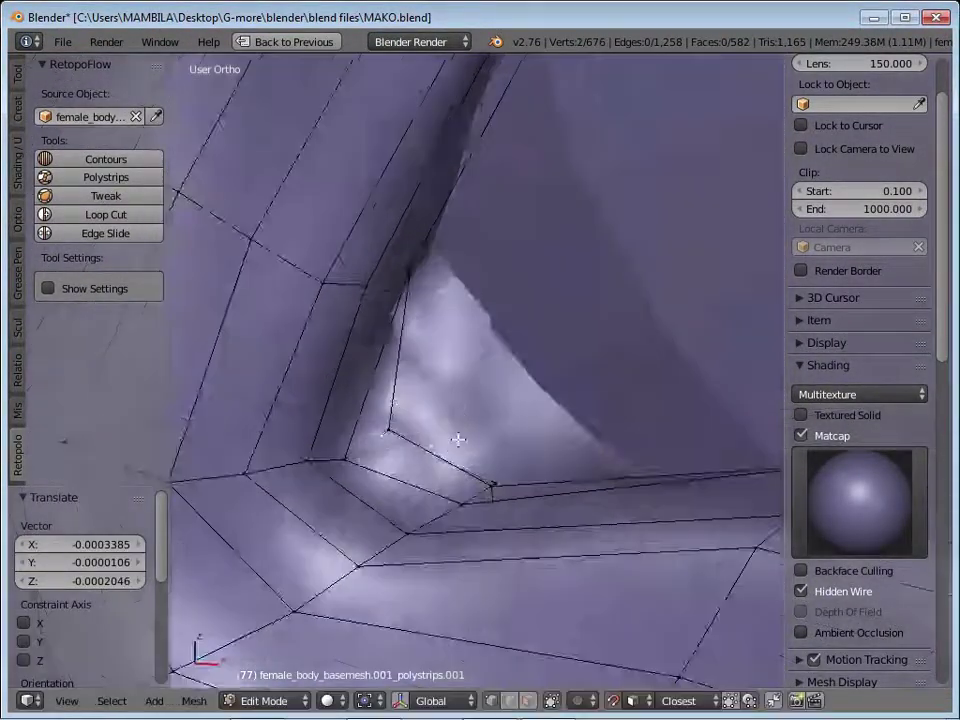
Reposition a corner vertex and fill a new face at the inner eye corner
mouse_move(456, 439)
middle_down()
mouse_move(528, 514)
mouse_move(549, 442)
middle_up()
key(g)
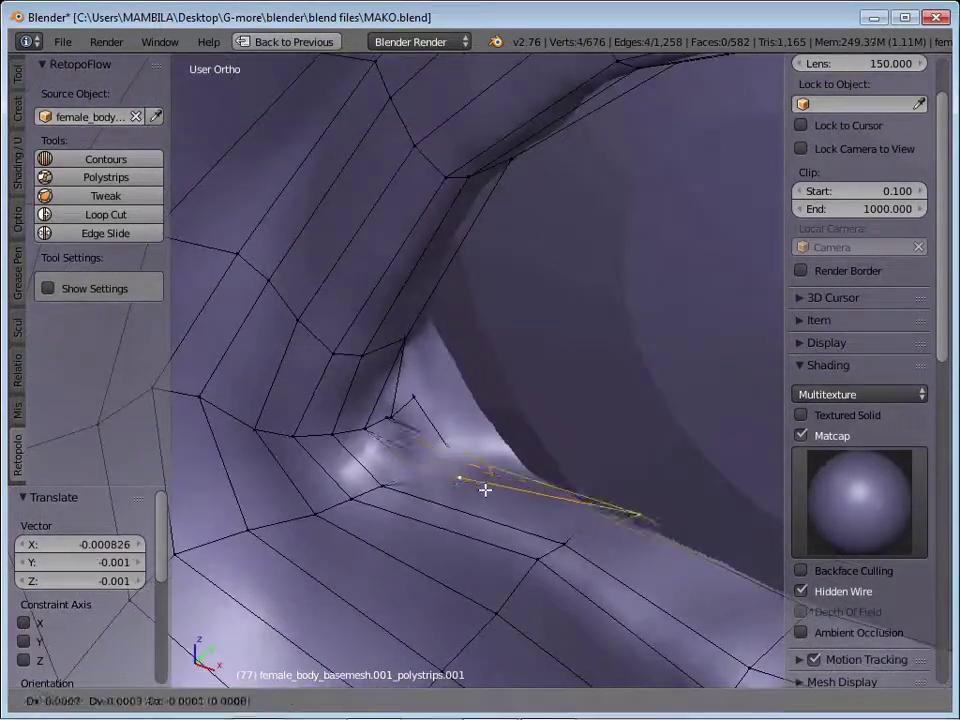
click(486, 491)
key(f)
mouse_move(486, 491)
middle_down()
mouse_move(371, 396)
mouse_move(253, 399)
middle_up()
Move the new corner vertex along Y and edge-slide it into place
key(g)
drag(253, 399, 356, 407)
middle_drag(356, 407, 439, 435)
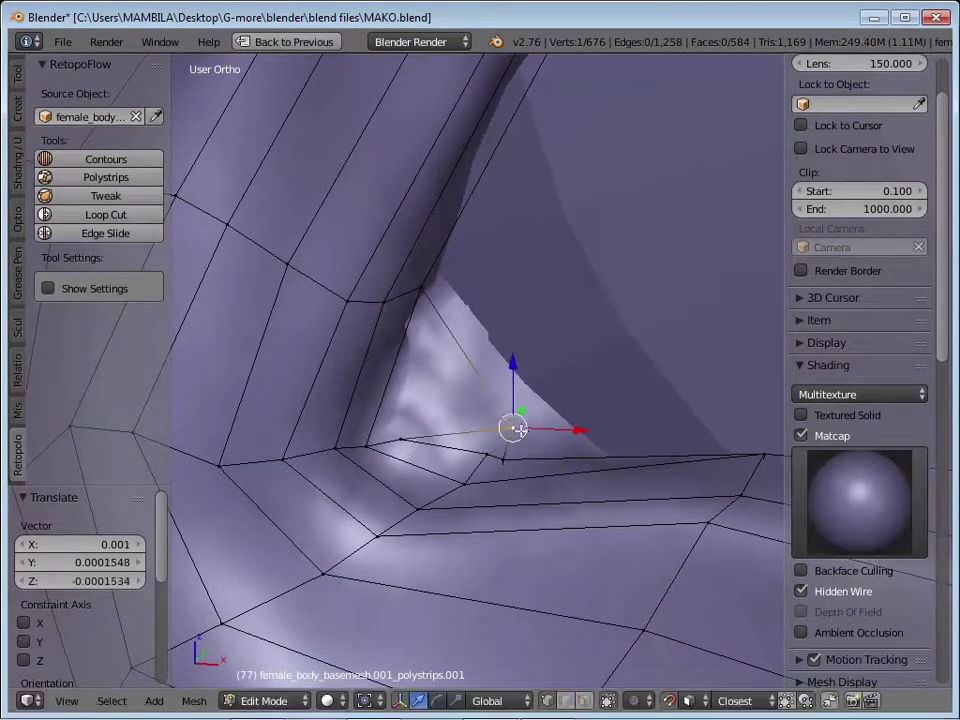
click(537, 418)
middle_drag(428, 484, 298, 518)
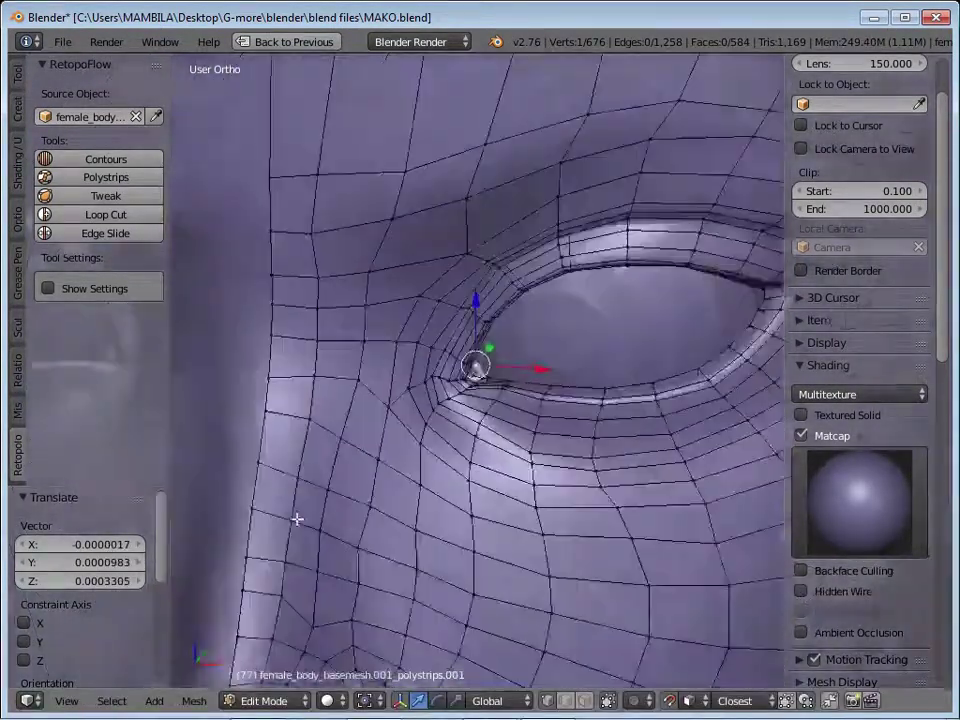
scroll(438, 371, up, 3)
middle_drag(560, 407, 377, 473)
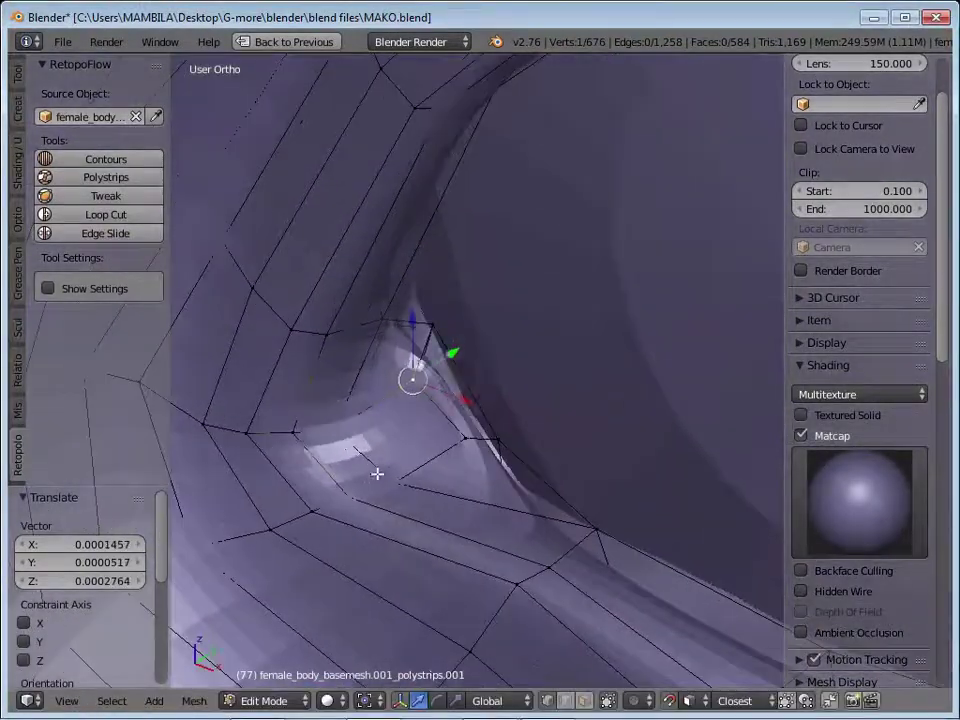
click(372, 467)
mouse_move(424, 429)
middle_down()
mouse_move(471, 332)
mouse_move(414, 386)
middle_up()
scroll(414, 386, down, 3)
scroll(401, 332, down, 3)
Loop-cut a new edge loop around the eye opening
key(ctrl+r)
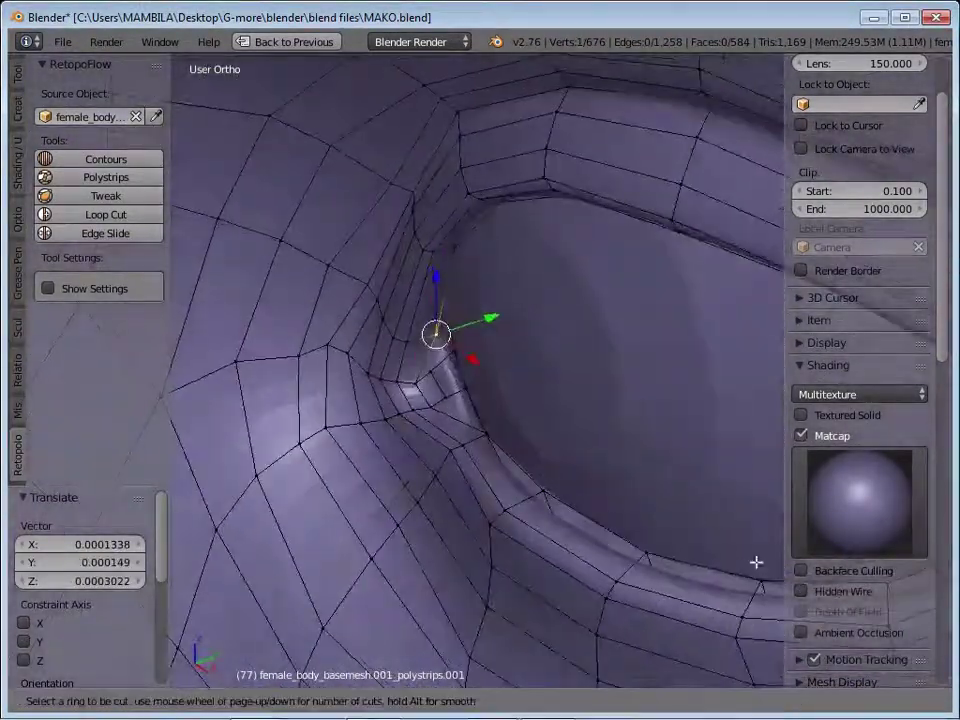
click(552, 504)
click(552, 504)
mouse_move(552, 504)
middle_down()
mouse_move(521, 471)
mouse_move(424, 454)
mouse_move(591, 461)
mouse_move(546, 397)
middle_up()
scroll(546, 397, down, 5)
scroll(537, 485, up, 3)
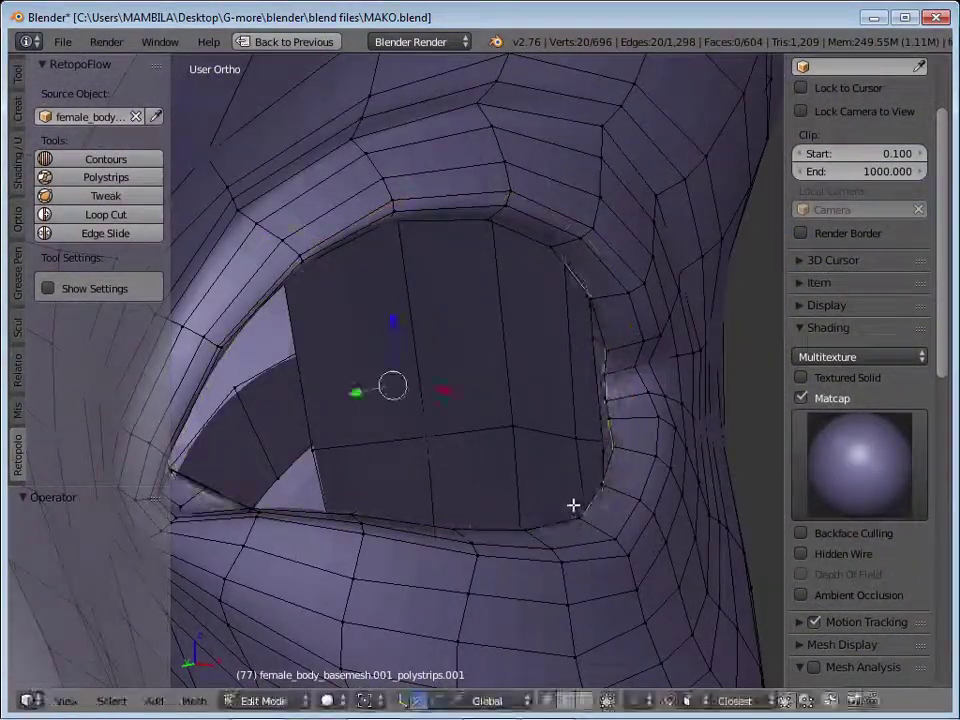
scroll(573, 505, down, 3)
Slide the eye-corner edge loop toward the eye opening
key(g)
key(g)
click(476, 540)
scroll(538, 484, up, 3)
scroll(571, 506, up, 4)
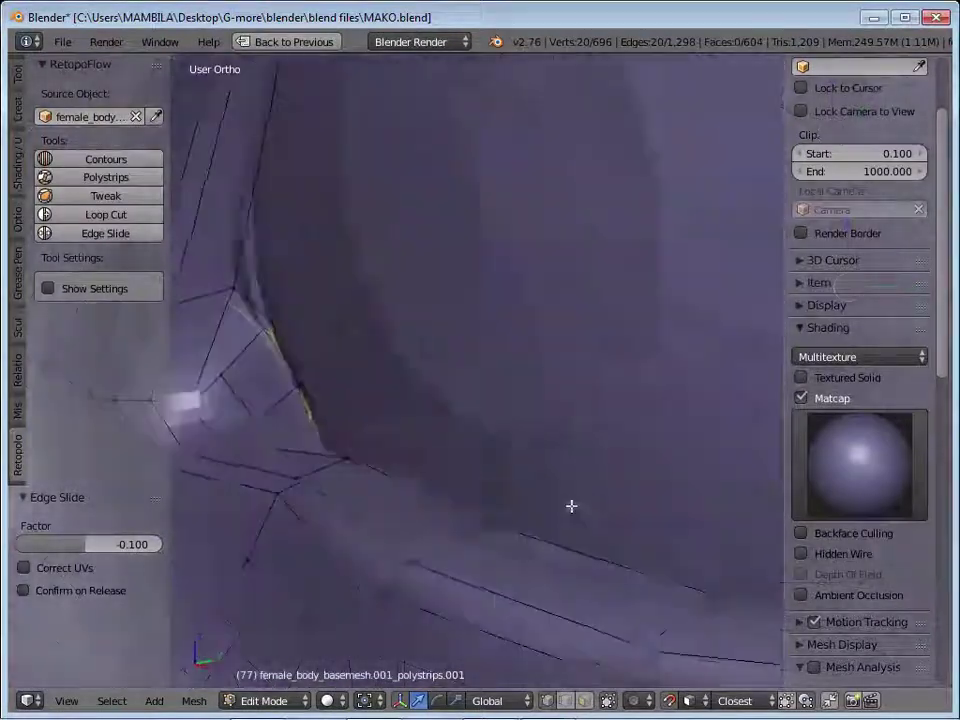
scroll(571, 506, down, 3)
key(g)
key(g)
click(564, 433)
scroll(559, 506, down, 3)
Leave Edit Mode, select the retopology mesh object and hide it
key(Tab)
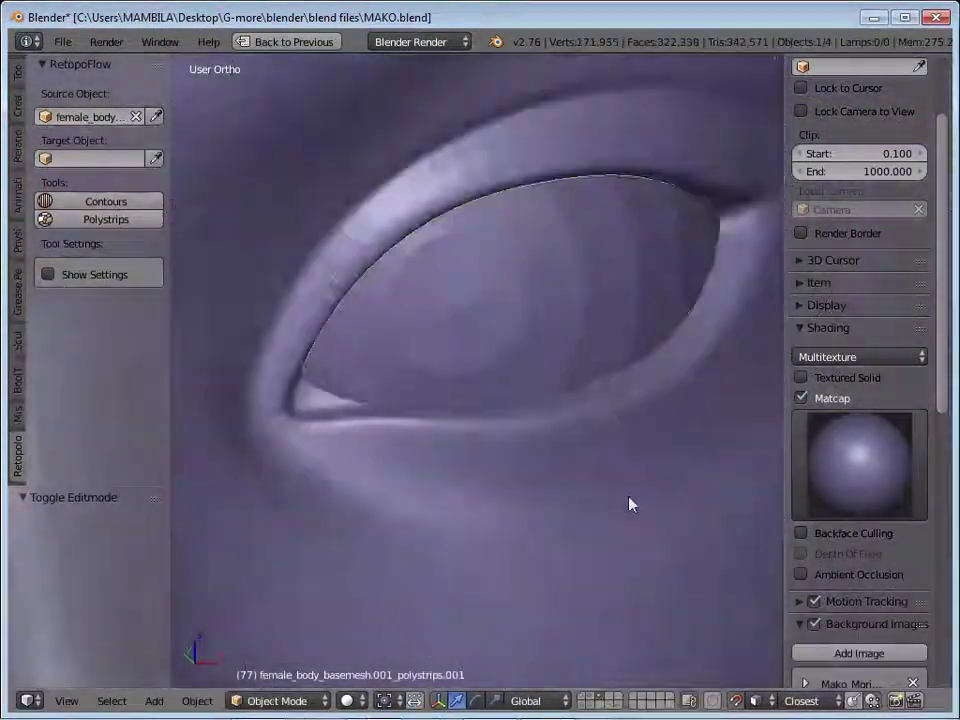
scroll(629, 504, down, 3)
scroll(510, 467, down, 3)
right_click(471, 497)
key(h)
Unhide the retopology mesh and toggle it through Edit Mode back to Object Mode
scroll(598, 606, up, 5)
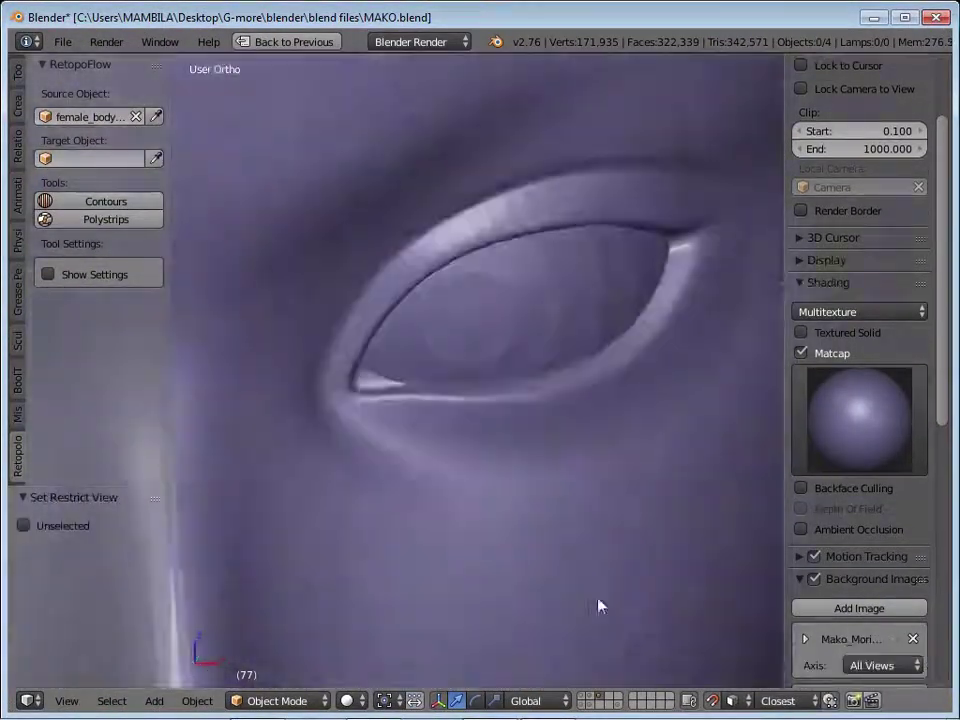
scroll(516, 512, up, 3)
scroll(514, 426, up, 2)
scroll(540, 429, down, 3)
scroll(621, 509, down, 2)
key(alt+h)
key(Tab)
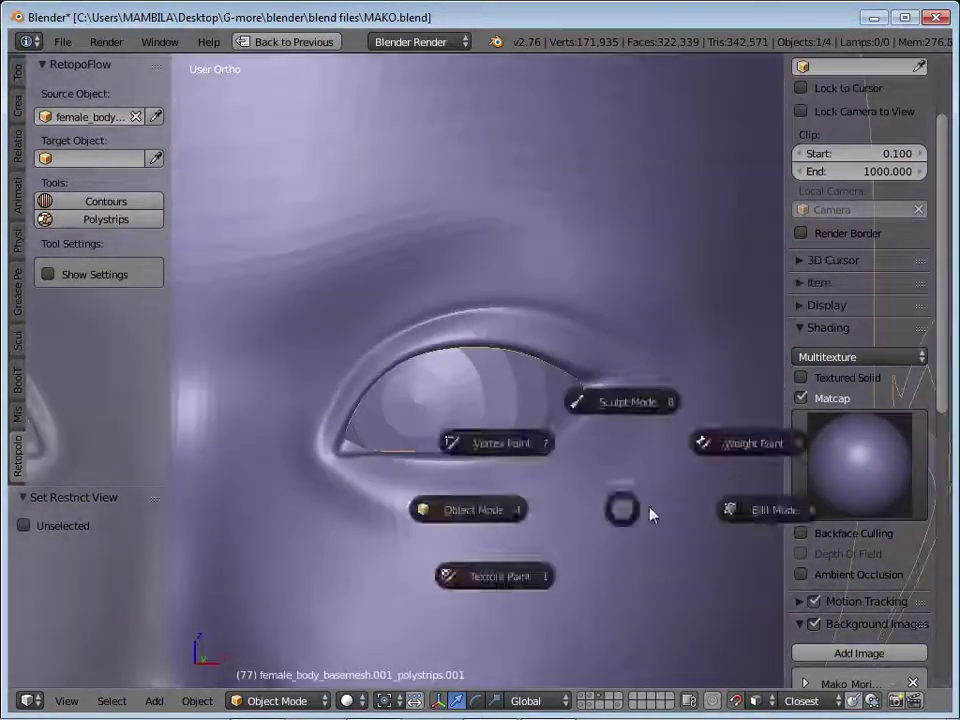
click(650, 515)
key(Tab)
key(Tab)
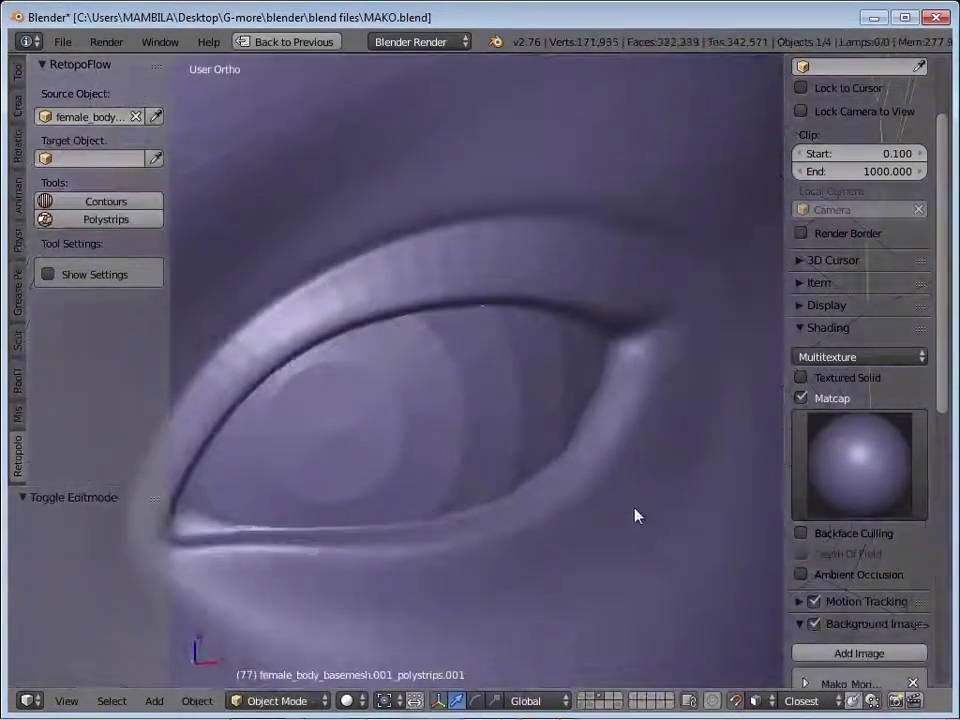
Give the eyeball sphere Sphere.001 a level 2 Subdivision Surface with Ctrl+2
scroll(628, 508, down, 2)
mouse_move(553, 489)
middle_down()
mouse_move(497, 493)
mouse_move(297, 451)
middle_up()
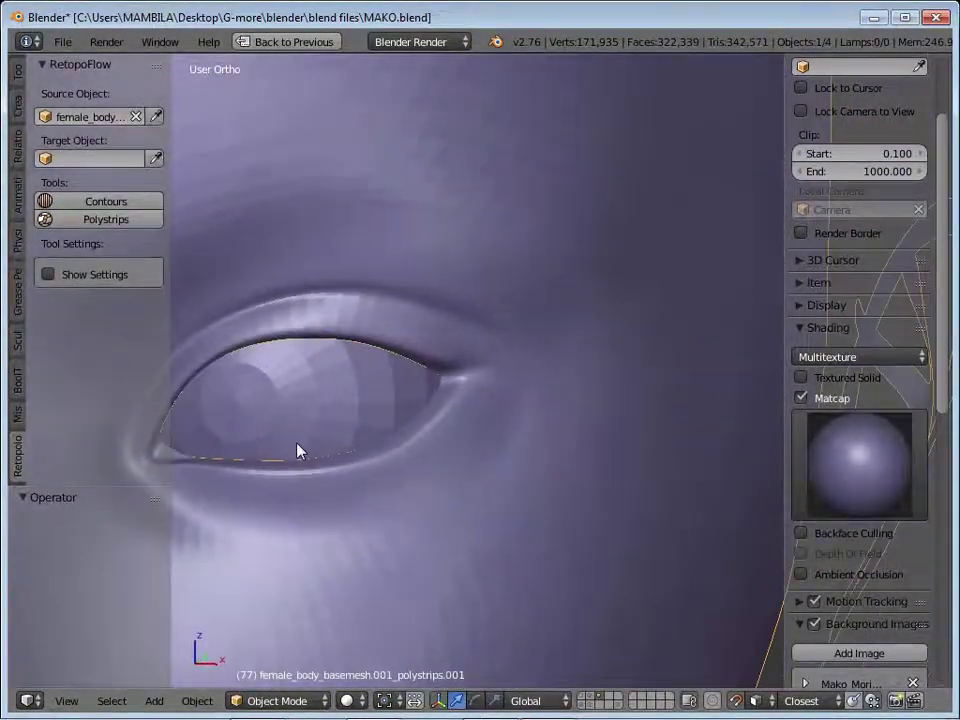
scroll(461, 482, up, 3)
scroll(521, 476, up, 2)
mouse_move(521, 476)
middle_down()
mouse_move(420, 456)
mouse_move(463, 544)
middle_up()
scroll(420, 456, up, 2)
right_click(475, 512)
key(ctrl+2)
scroll(475, 512, down, 4)
Orbit around the smoothed eyeball to a frontal view of the eye
click(466, 520)
scroll(467, 529, up, 5)
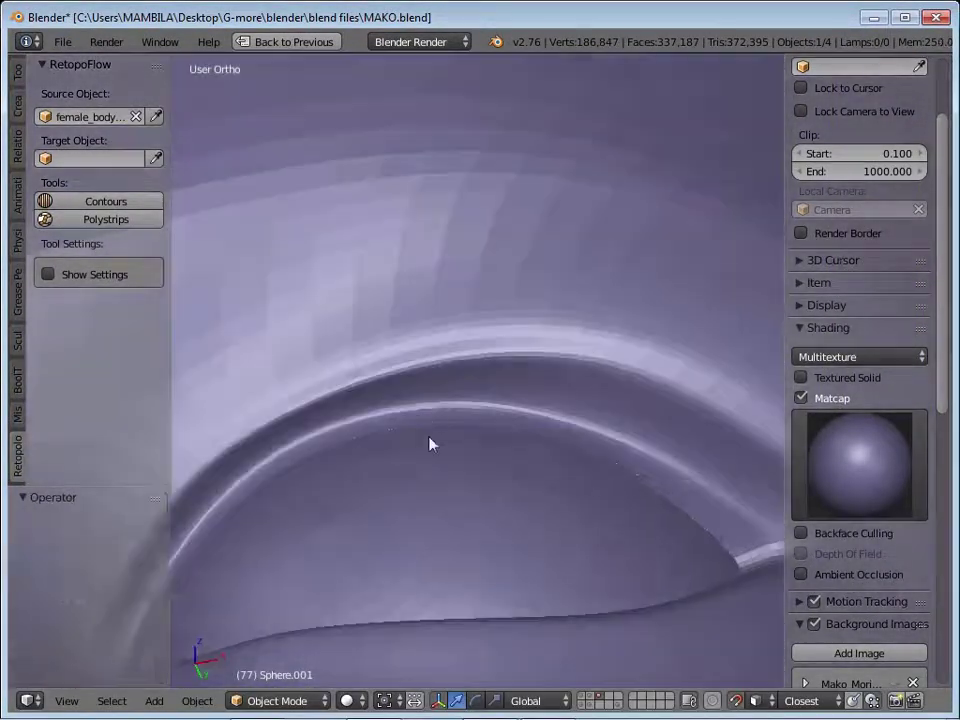
scroll(431, 444, down, 3)
middle_drag(497, 596, 609, 585)
click(420, 639)
mouse_move(420, 639)
middle_down()
mouse_move(490, 610)
mouse_move(553, 493)
mouse_move(356, 600)
middle_up()
scroll(553, 493, up, 3)
mouse_move(342, 522)
middle_down()
mouse_move(514, 463)
mouse_move(598, 529)
mouse_move(480, 486)
mouse_move(516, 534)
mouse_move(551, 529)
middle_up()
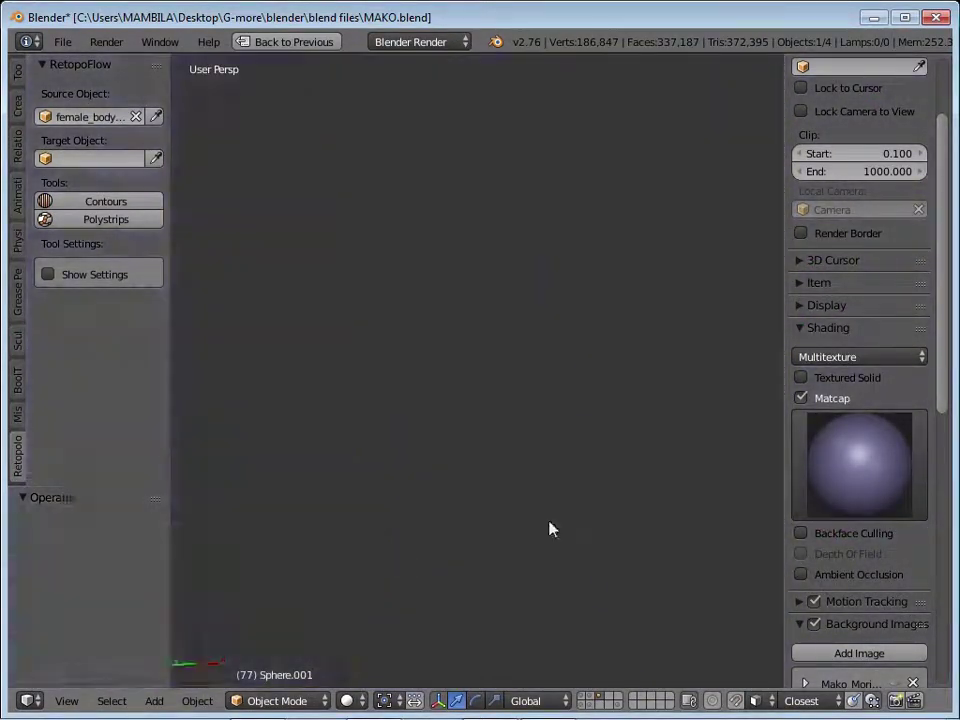
scroll(381, 559, down, 5)
scroll(392, 525, up, 4)
middle_drag(392, 525, 609, 558)
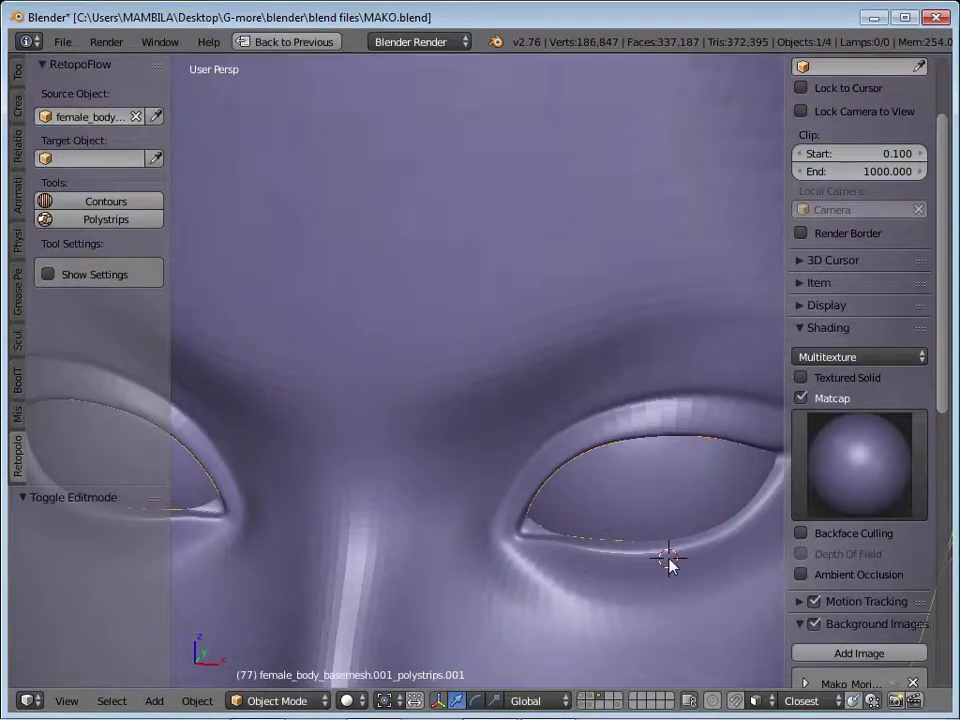
In the retopology mesh, select an eye-corner vertex and isolate it in orthographic local view
key(Tab)
scroll(445, 468, up, 4)
scroll(454, 464, down, 2)
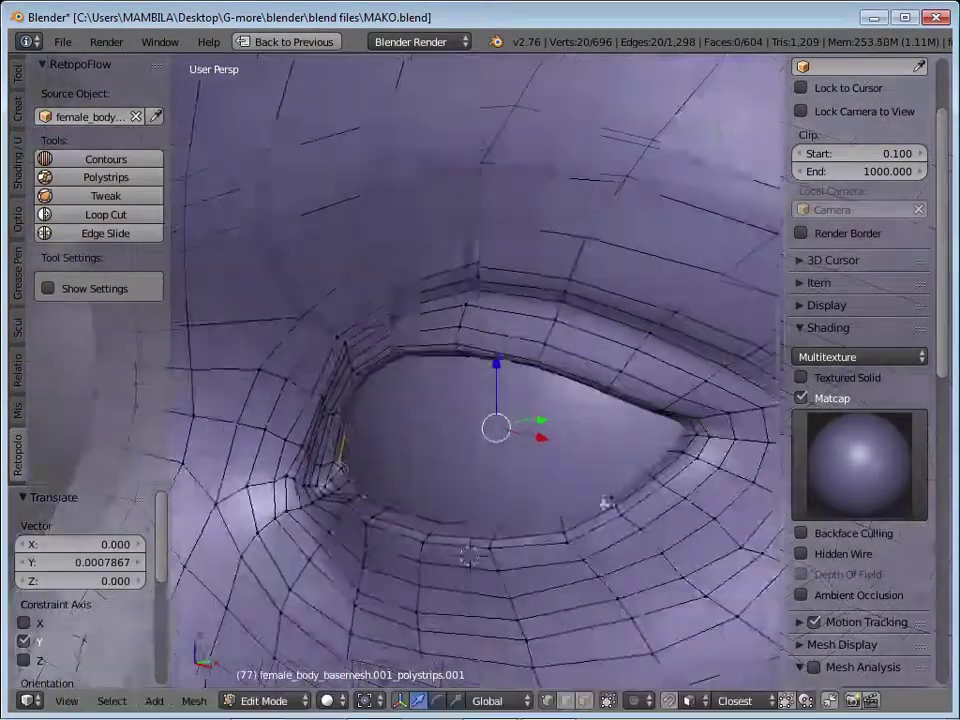
right_click(473, 455)
mouse_move(606, 504)
middle_down()
mouse_move(495, 452)
mouse_move(449, 492)
mouse_move(501, 446)
mouse_move(536, 285)
mouse_move(611, 564)
mouse_move(452, 542)
mouse_move(574, 583)
mouse_move(632, 553)
mouse_move(360, 568)
mouse_move(647, 499)
mouse_move(505, 465)
middle_up()
key(KP_5)
scroll(501, 446, up, 2)
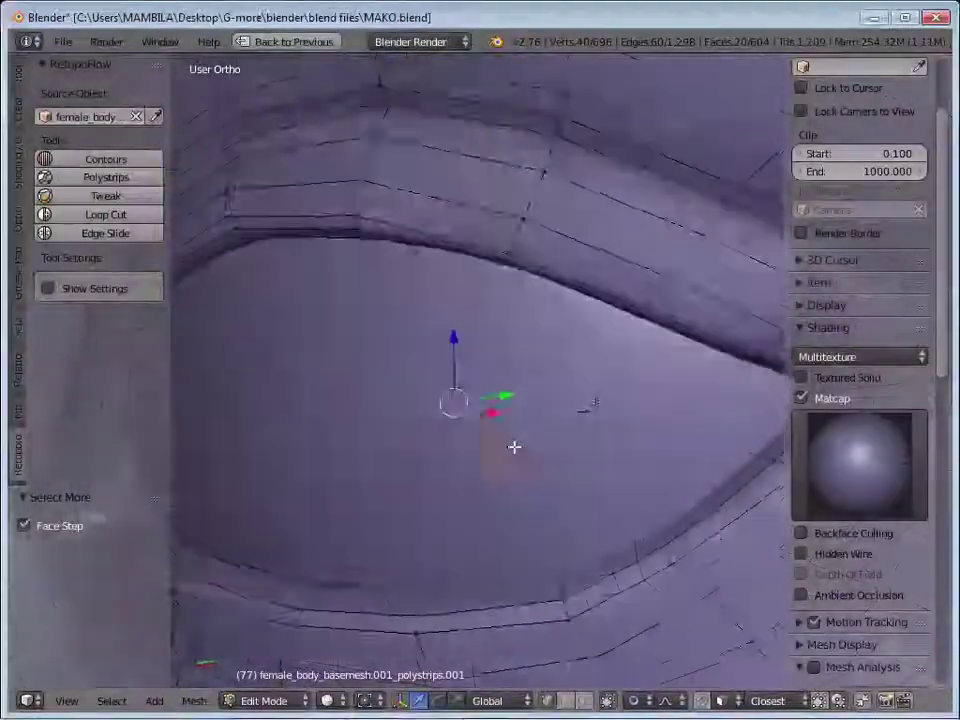
key(KP_Divide)
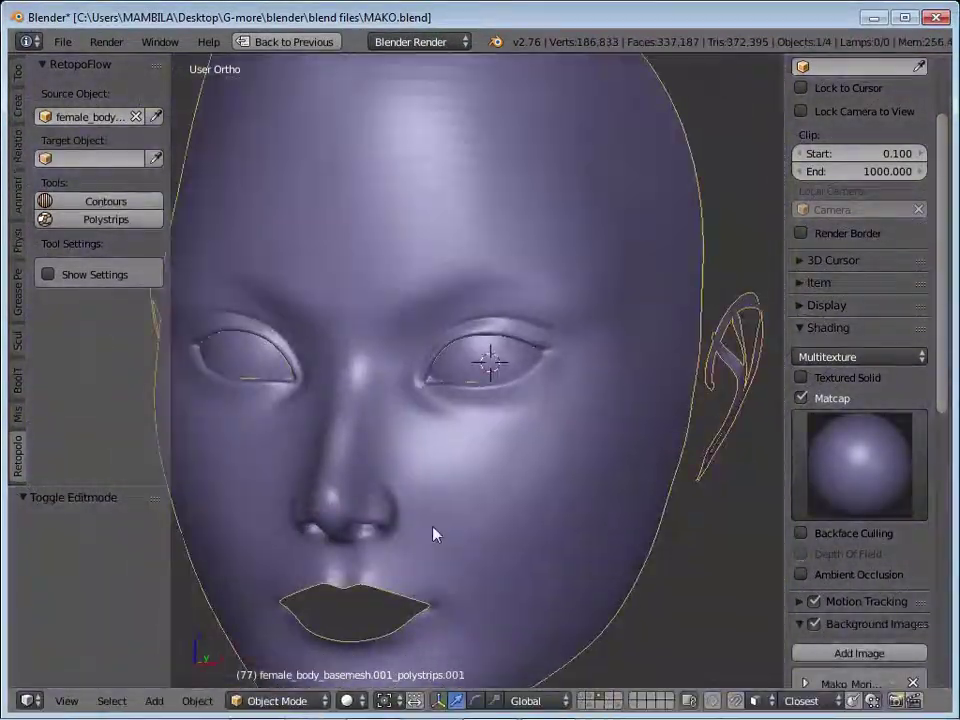
In Edit Mode, move the lip-corner vertex to its new position
key(Tab)
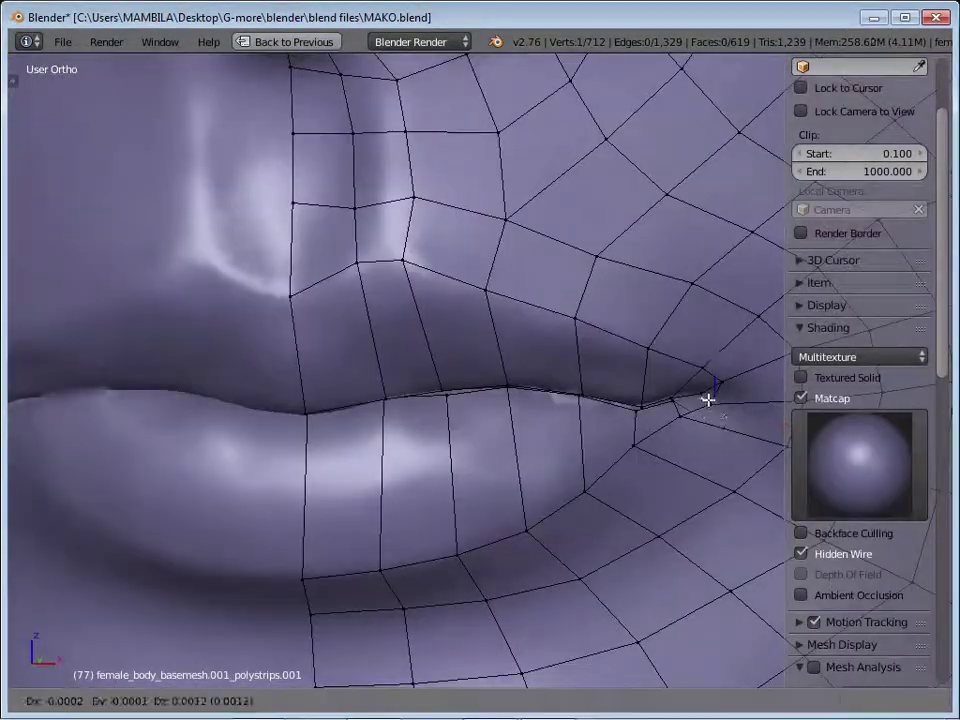
click(708, 397)
scroll(626, 440, up, 3)
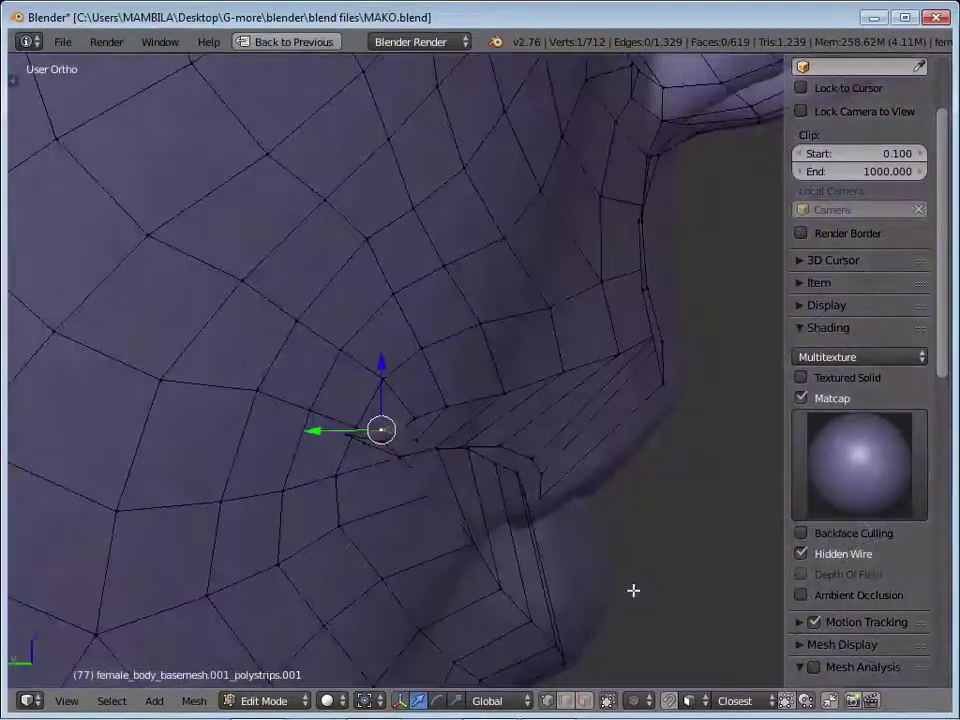